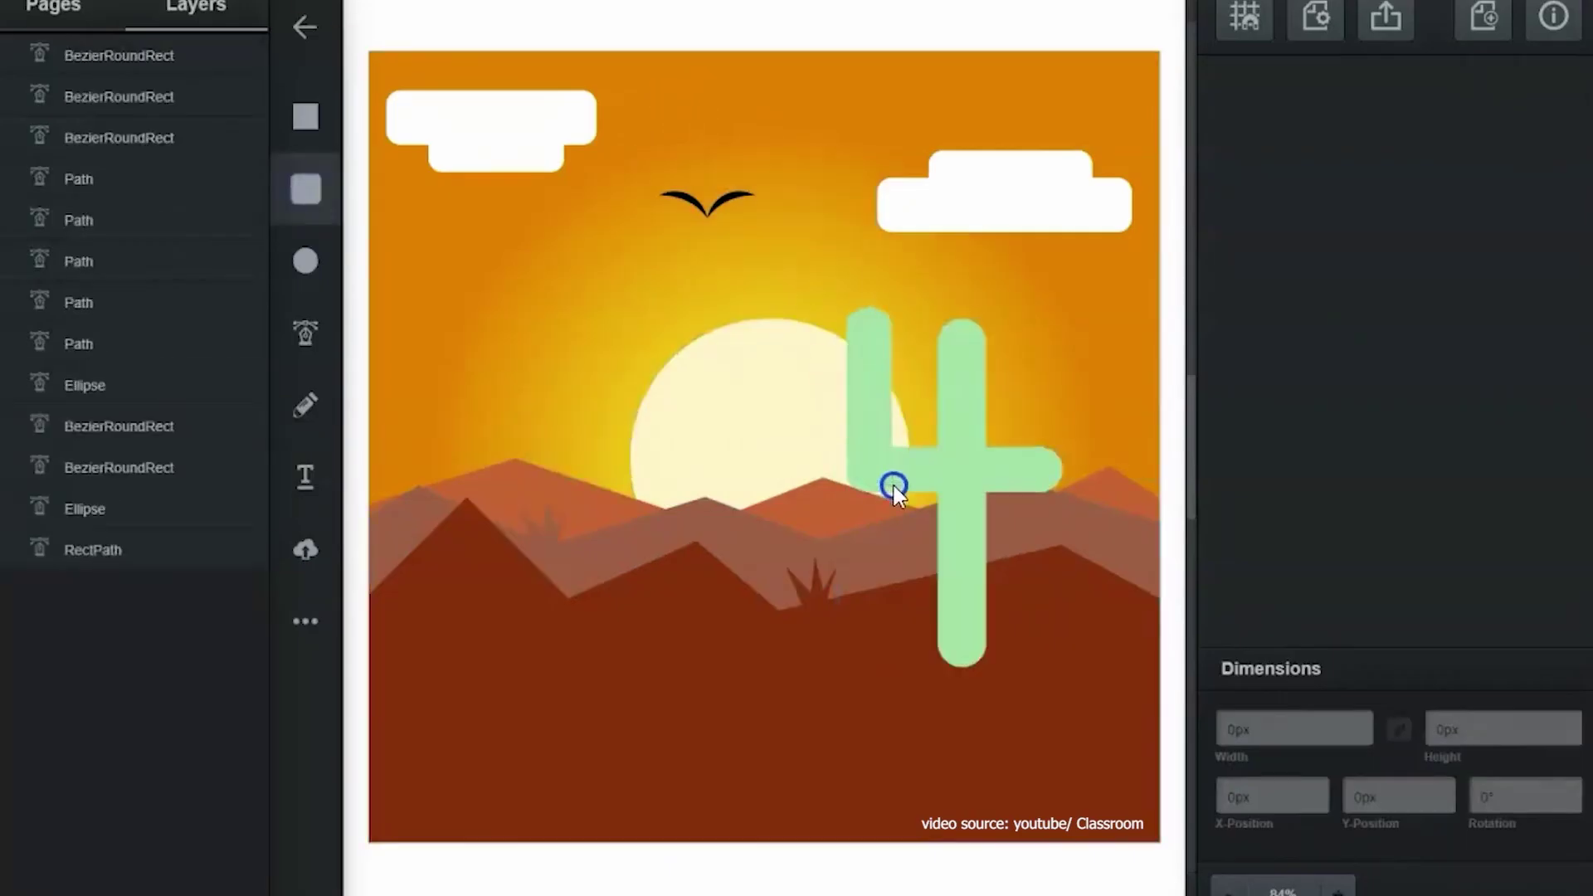
Browse Google's free graphic design software list, then show the FREE/PAID category comparison table.
{"action": "left_click", "coordinate": [869, 404]}
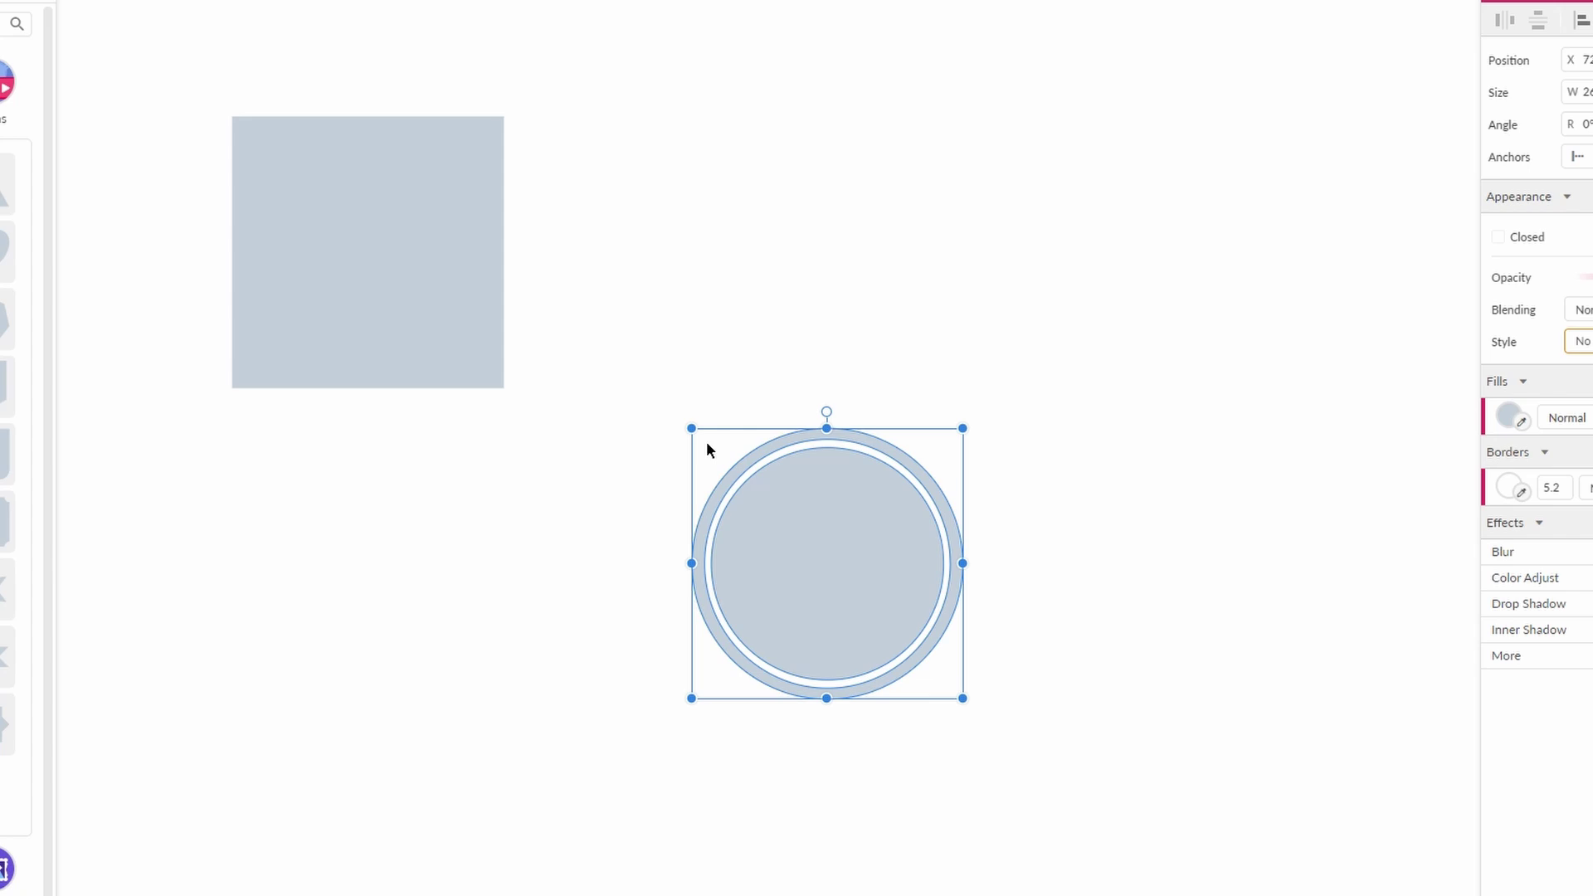
Enlarge the ringed circle, then move the grey square right and enlarge it toward the lower left.
{"action": "left_click_drag", "start_coordinate": [693, 430], "coordinate": [523, 359]}
{"action": "left_click_drag", "start_coordinate": [409, 313], "coordinate": [669, 196]}
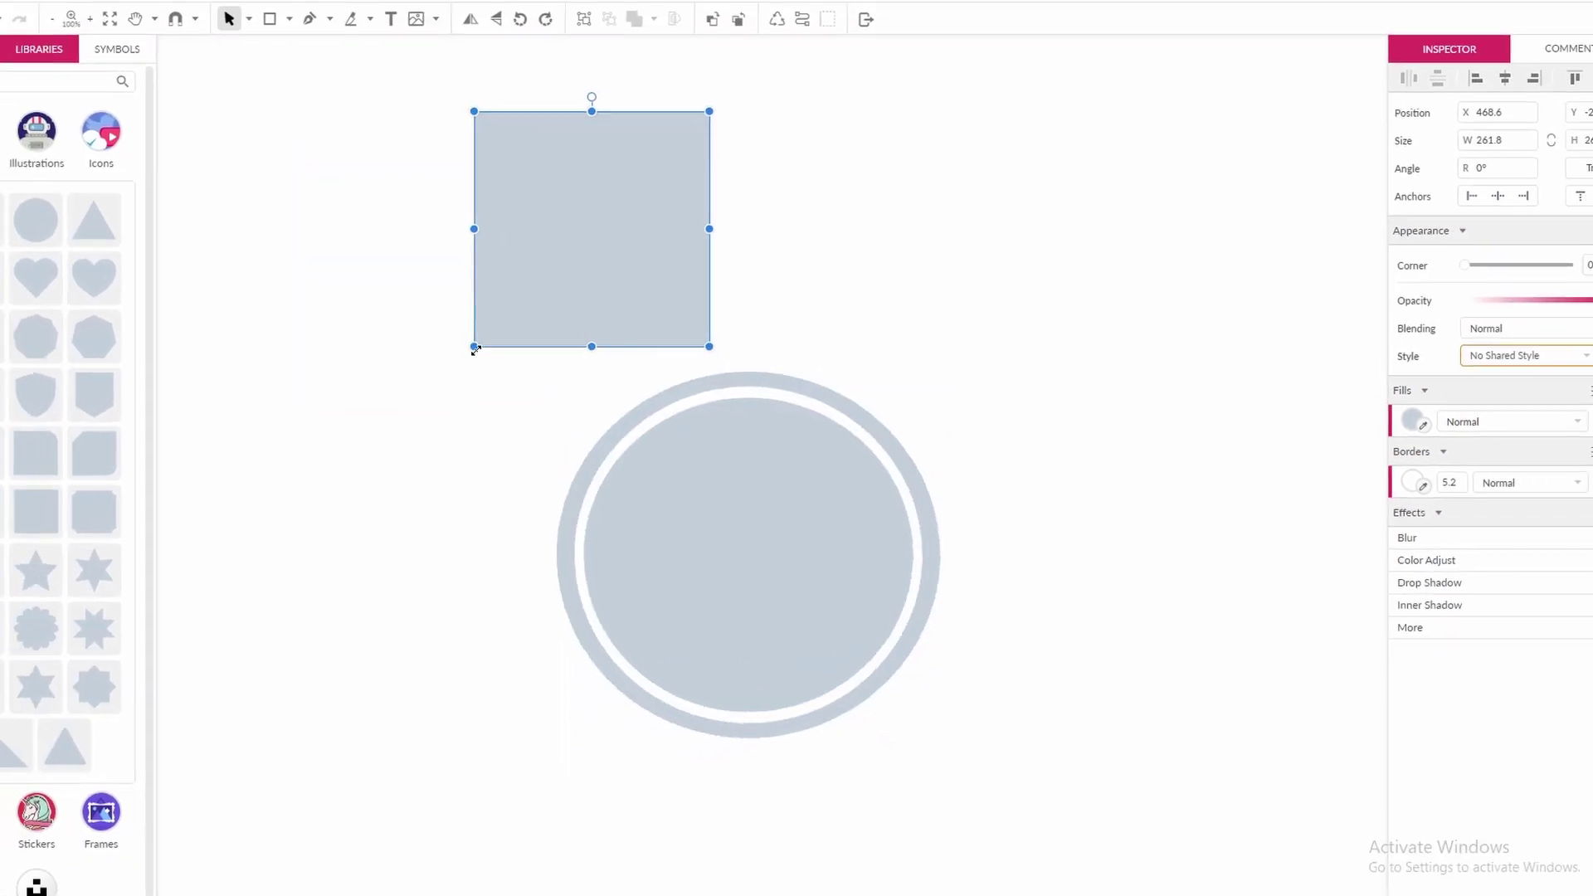
{"action": "left_click_drag", "start_coordinate": [476, 349], "coordinate": [374, 419]}
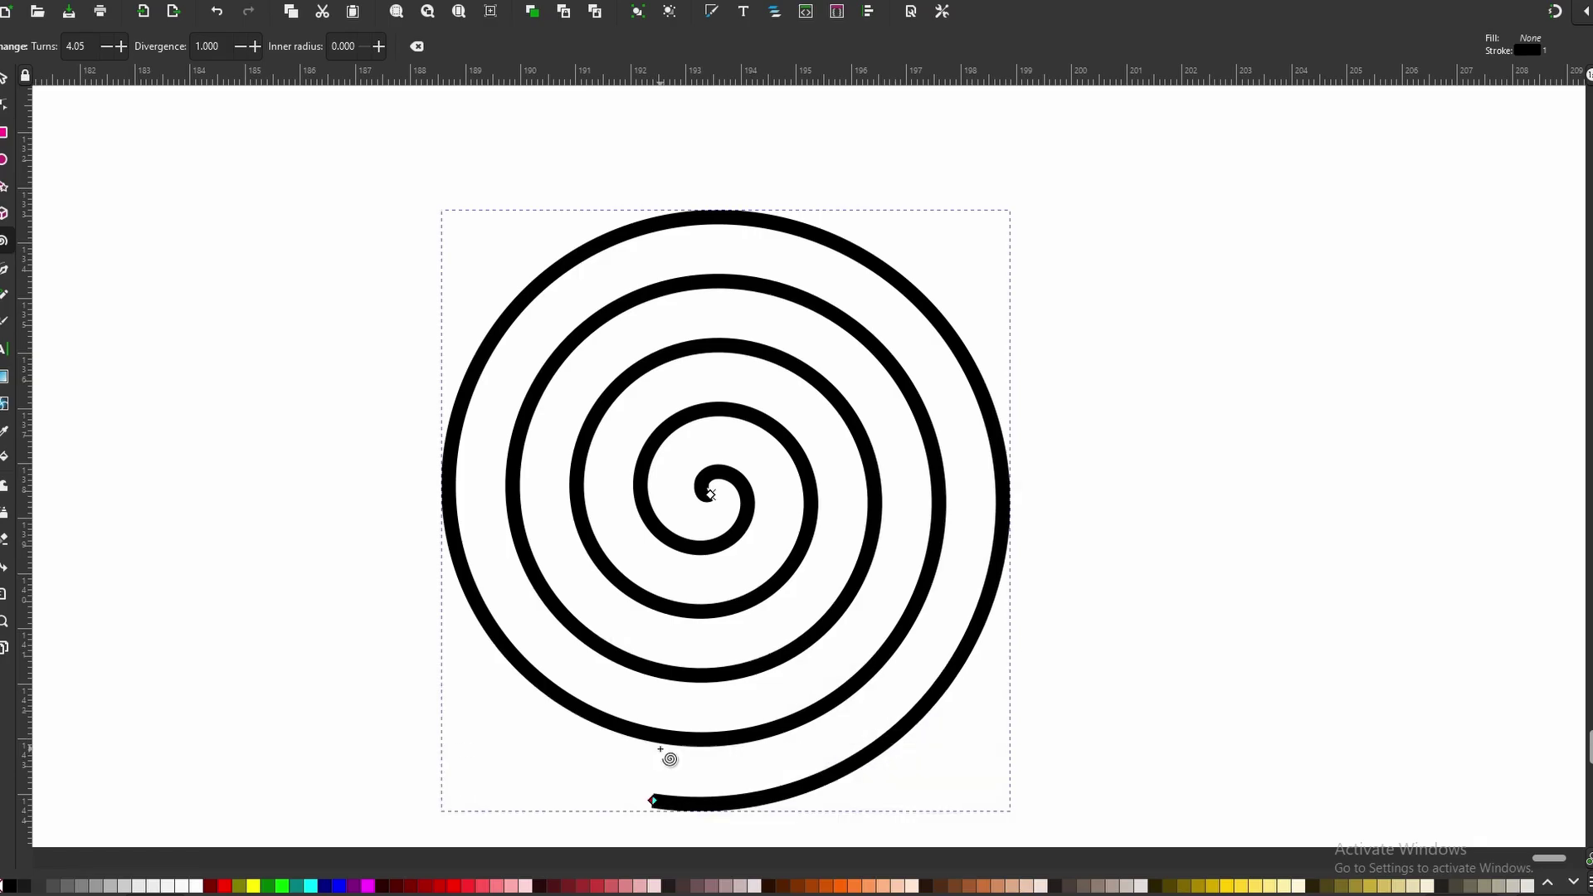
Draw a larger, more-turned spiral filled light peach, then move the red star right and resize it.
{"action": "left_click_drag", "start_coordinate": [664, 750], "coordinate": [998, 610]}
{"action": "left_click", "coordinate": [863, 887]}
{"action": "left_click", "coordinate": [890, 886]}
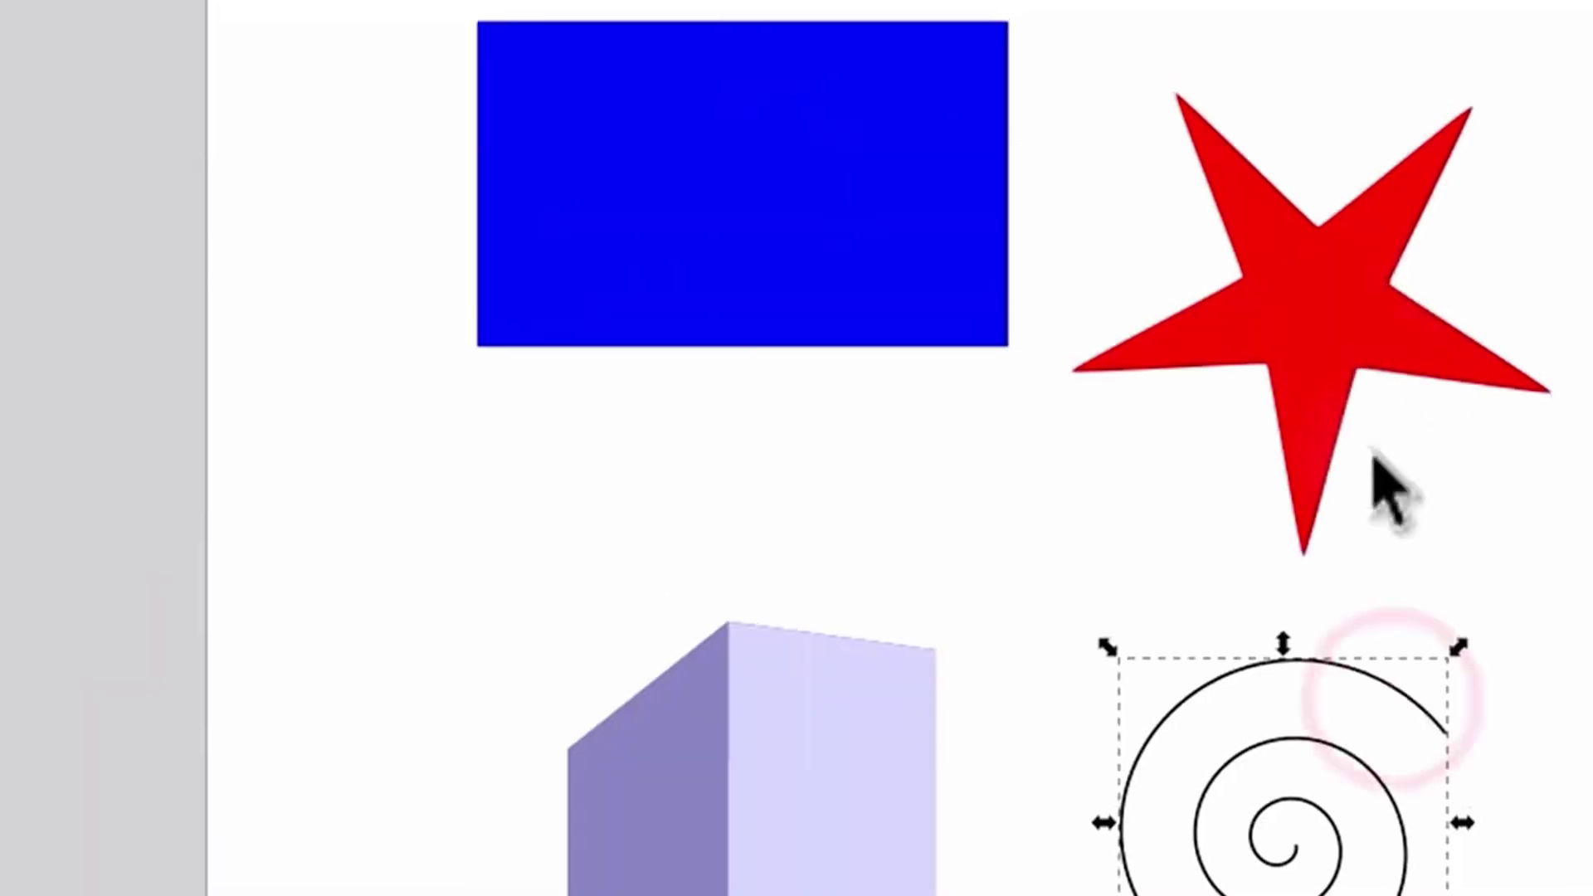
{"action": "left_click_drag", "start_coordinate": [1308, 319], "coordinate": [1576, 299]}
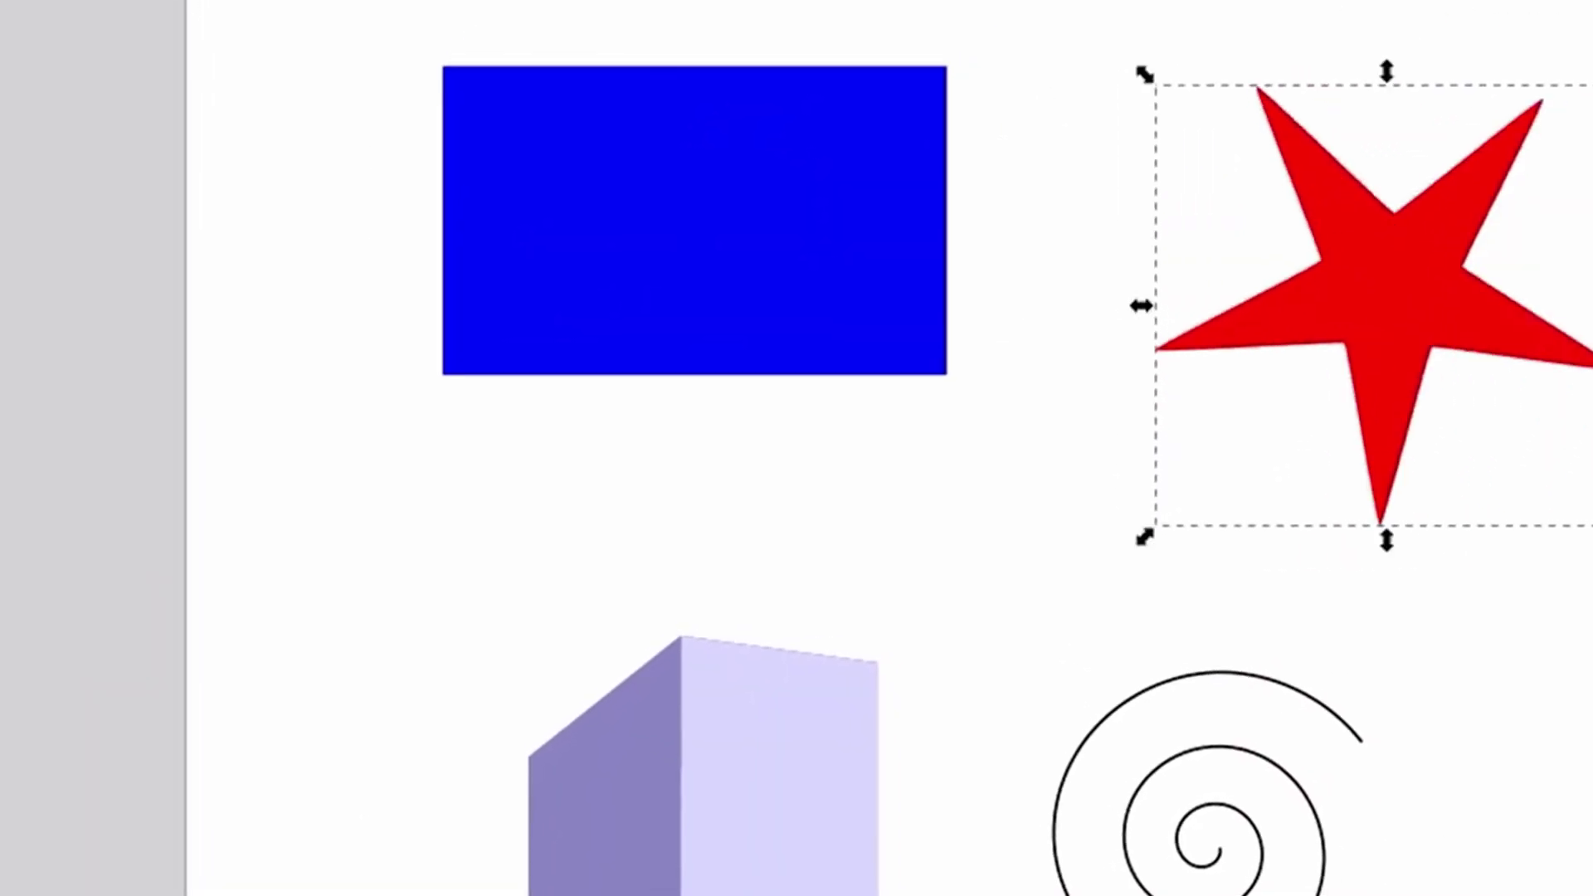
{"action": "left_click_drag", "start_coordinate": [1589, 521], "coordinate": [1554, 520]}
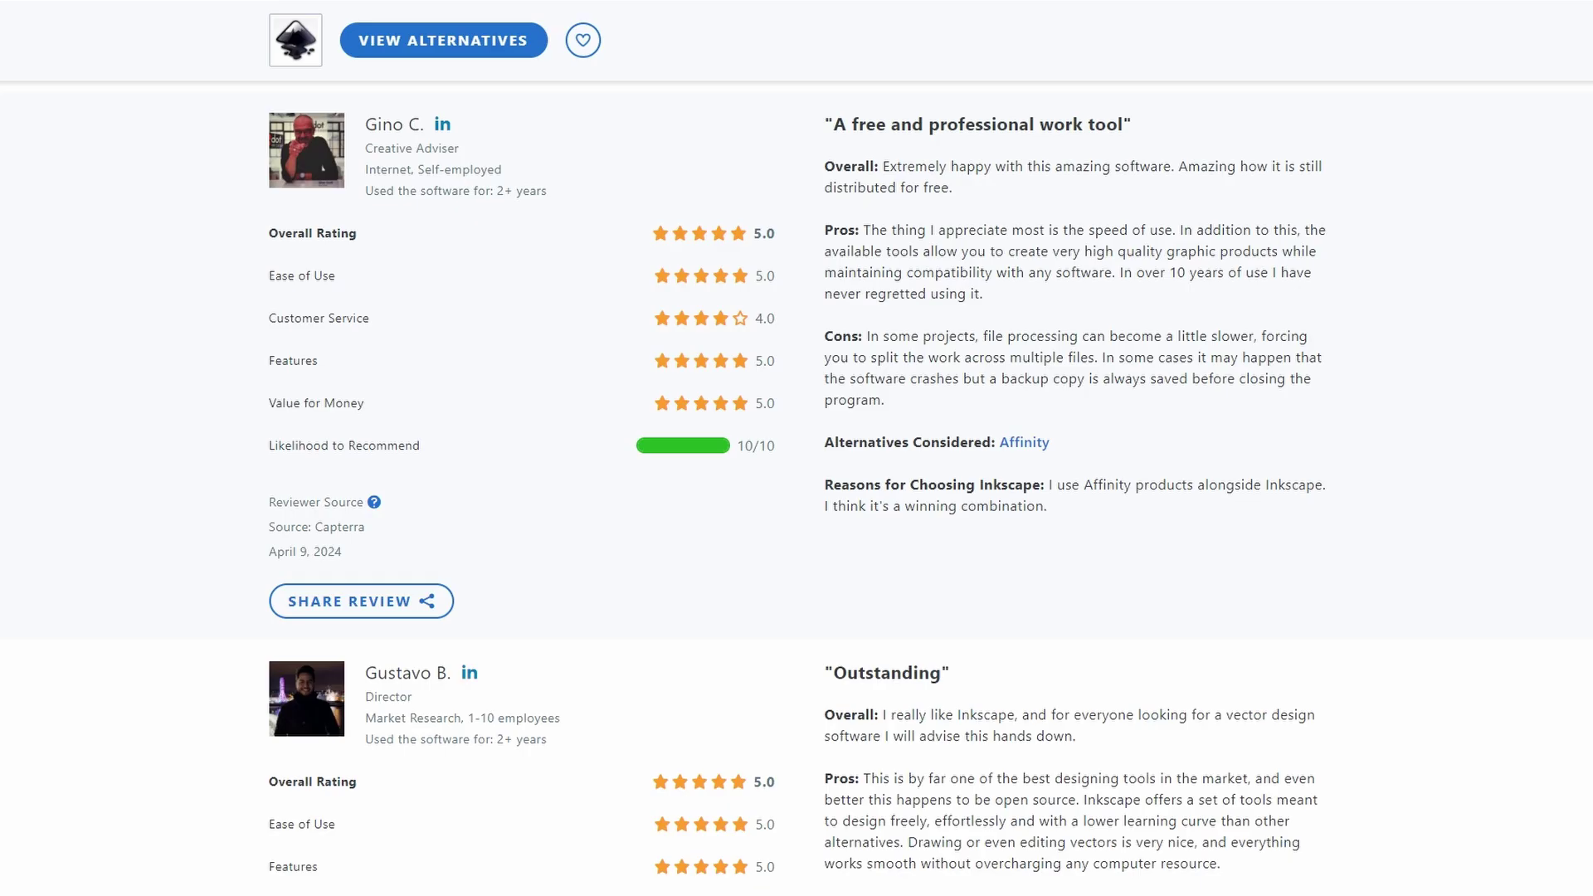
Scroll through the Capterra Inkscape reviews and the gallery of Sodipodi and Inkscape about screens.
{"action": "scroll", "coordinate": [796, 490], "scroll_direction": "down", "scroll_amount": 1}
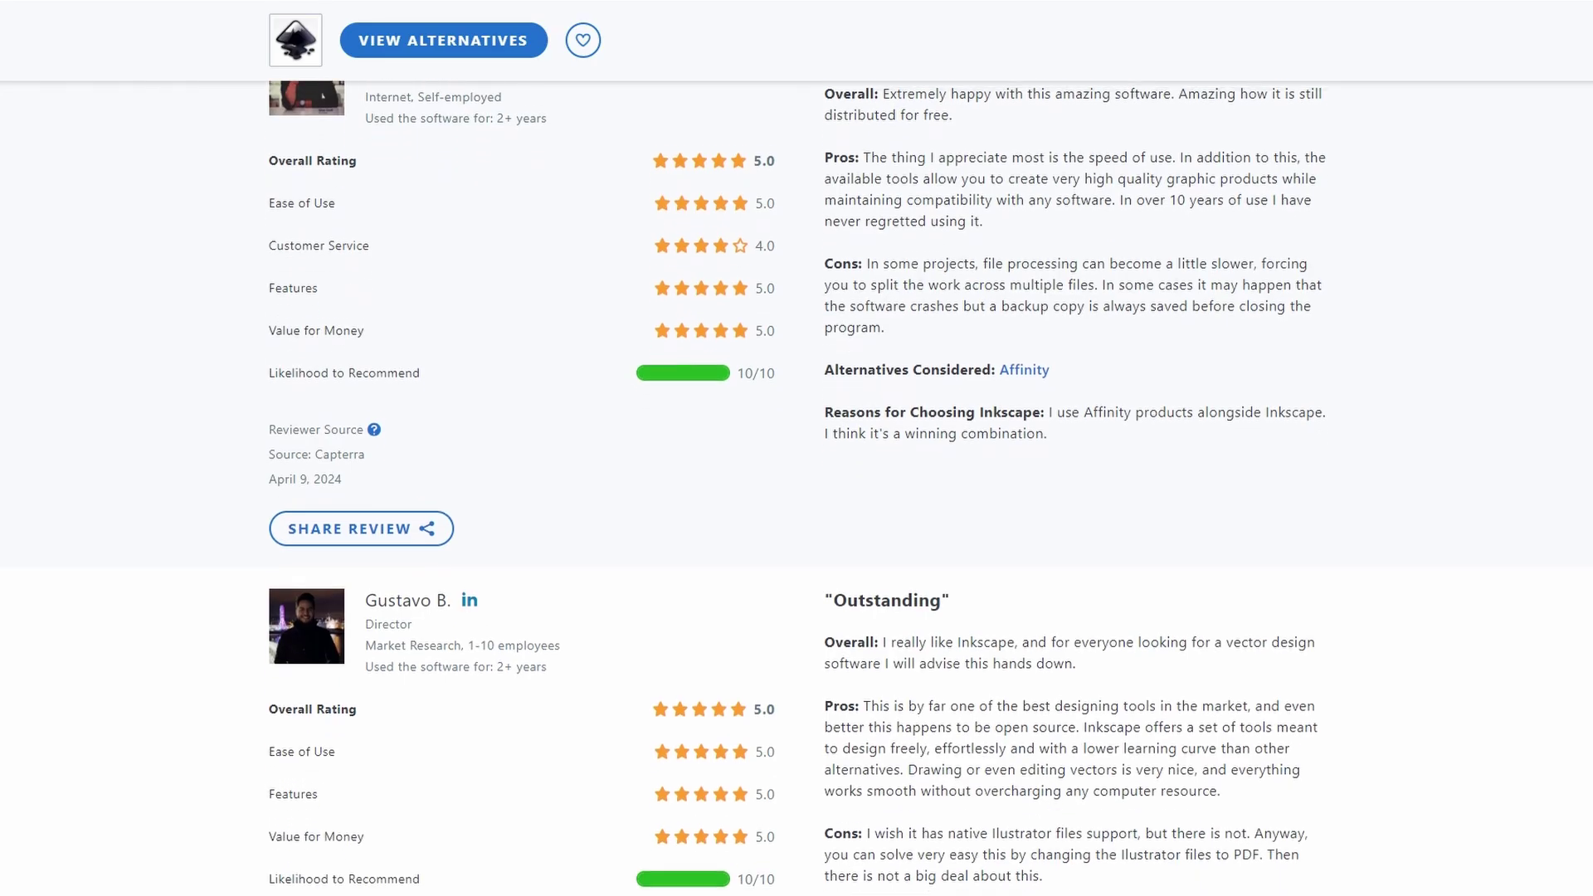
{"action": "scroll", "coordinate": [796, 490], "scroll_direction": "down", "scroll_amount": 6}
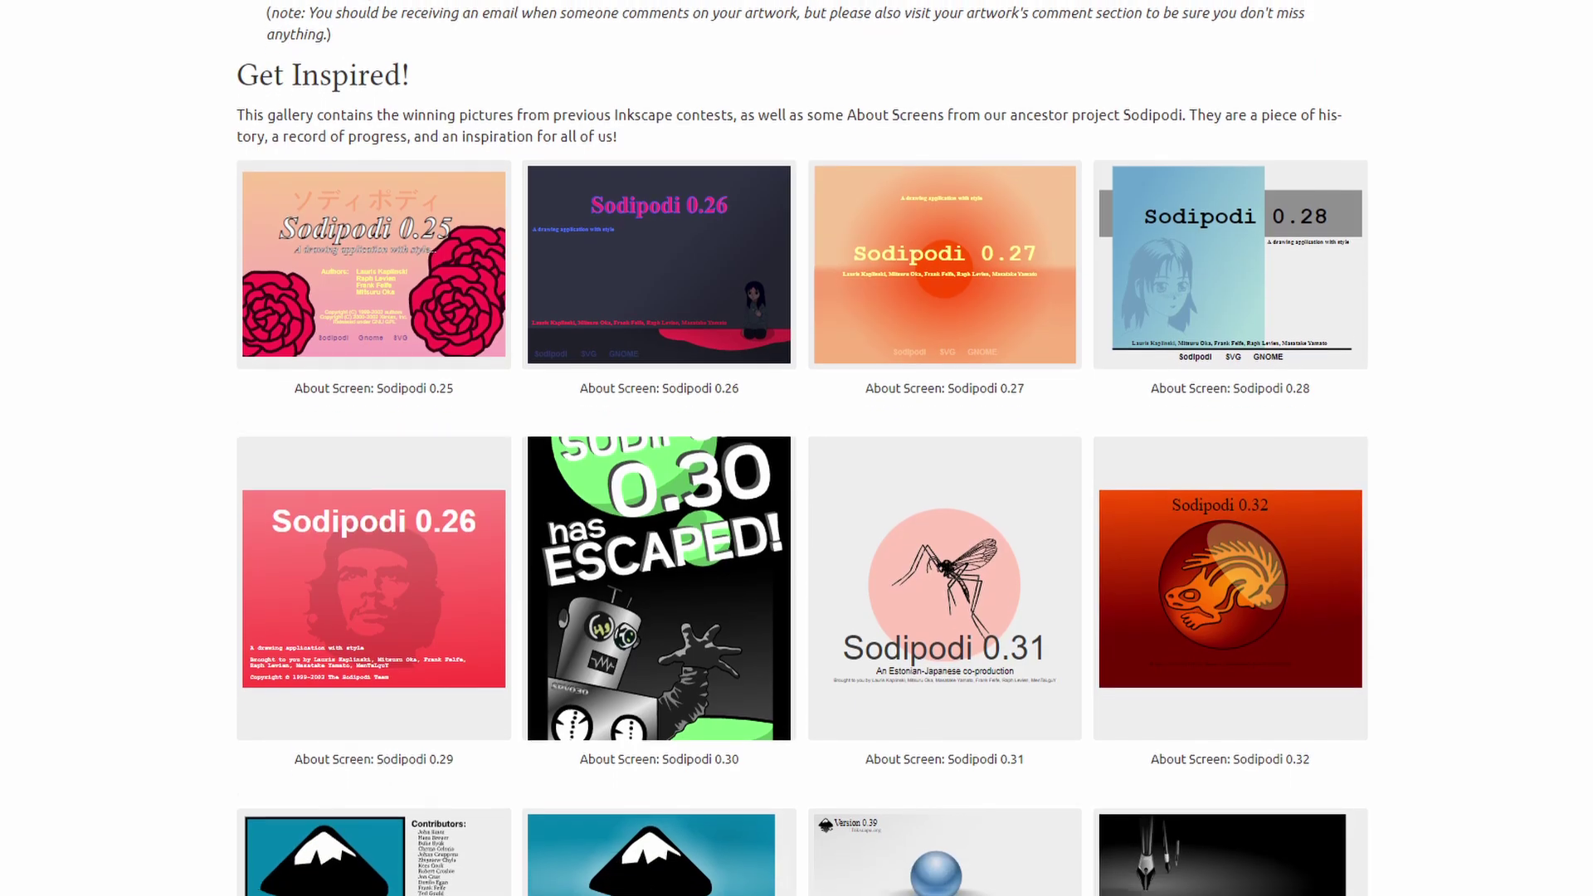
{"action": "scroll", "coordinate": [797, 490], "scroll_direction": "down", "scroll_amount": 3}
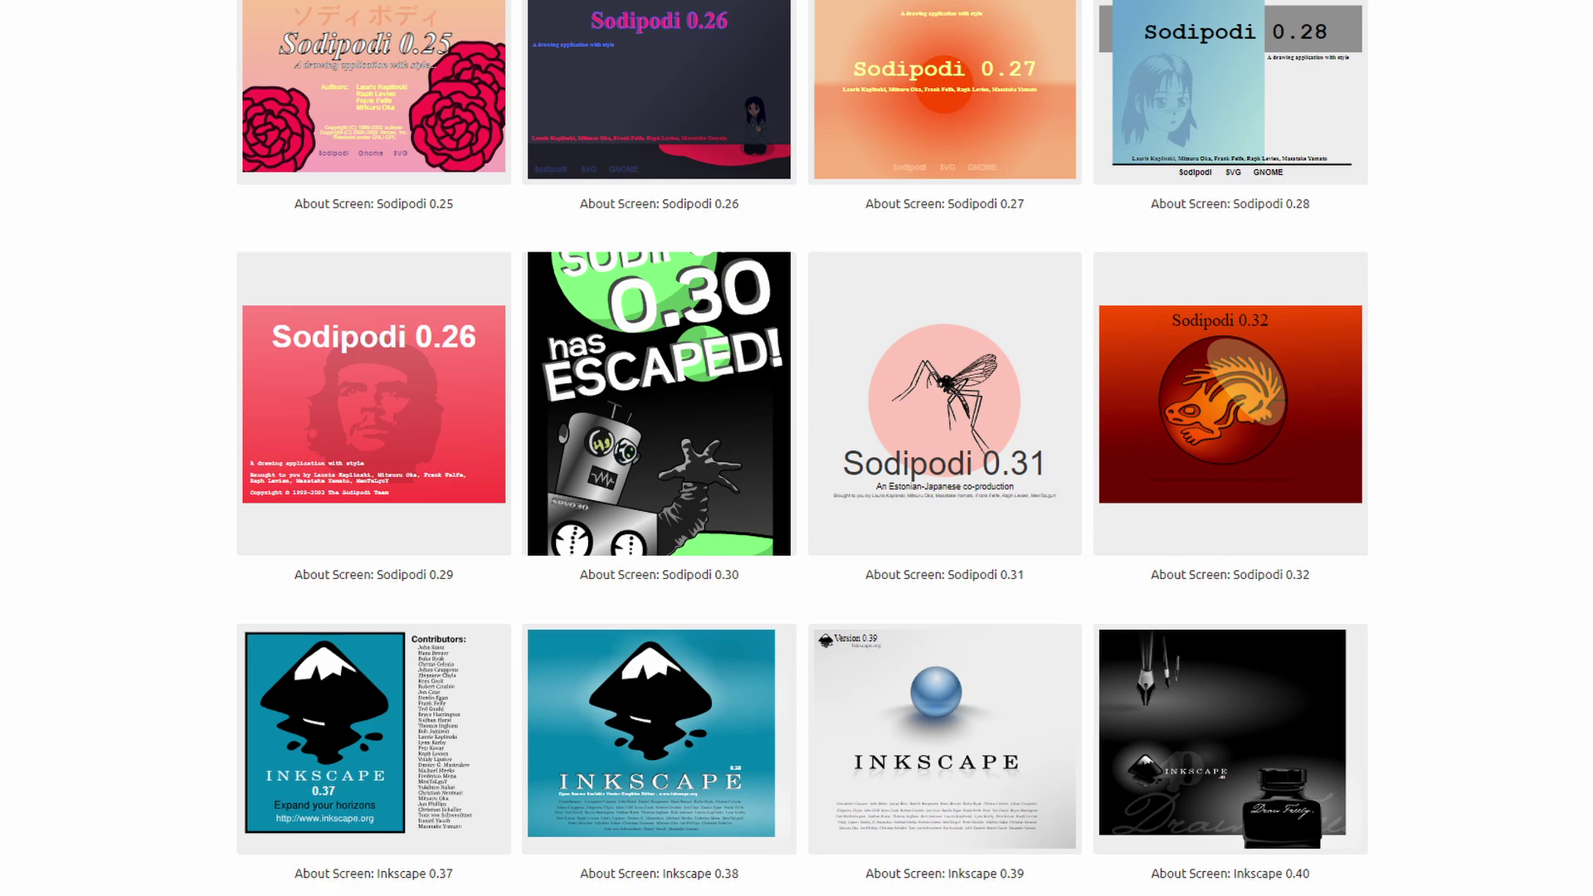
{"action": "scroll", "coordinate": [797, 489], "scroll_direction": "down", "scroll_amount": 3}
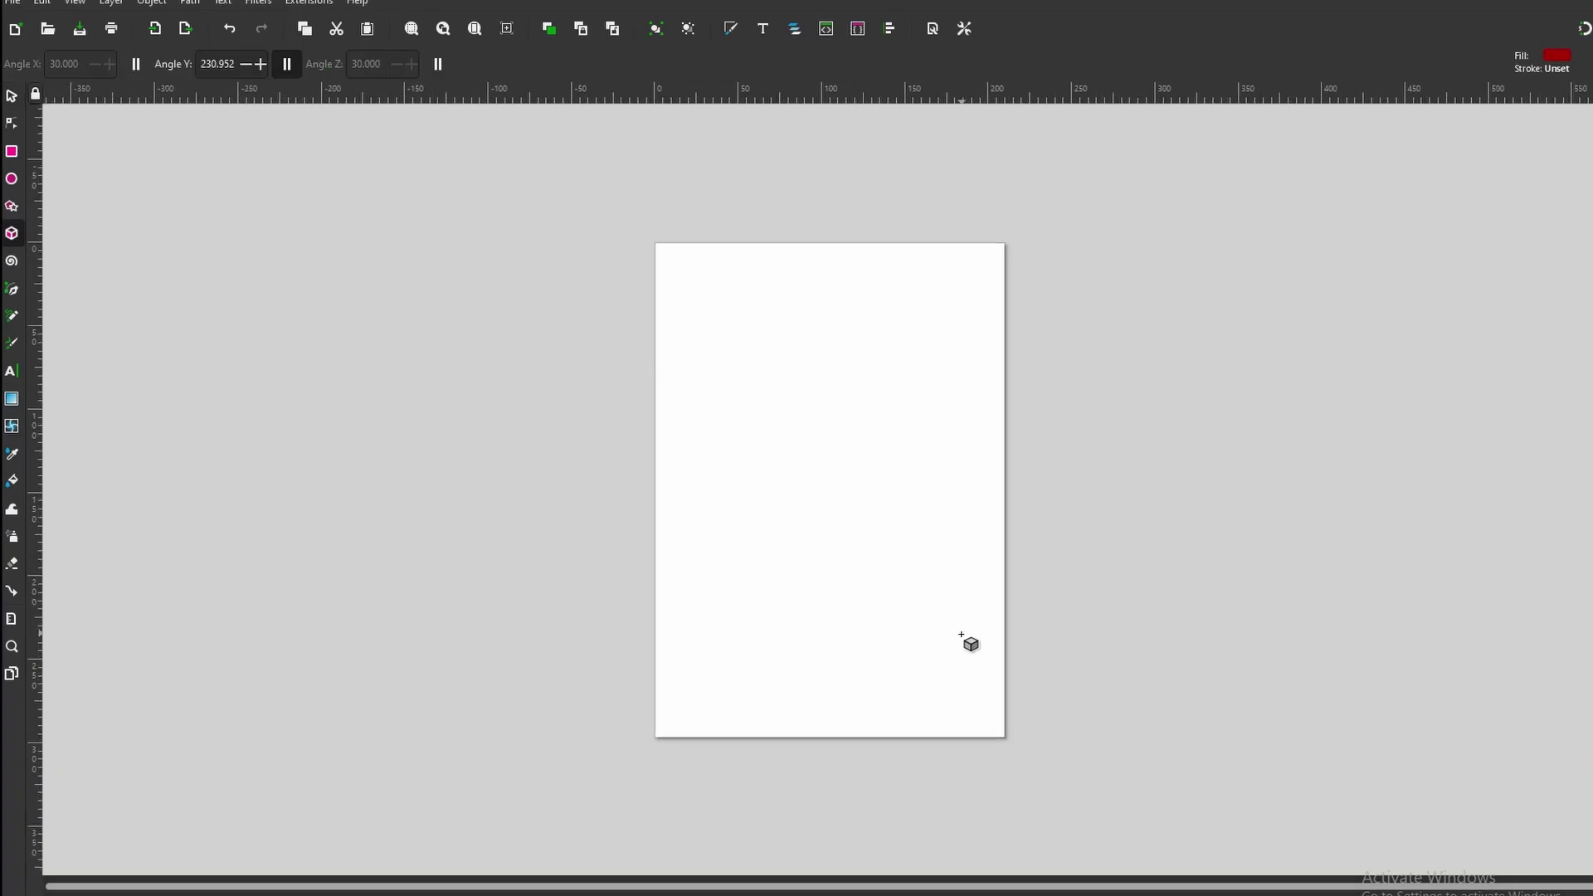
Draw a tall 3D box and convert it into one flat red path.
{"action": "key", "text": "s"}
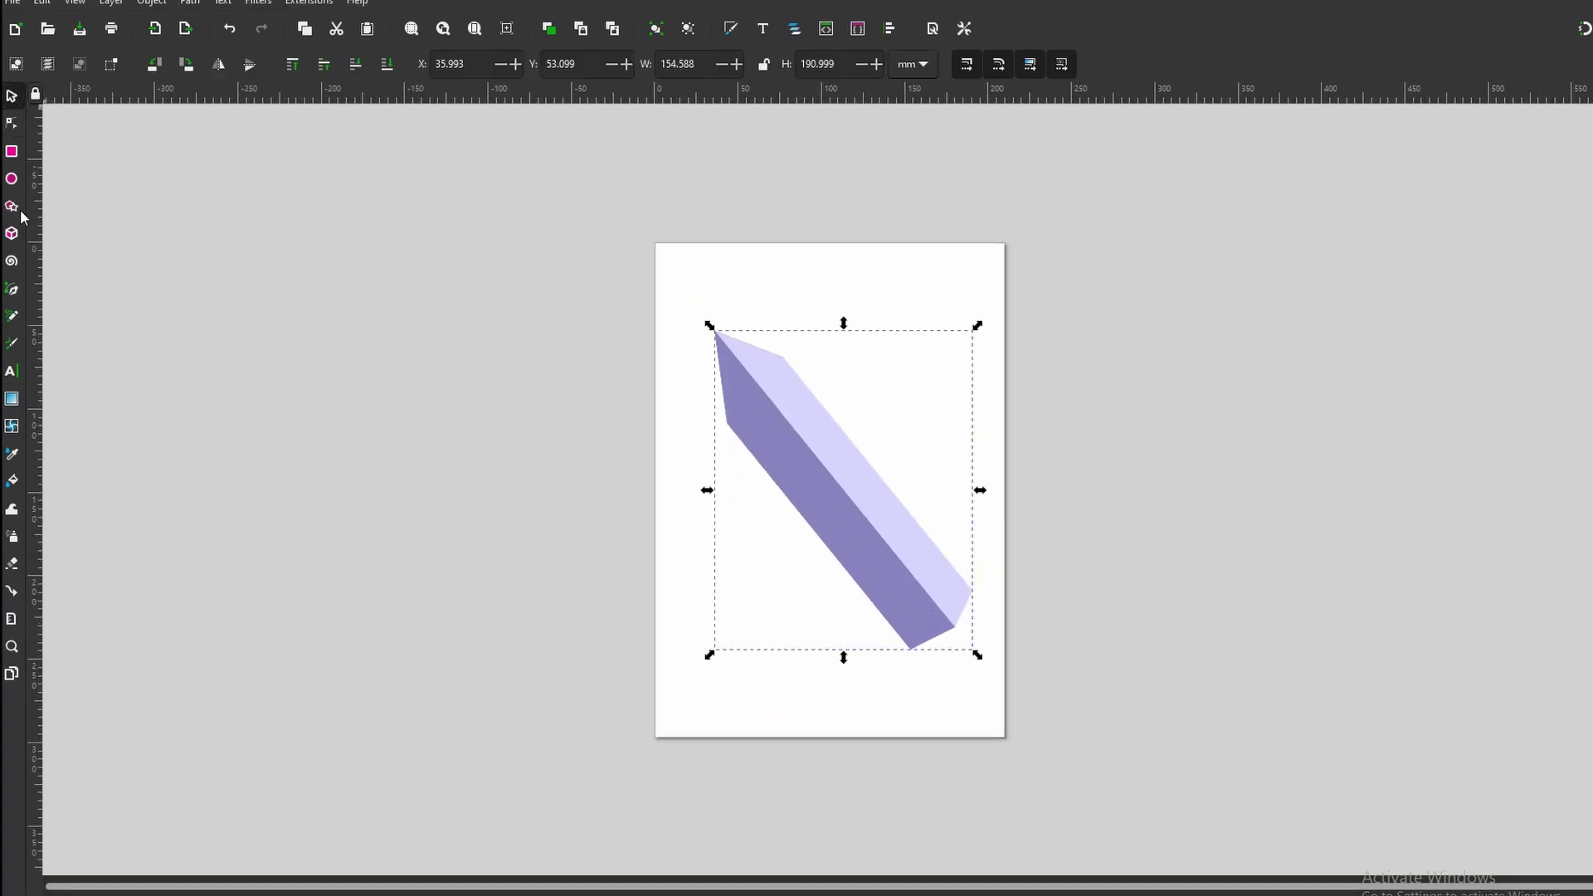
{"action": "key", "text": "ctrl+plus"}
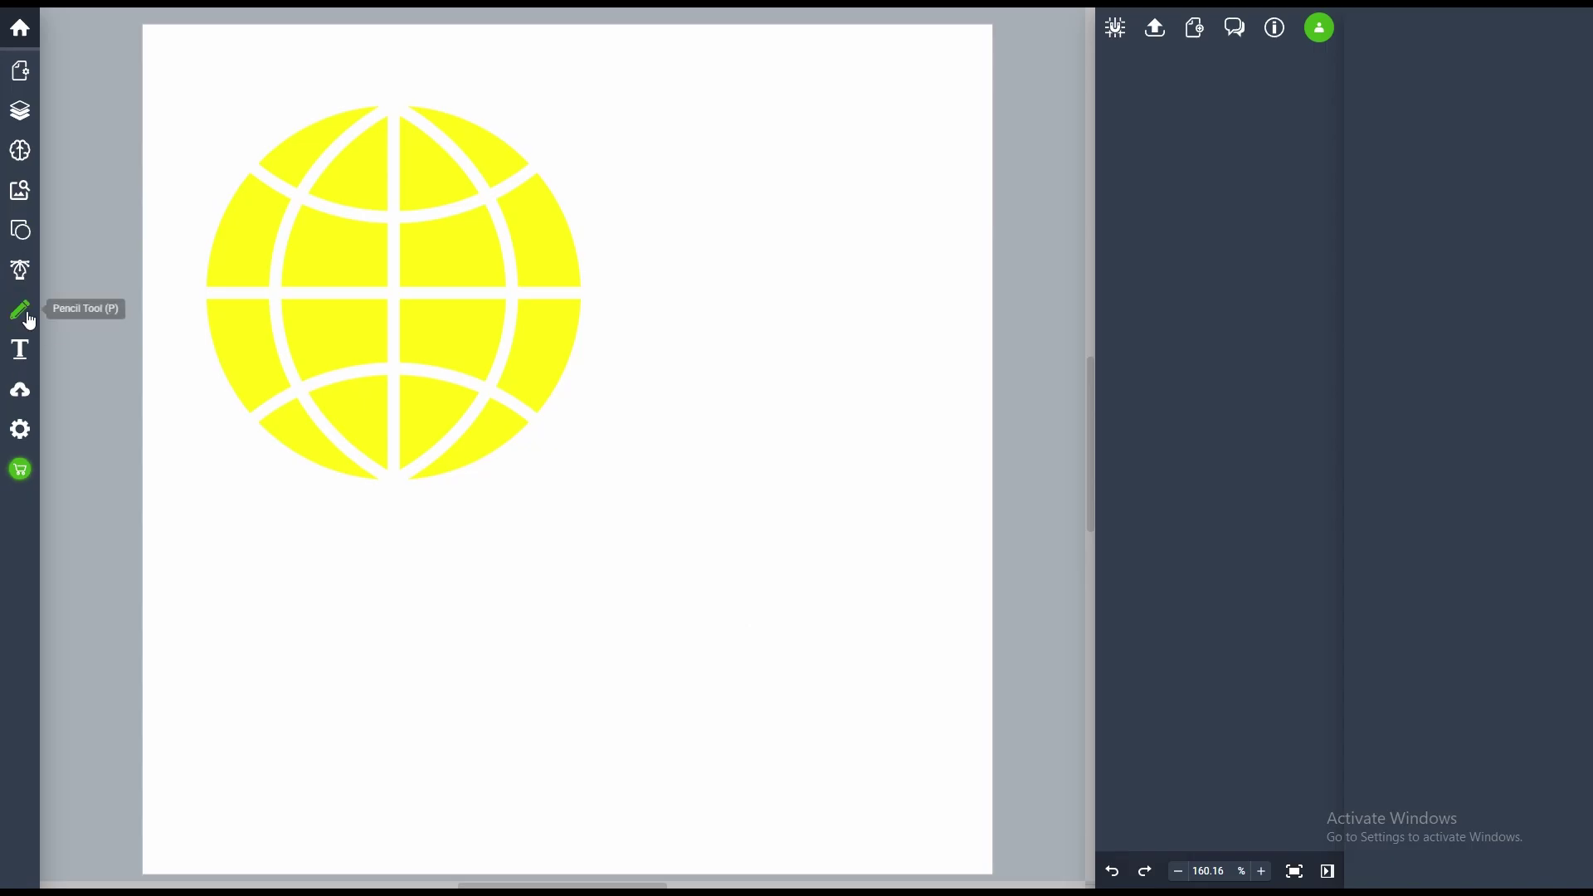
Open Vectr's Shapes, Elements and Layers libraries in turn, ending back on Shapes.
{"action": "left_click", "coordinate": [20, 224]}
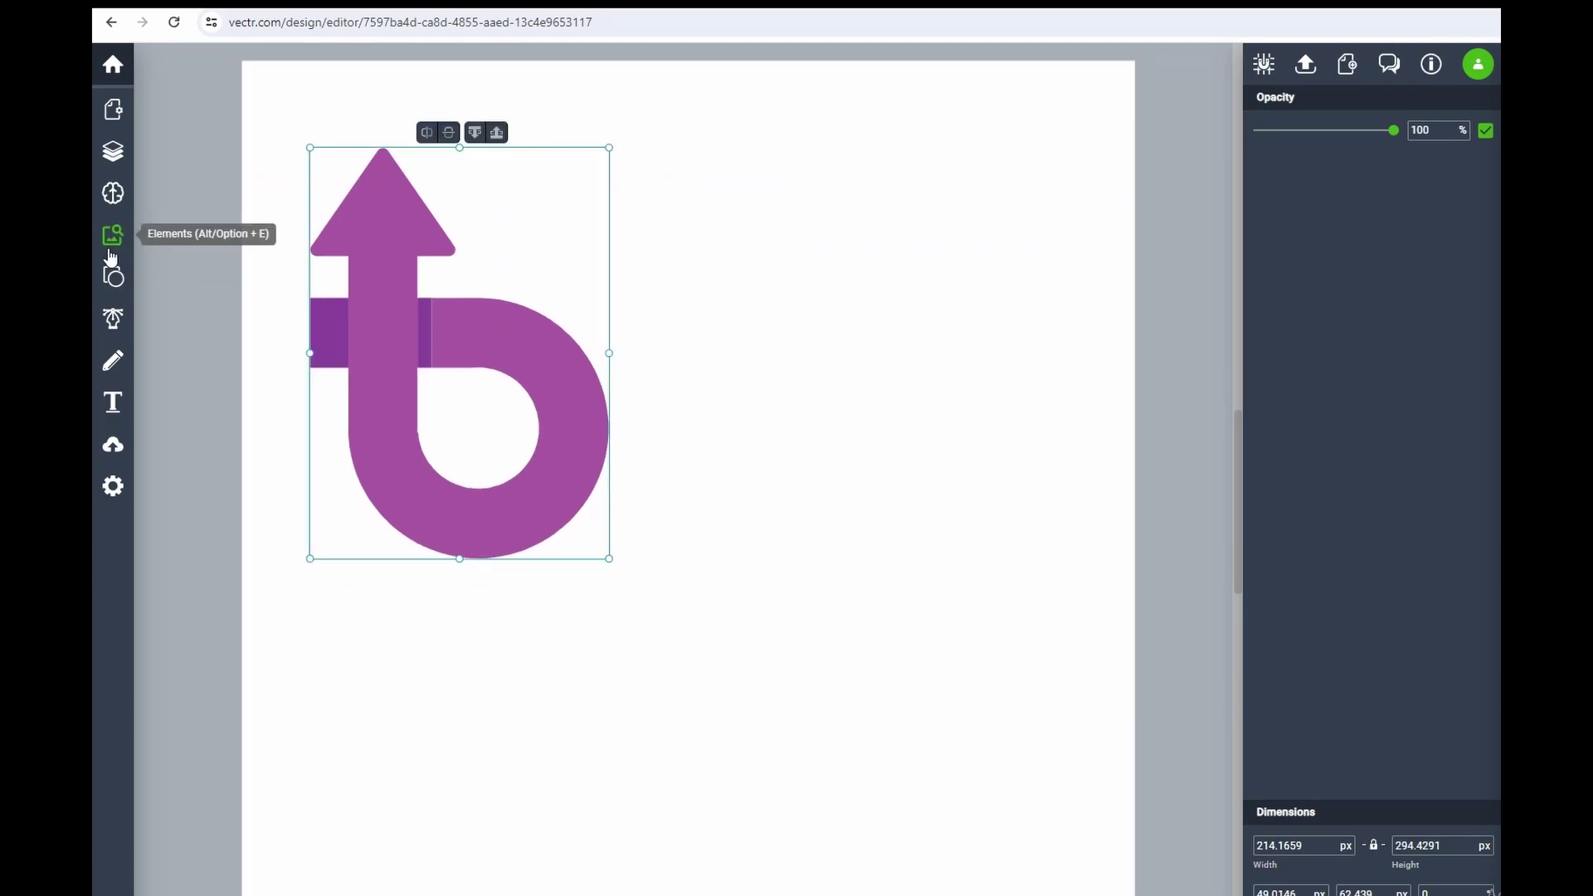
{"action": "left_click", "coordinate": [112, 240]}
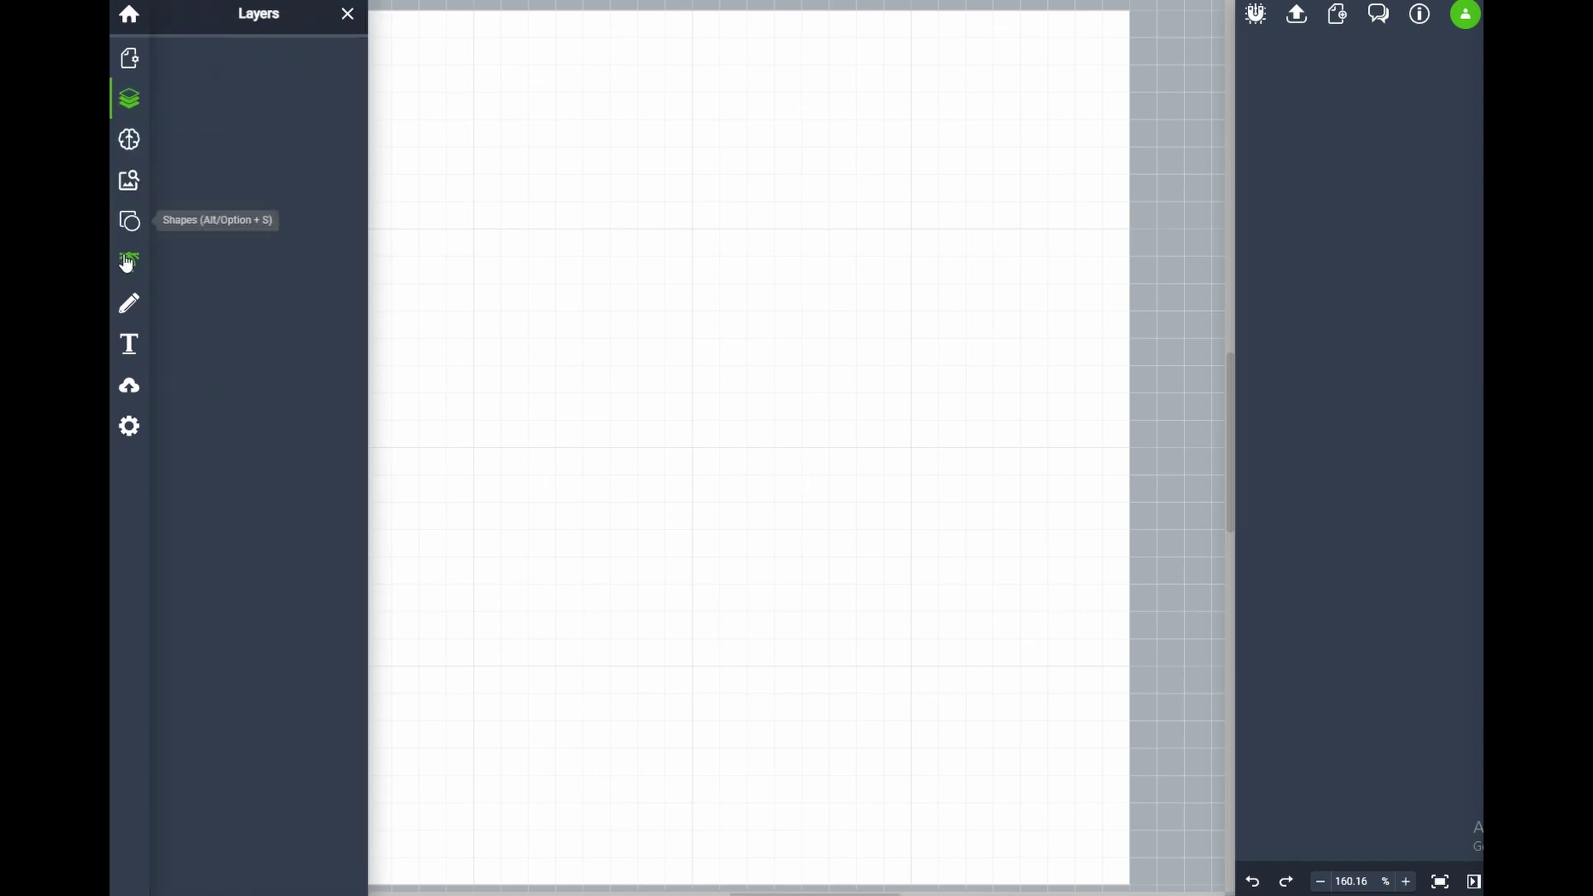
{"action": "left_click", "coordinate": [130, 225]}
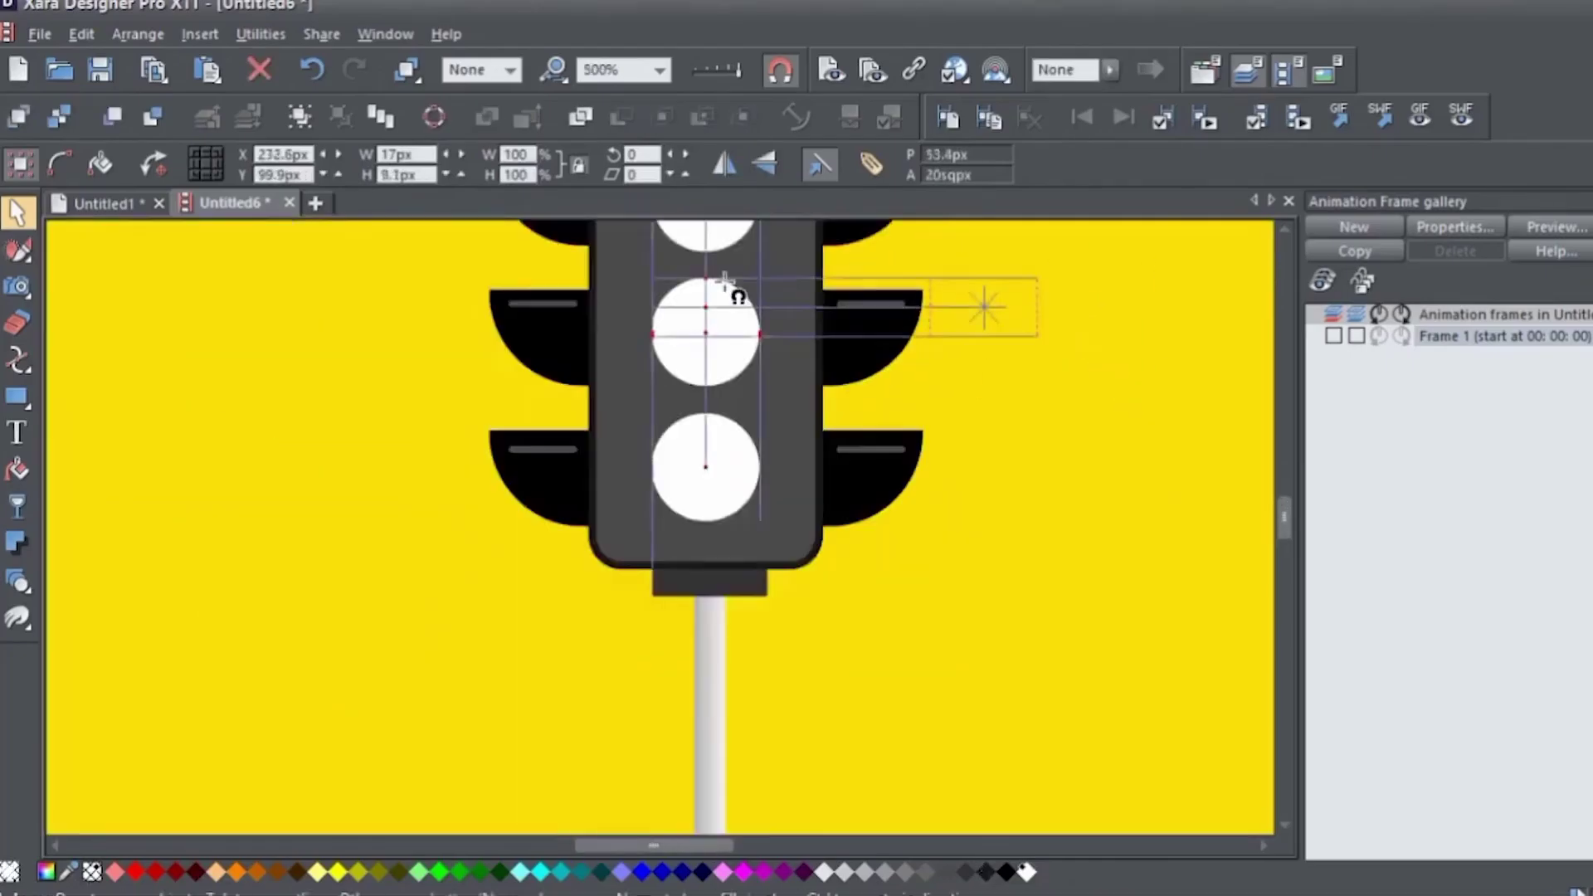
{"action": "left_click", "coordinate": [729, 462]}
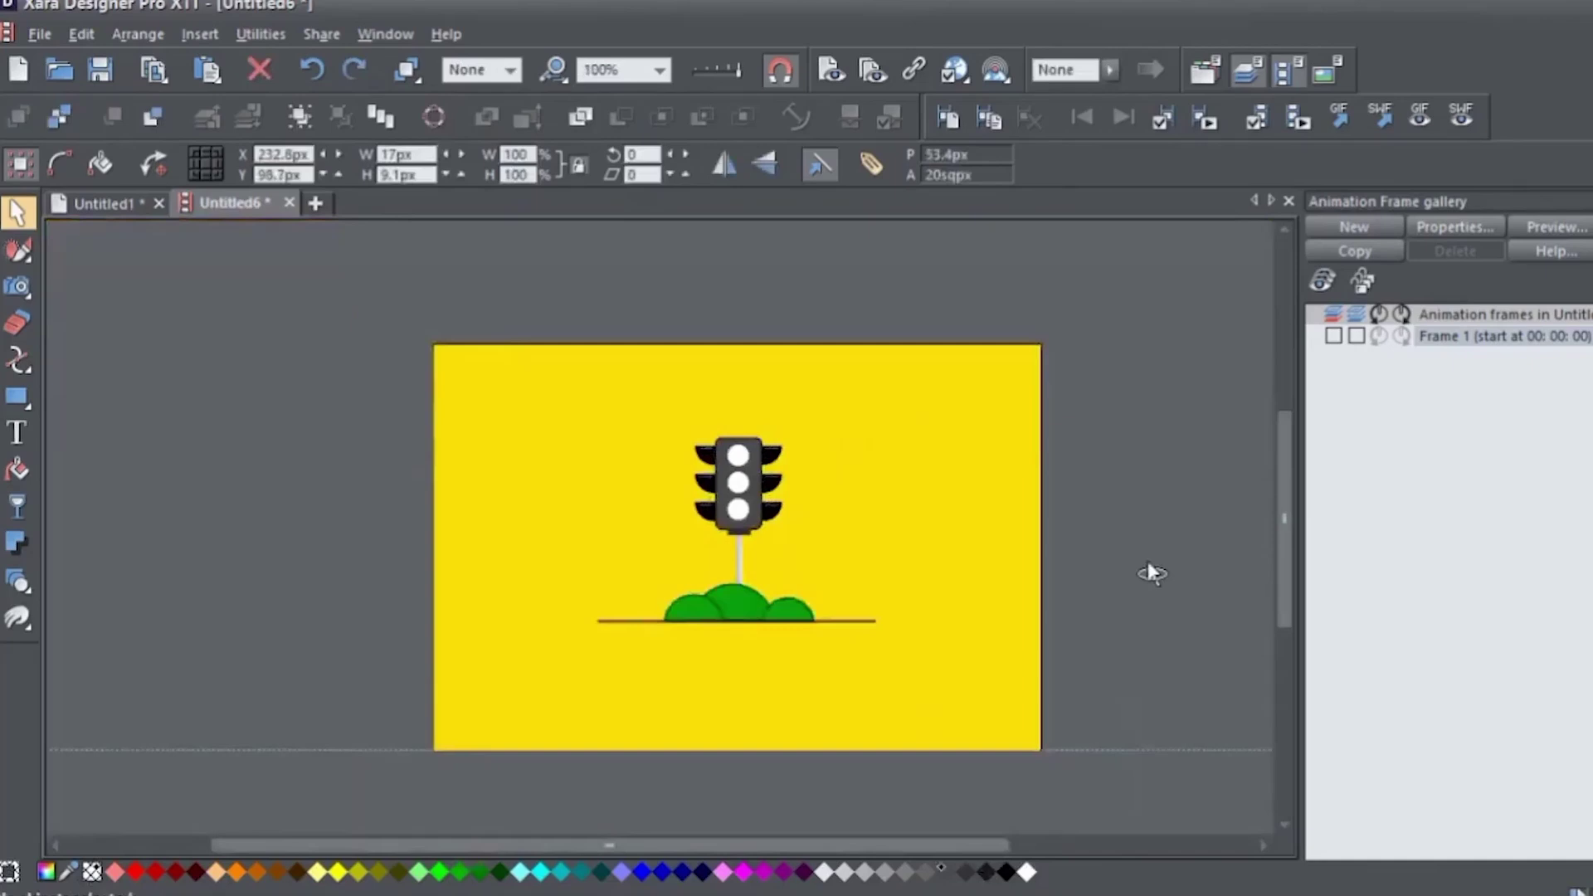
Rotate the black-and-white gradient house, then delete it so only the grey house remains.
{"action": "scroll", "coordinate": [658, 434], "scroll_direction": "up", "scroll_amount": 4}
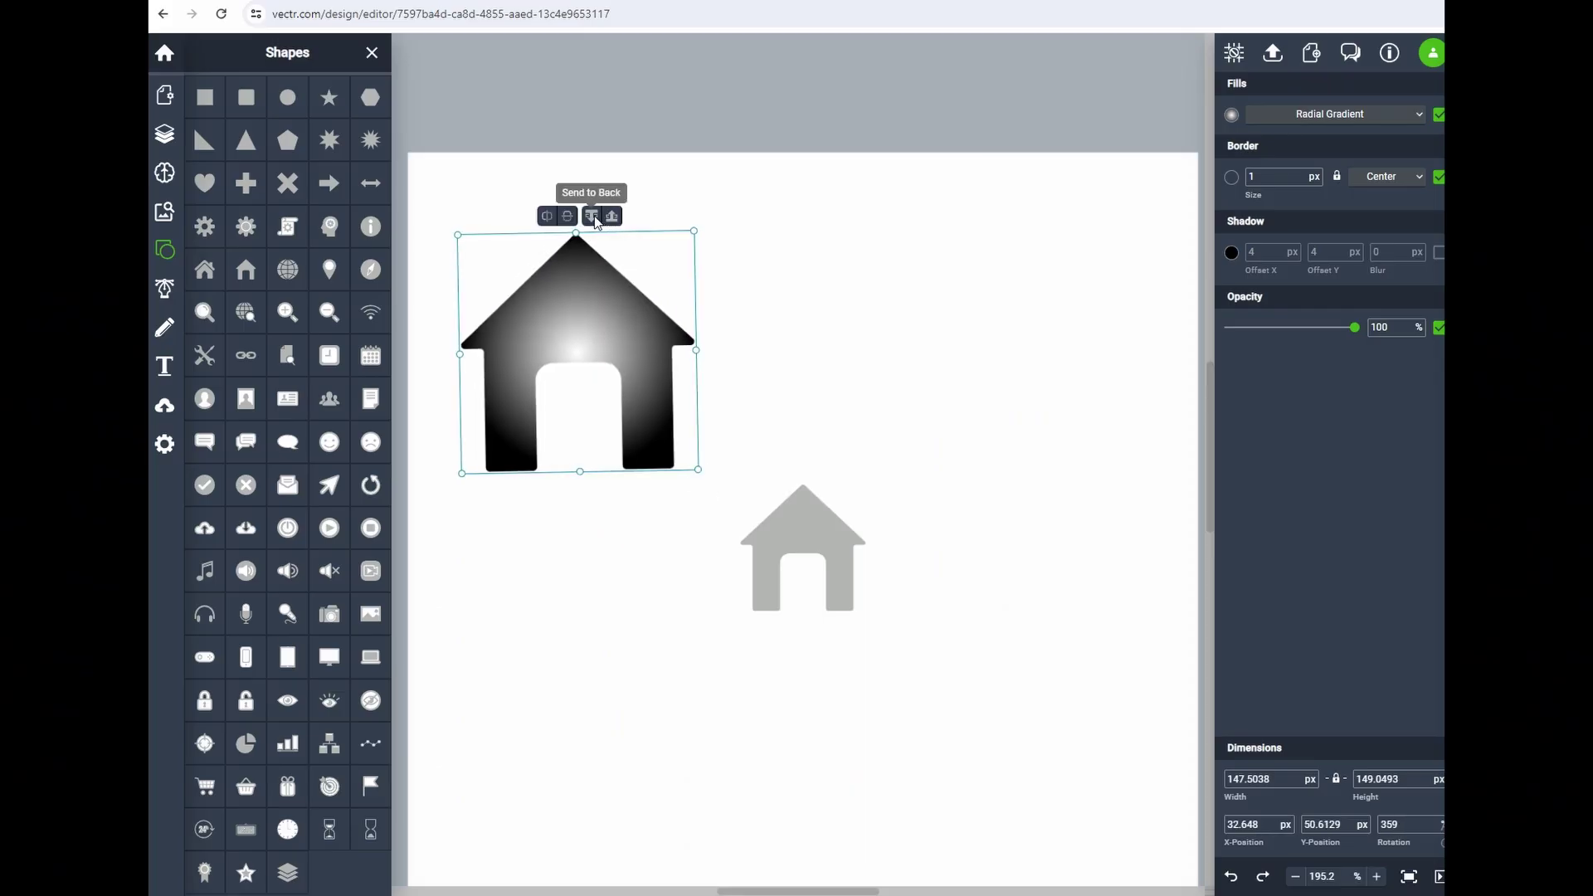
{"action": "mouse_move", "coordinate": [594, 219]}
{"action": "left_mouse_down"}
{"action": "mouse_move", "coordinate": [587, 487]}
{"action": "mouse_move", "coordinate": [779, 370]}
{"action": "mouse_move", "coordinate": [614, 207]}
{"action": "left_mouse_up"}
{"action": "key", "text": "Delete"}
{"action": "left_click", "coordinate": [783, 540]}
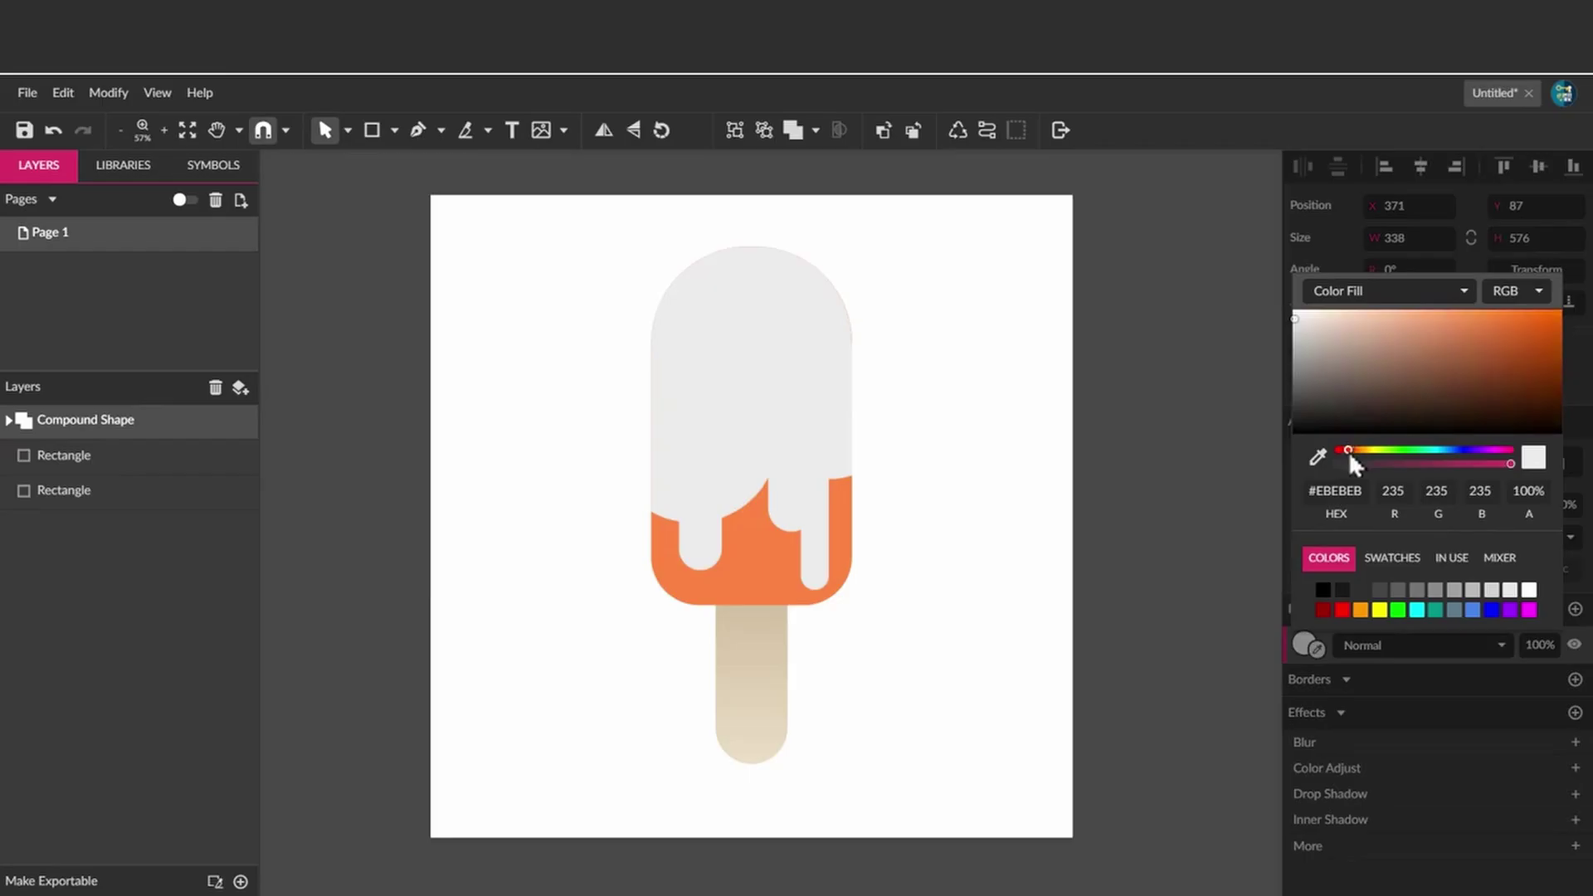
Make the popsicle top brown, draw a circle over it, and open the fill colour picker.
{"action": "left_click_drag", "start_coordinate": [1348, 451], "coordinate": [1537, 387]}
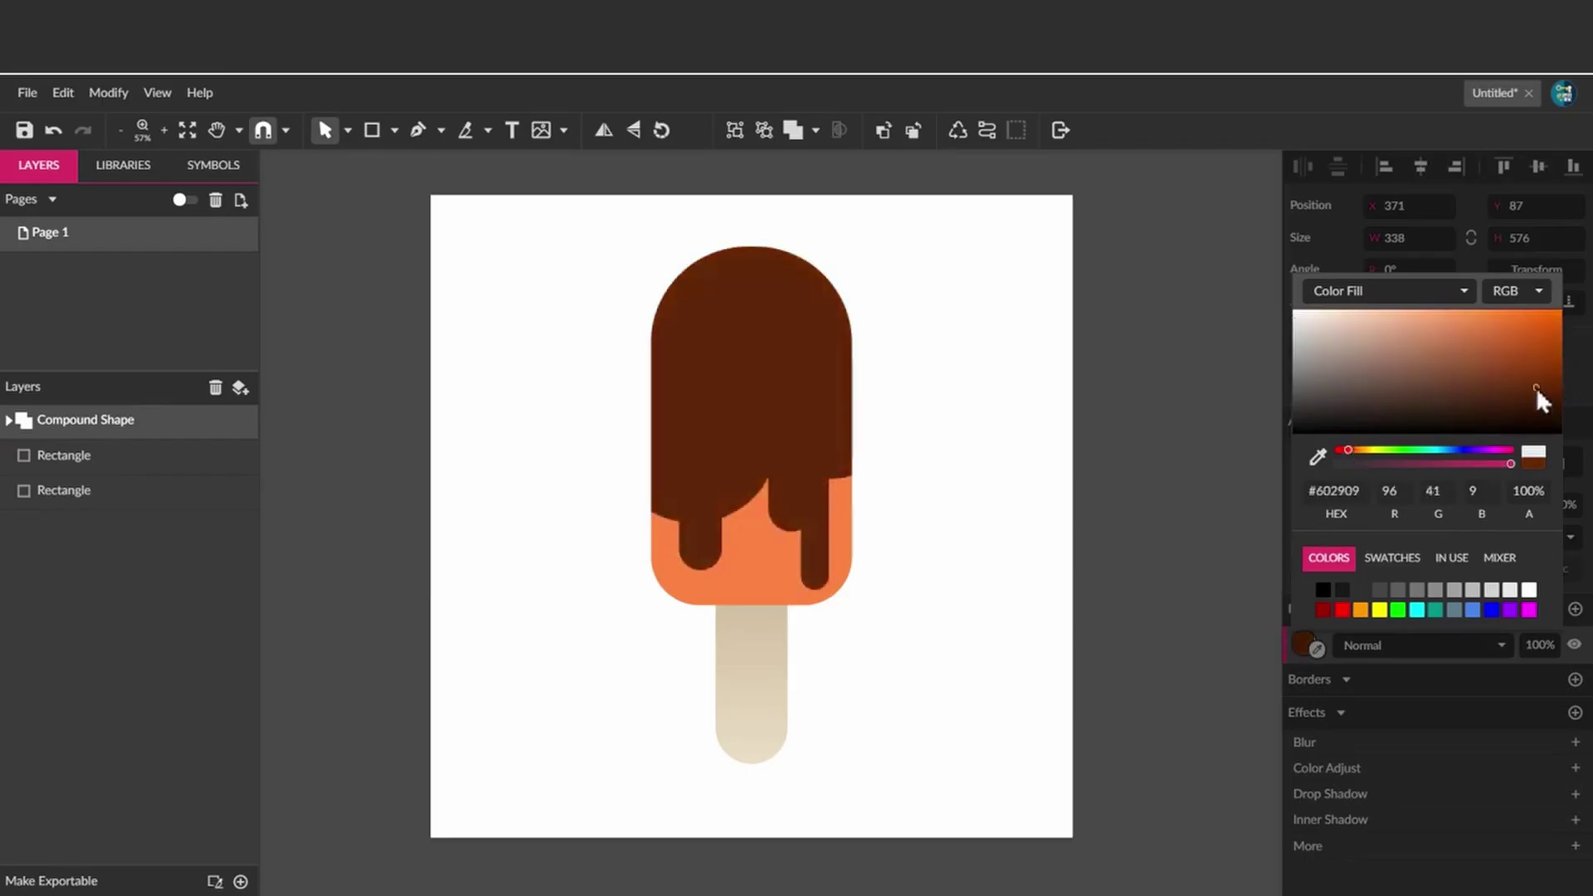
{"action": "left_click", "coordinate": [928, 317]}
{"action": "key", "text": "e"}
{"action": "left_click_drag", "start_coordinate": [651, 247], "coordinate": [819, 414]}
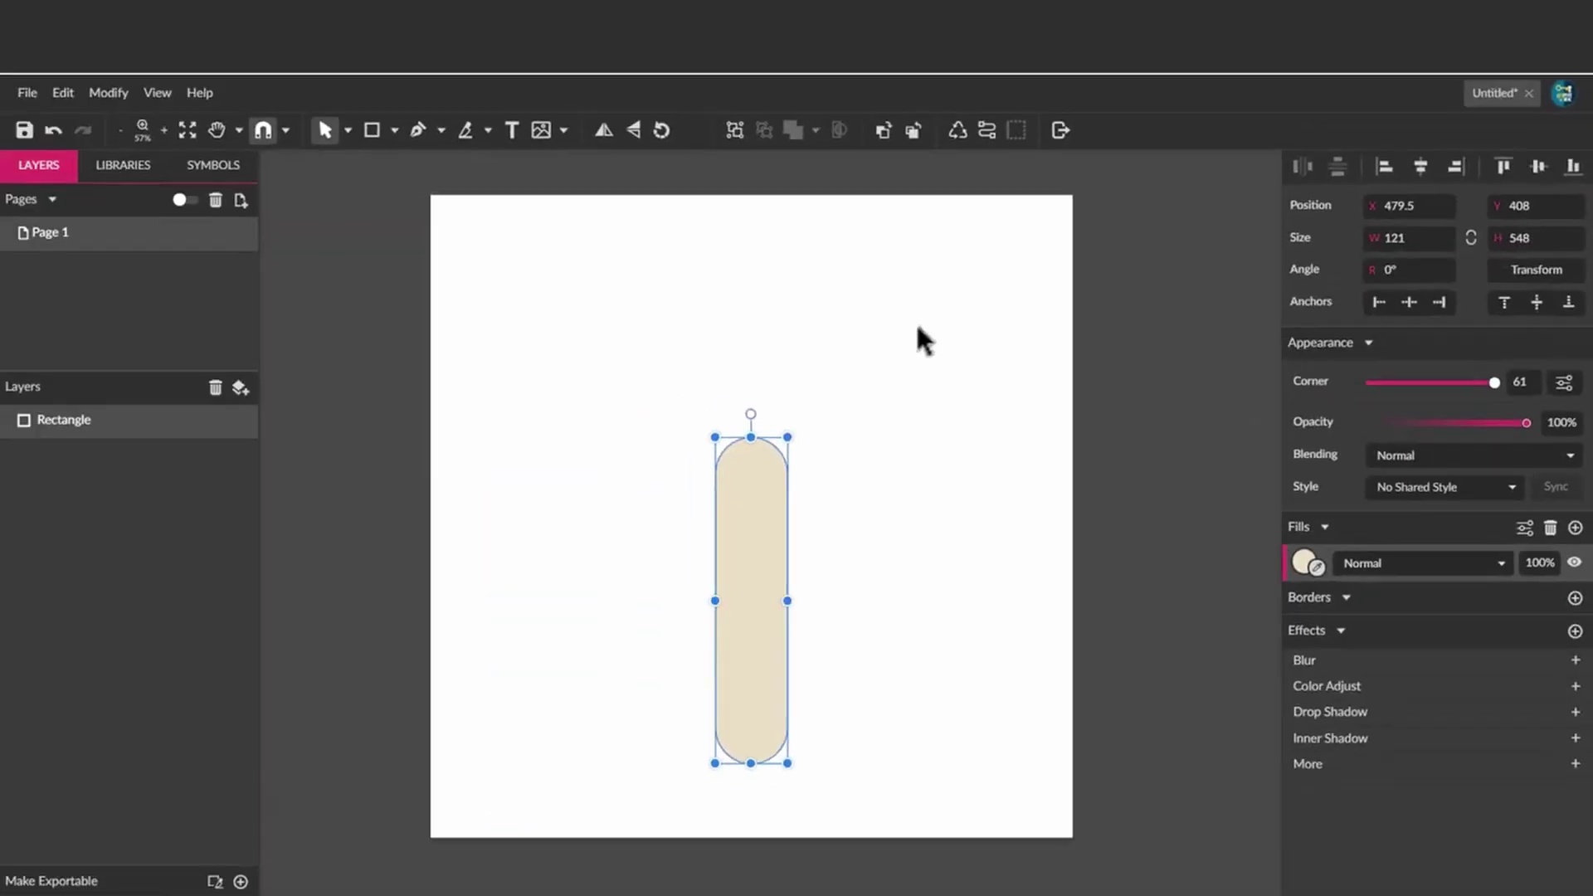
{"action": "left_click", "coordinate": [1304, 562]}
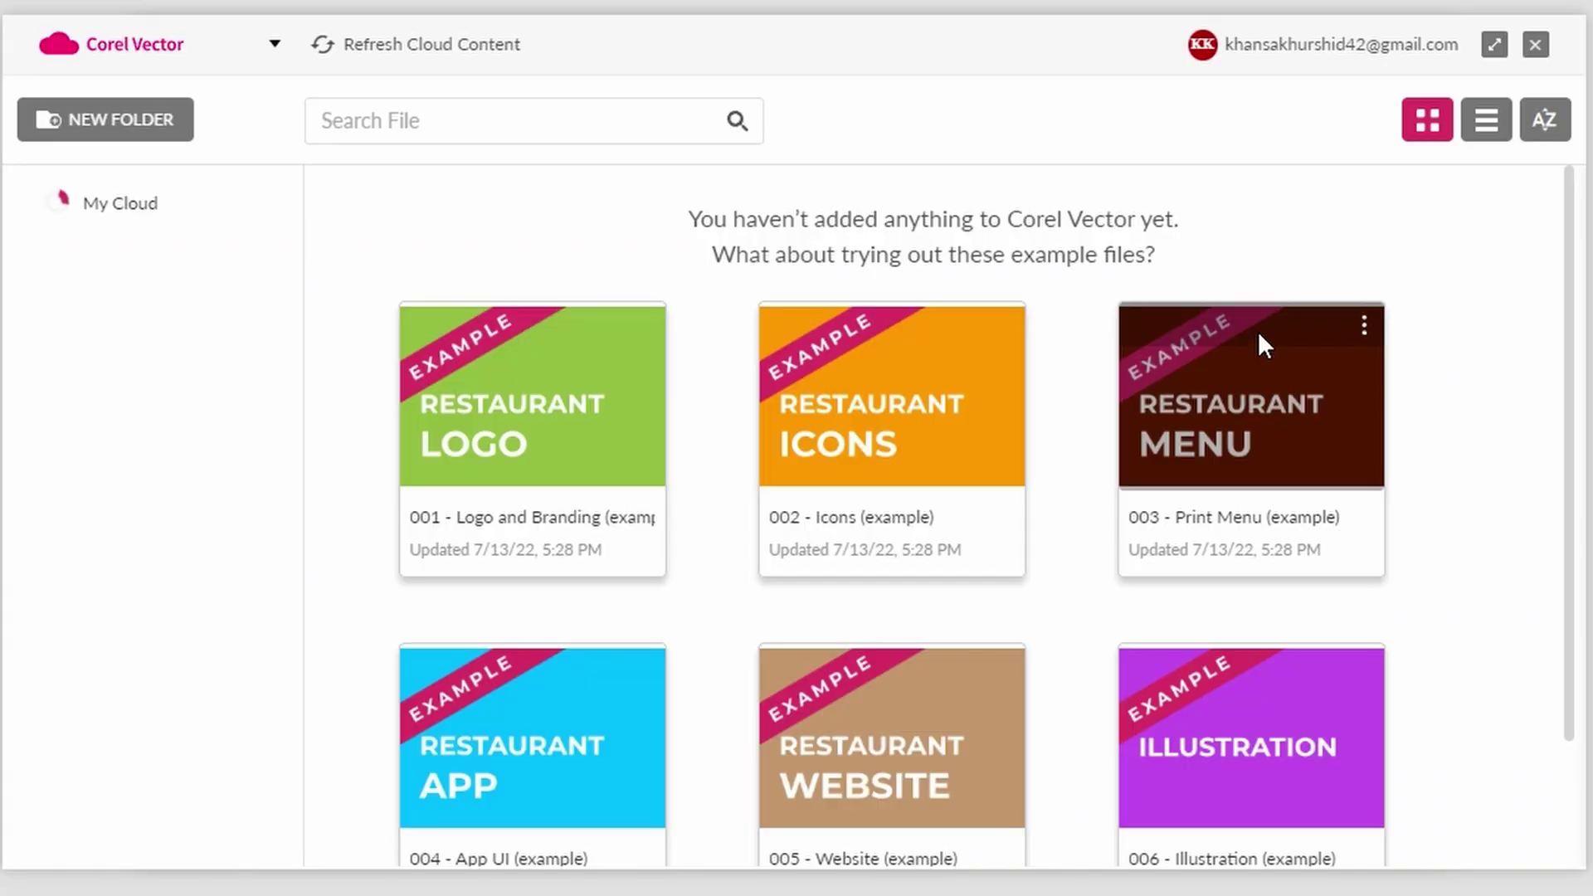
{"action": "scroll", "coordinate": [1278, 390], "scroll_direction": "down", "scroll_amount": 2}
{"action": "scroll", "coordinate": [1314, 464], "scroll_direction": "up", "scroll_amount": 2}
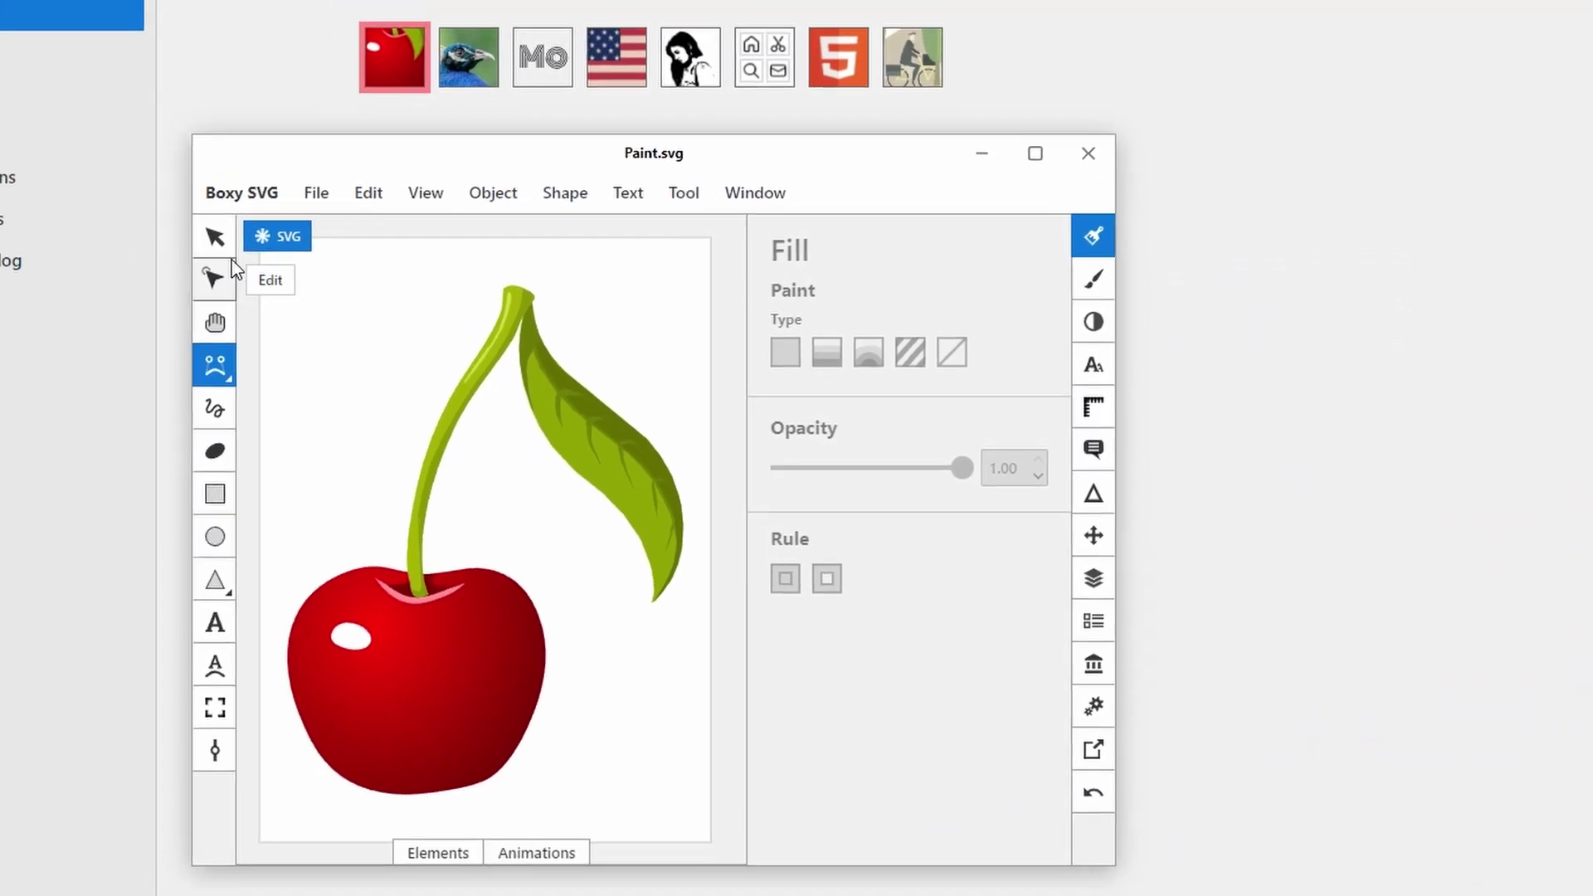
Delete the red cherry body, turn the heart into a symbol, and place two heart instances.
{"action": "left_click", "coordinate": [477, 631]}
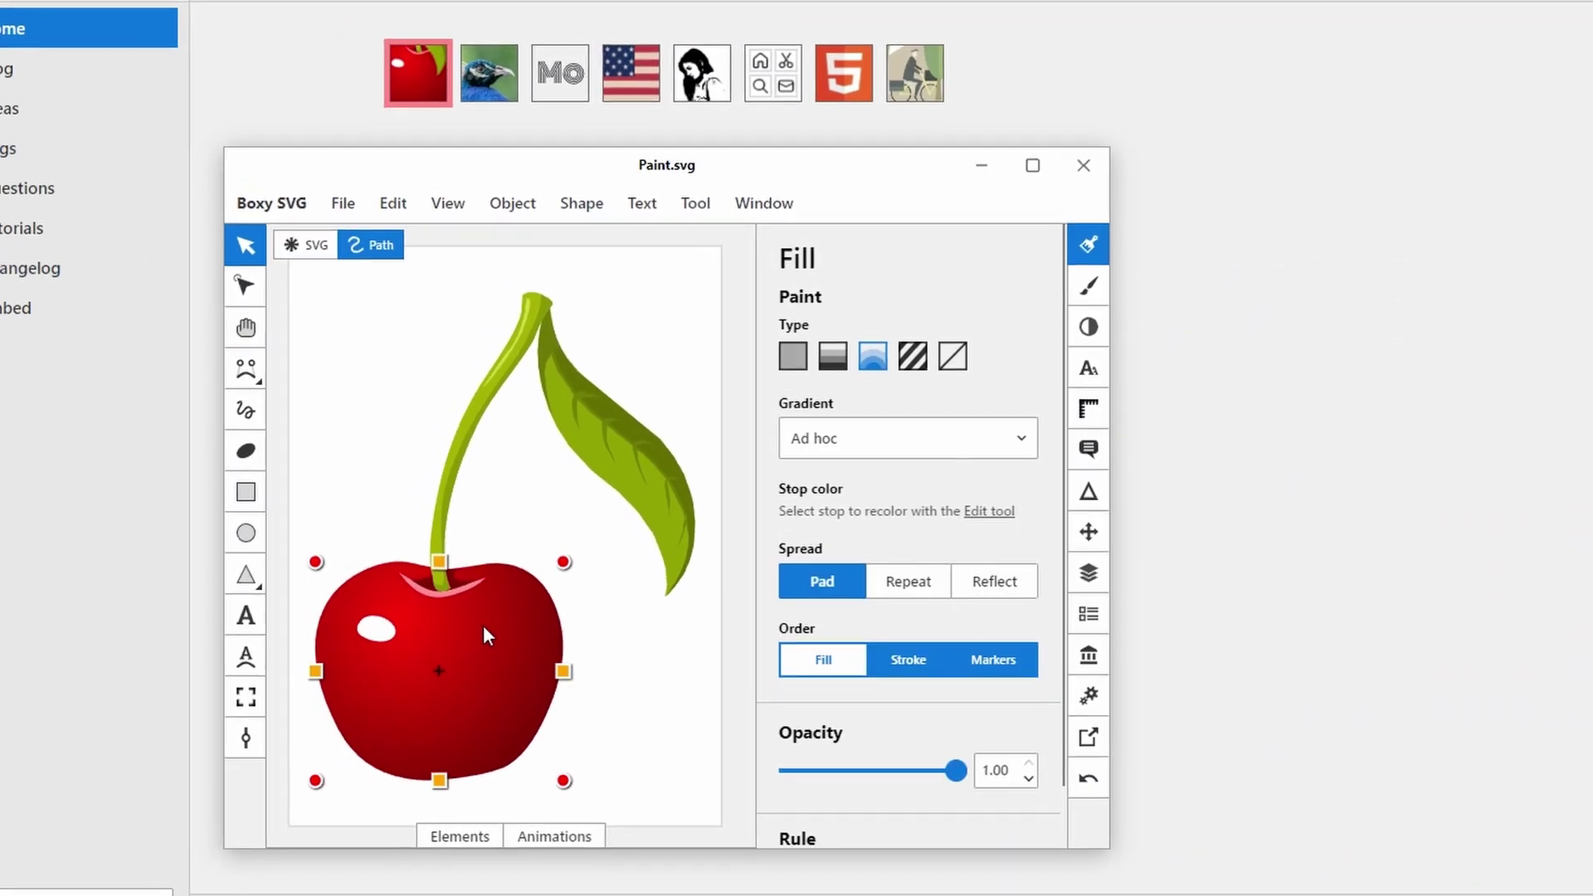
{"action": "key", "text": "Delete"}
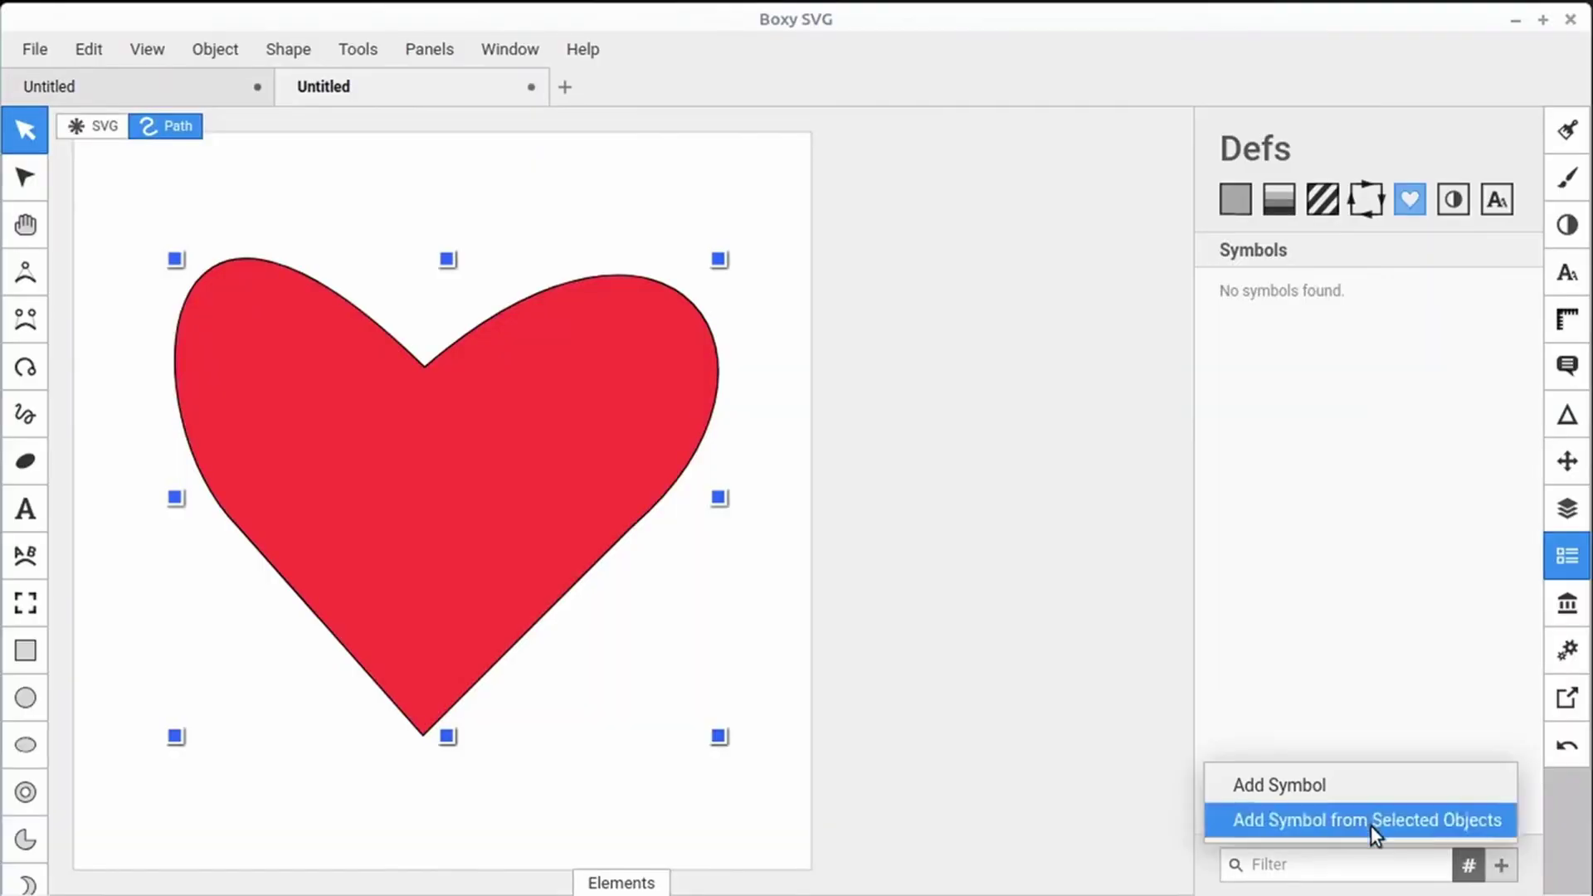
{"action": "left_click", "coordinate": [1373, 825]}
{"action": "left_click", "coordinate": [1312, 287]}
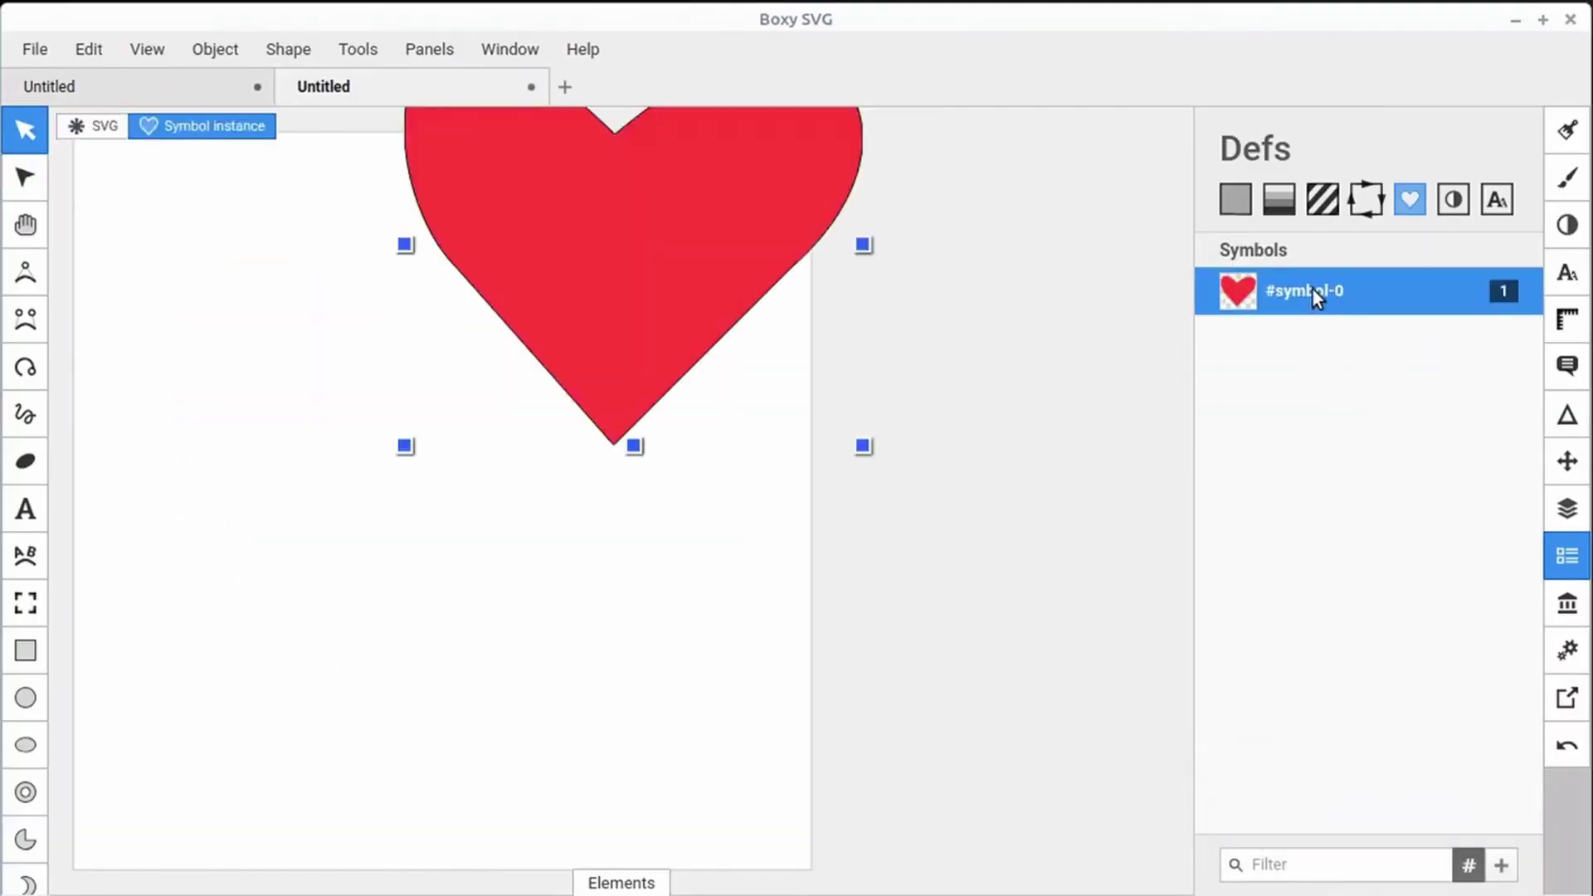
{"action": "left_click_drag", "start_coordinate": [1312, 287], "coordinate": [729, 419]}
Draw a rectangle on the page.
{"action": "left_click", "coordinate": [622, 883]}
{"action": "left_click", "coordinate": [622, 569]}
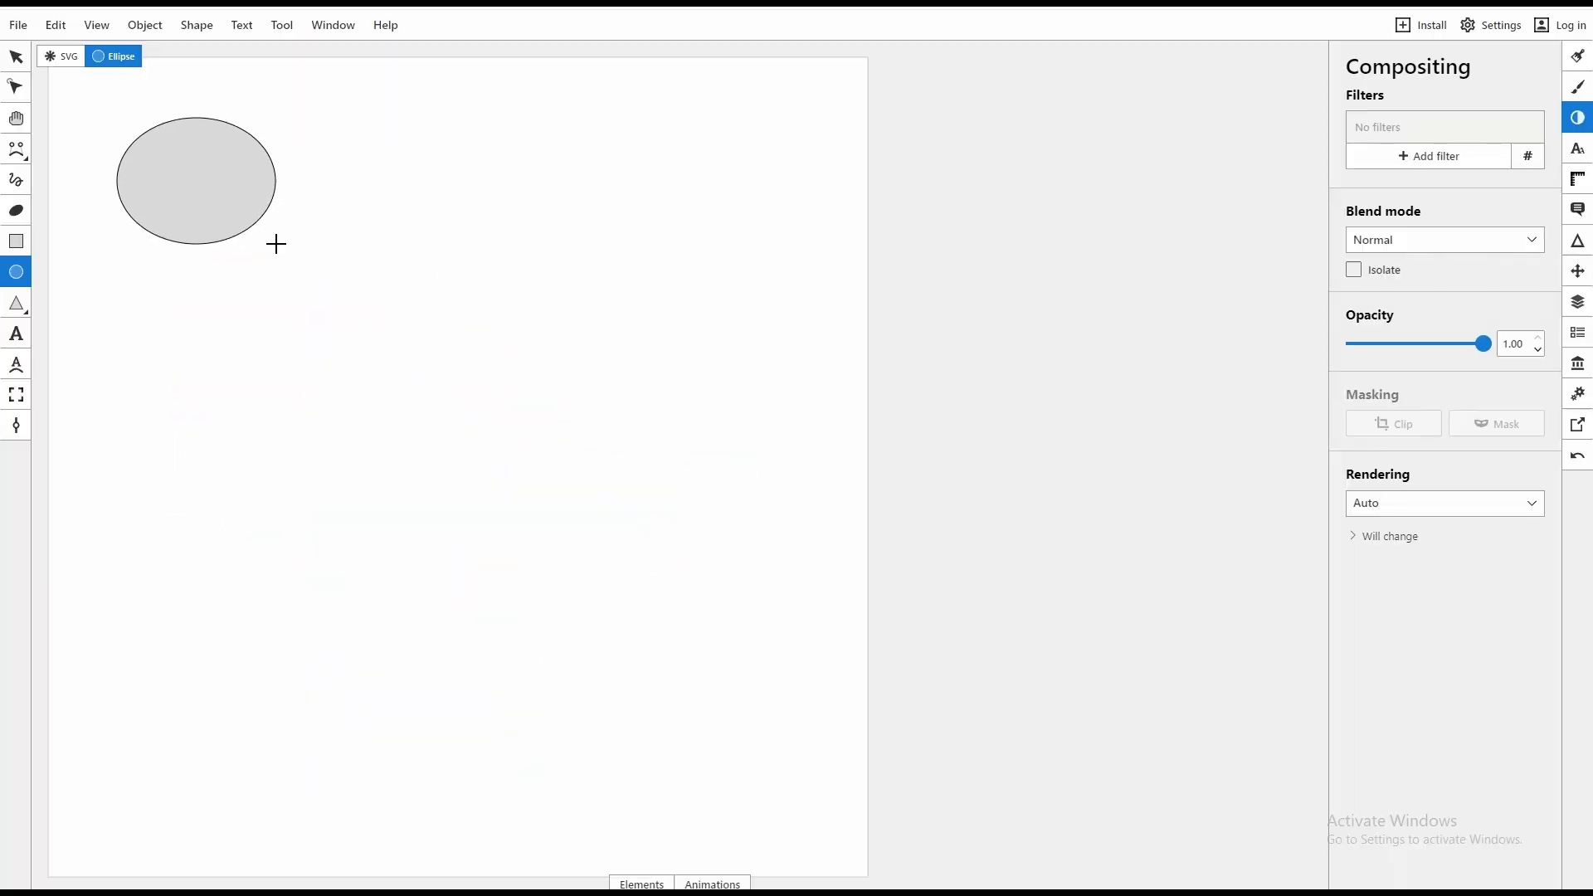
{"action": "left_click_drag", "start_coordinate": [437, 243], "coordinate": [654, 446]}
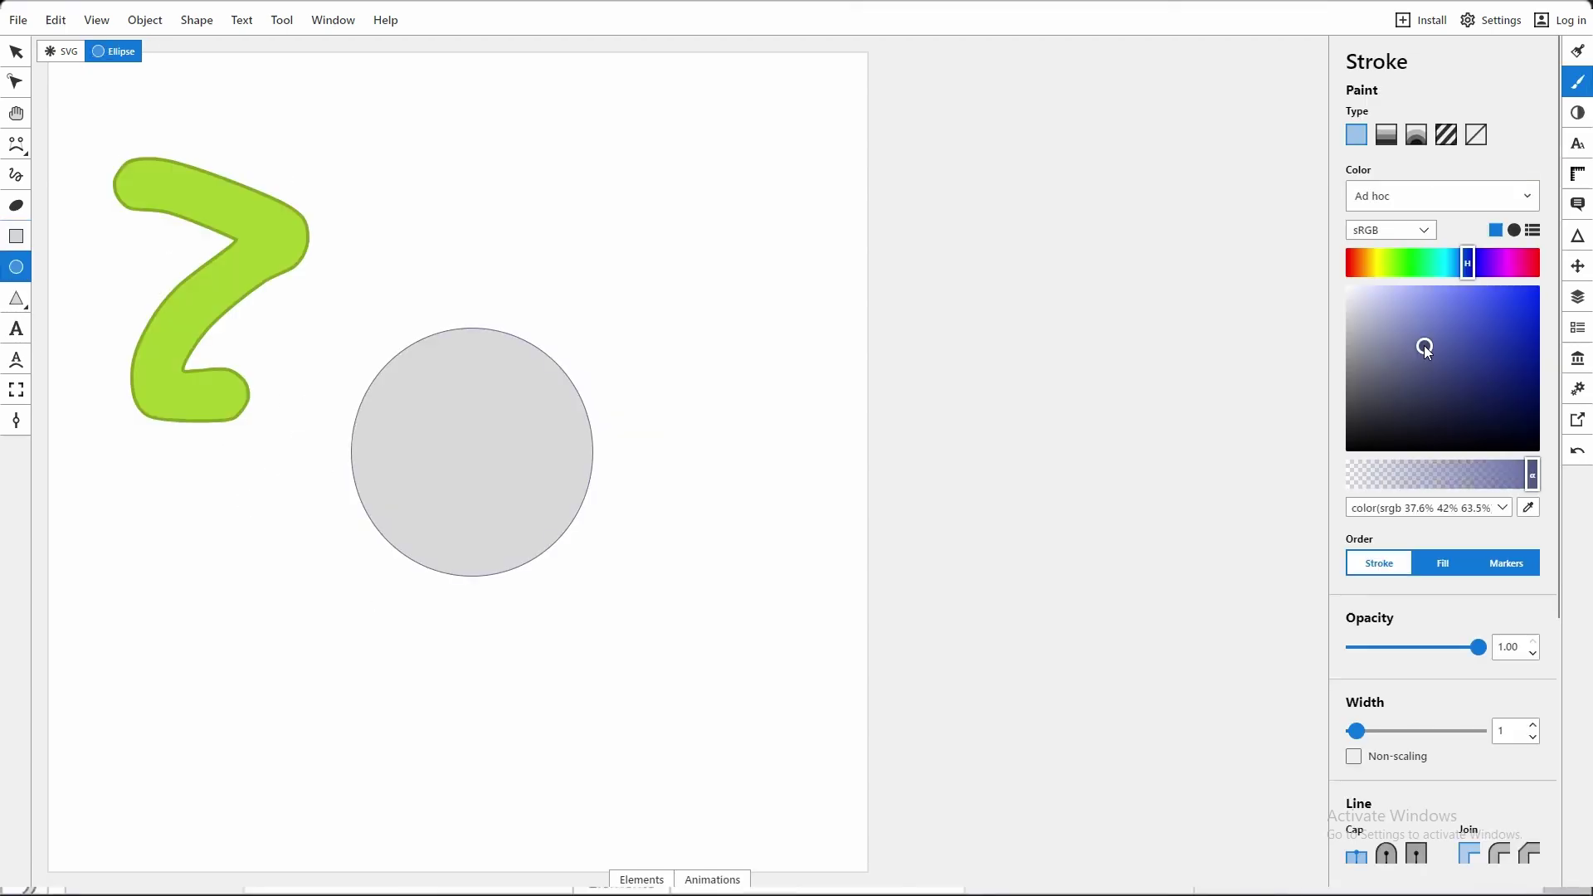
Paint a pink freehand brush stroke, switch the library to fonts, and choose a stroke dash pattern.
{"action": "key", "text": "b"}
{"action": "left_click_drag", "start_coordinate": [426, 157], "coordinate": [736, 543]}
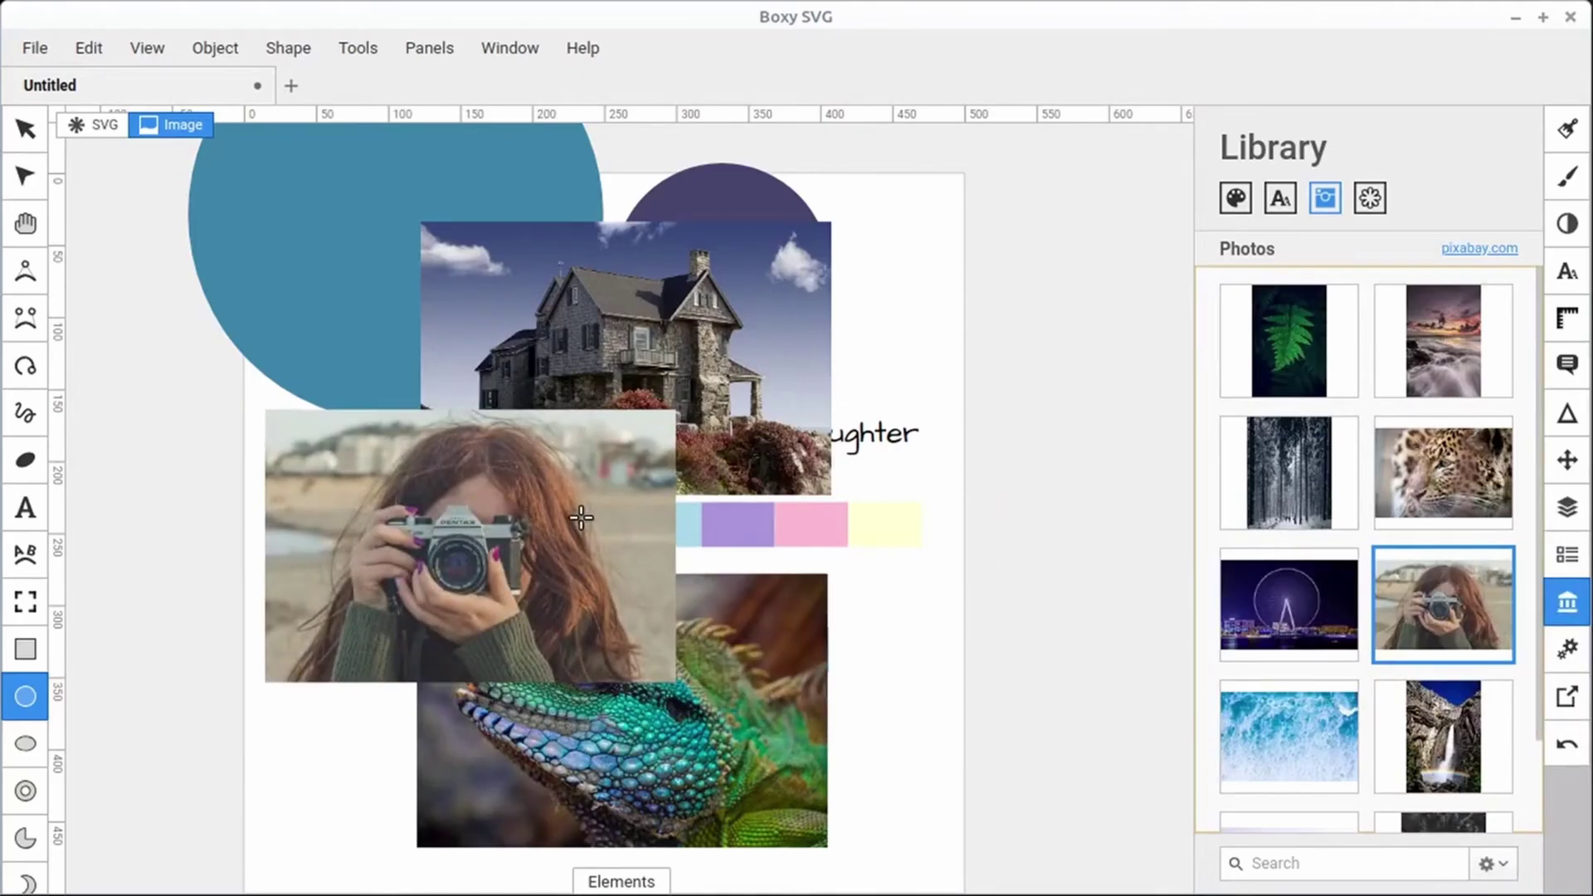
{"action": "left_click", "coordinate": [1280, 197]}
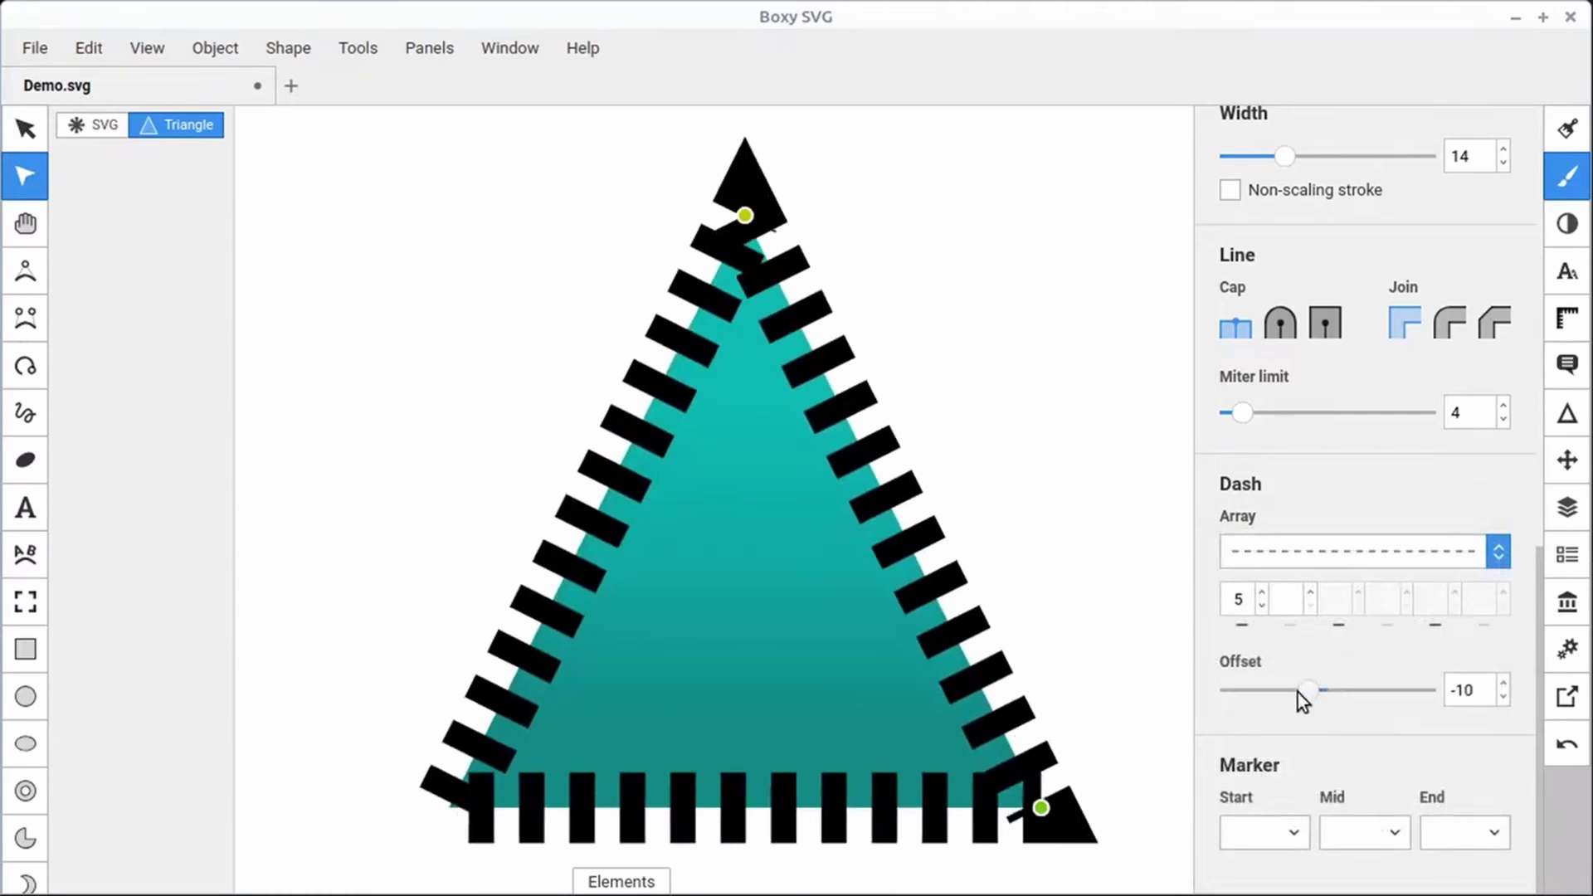
{"action": "left_click", "coordinate": [1351, 551]}
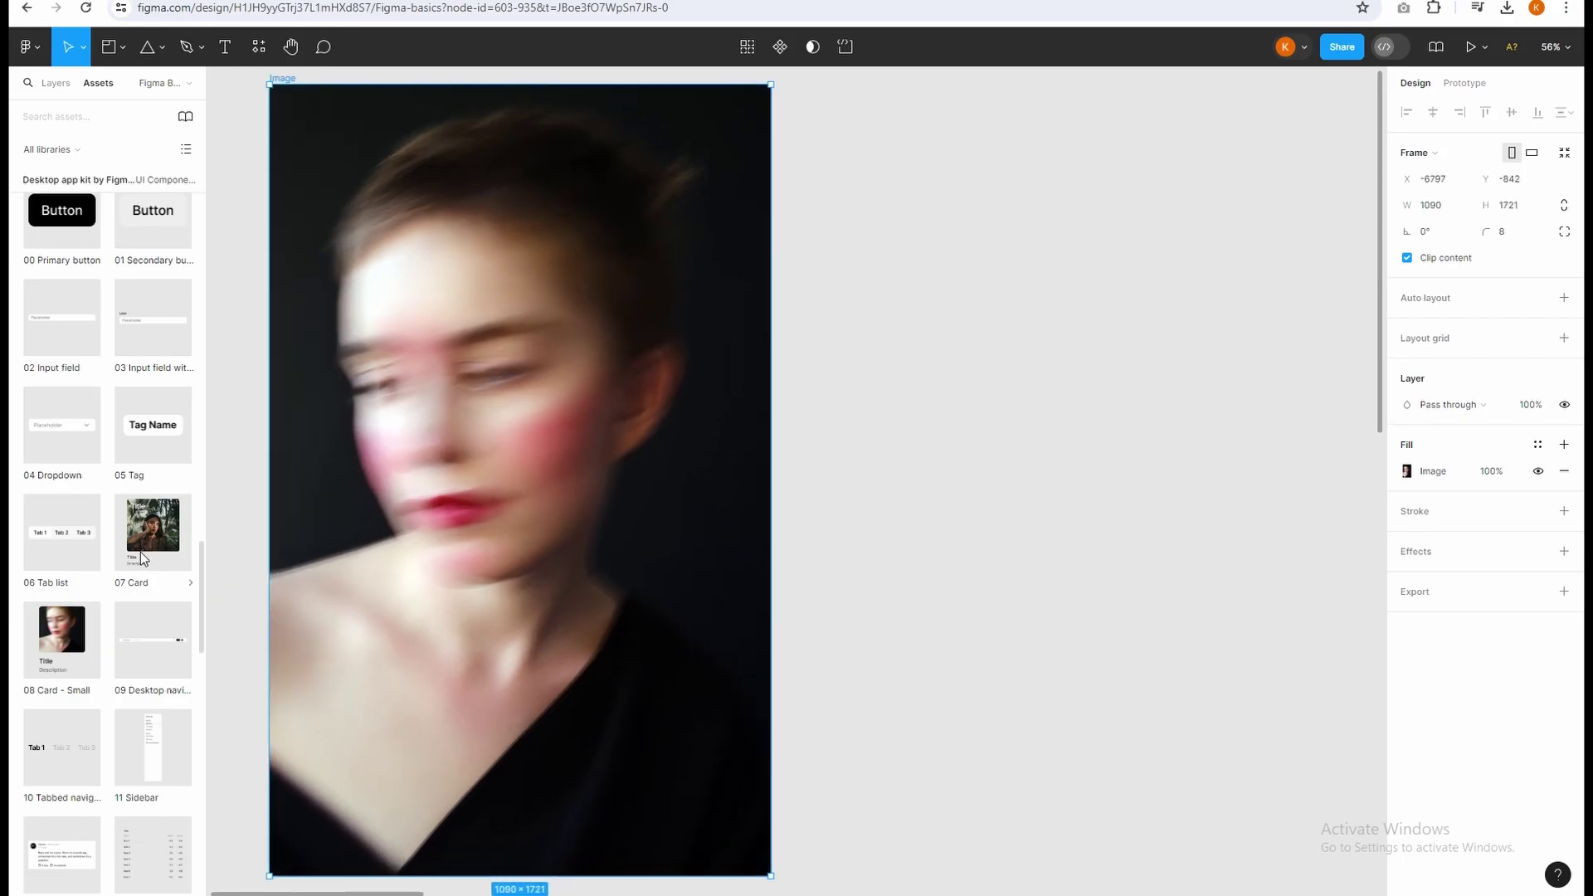
Place the 07 Card asset atop the image, load a new frame picture, and move the project card.
{"action": "left_click_drag", "start_coordinate": [141, 558], "coordinate": [1210, 658]}
{"action": "left_click_drag", "start_coordinate": [1092, 512], "coordinate": [846, 190]}
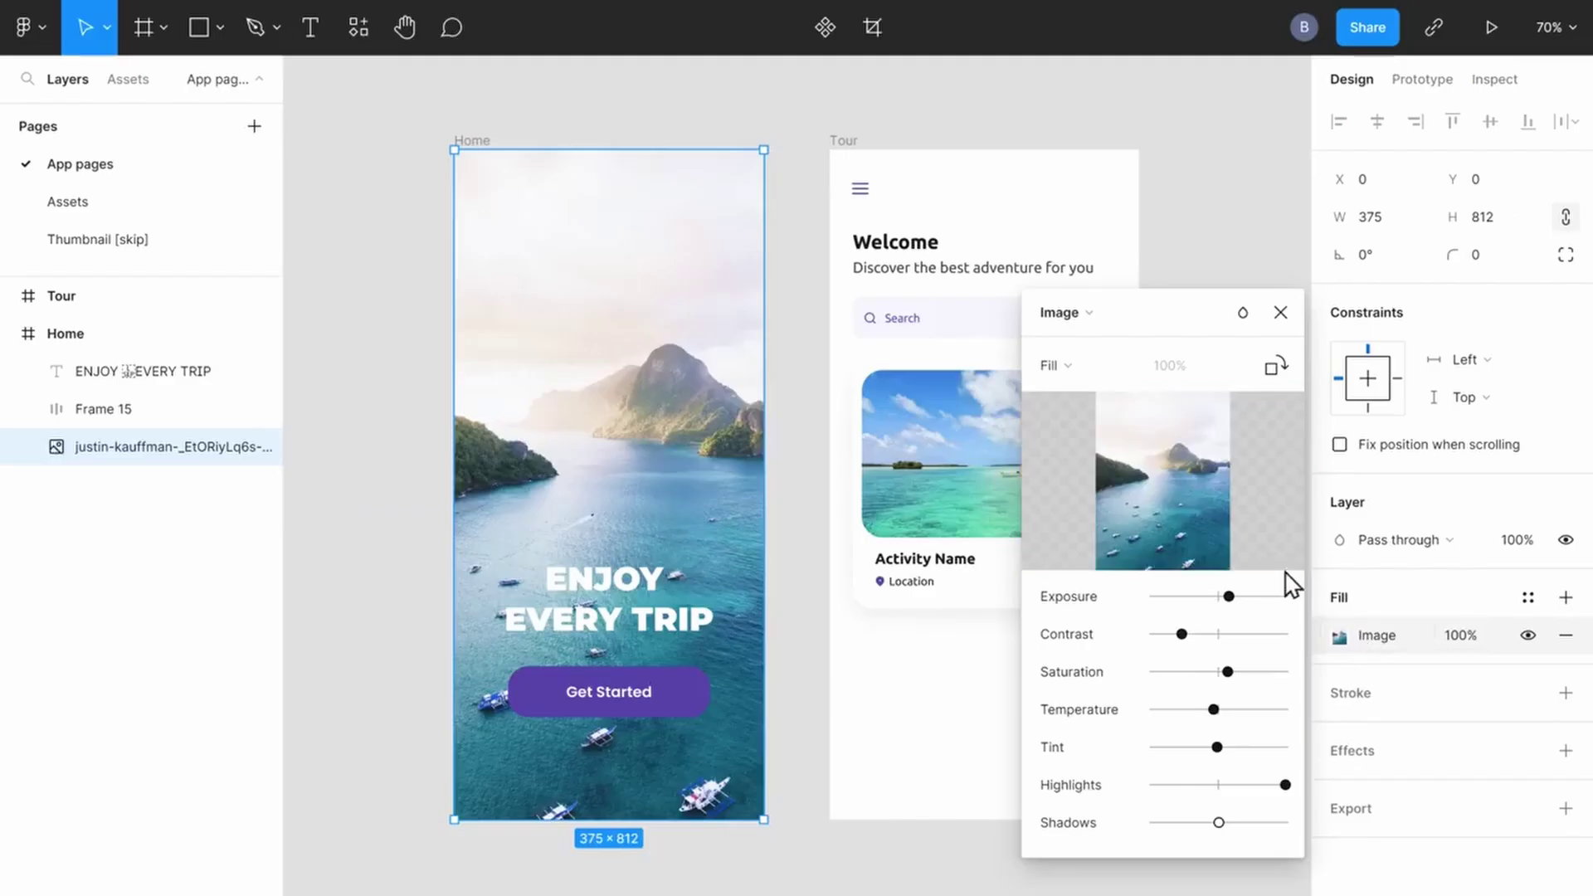
{"action": "left_click", "coordinate": [1166, 480]}
{"action": "double_click", "coordinate": [415, 356]}
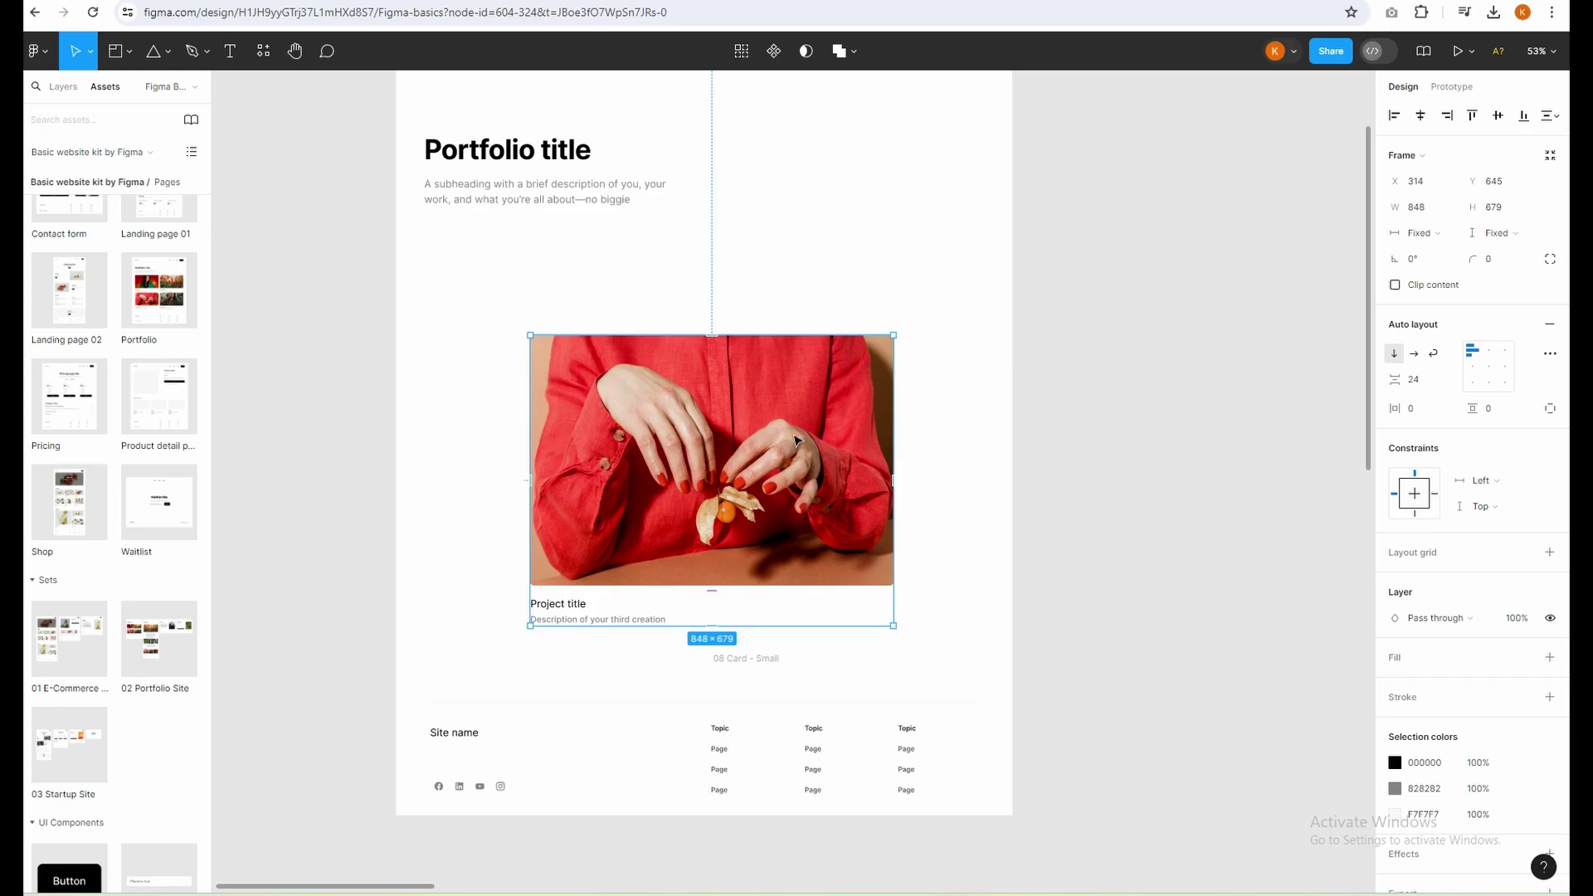
{"action": "left_click_drag", "start_coordinate": [794, 439], "coordinate": [664, 313]}
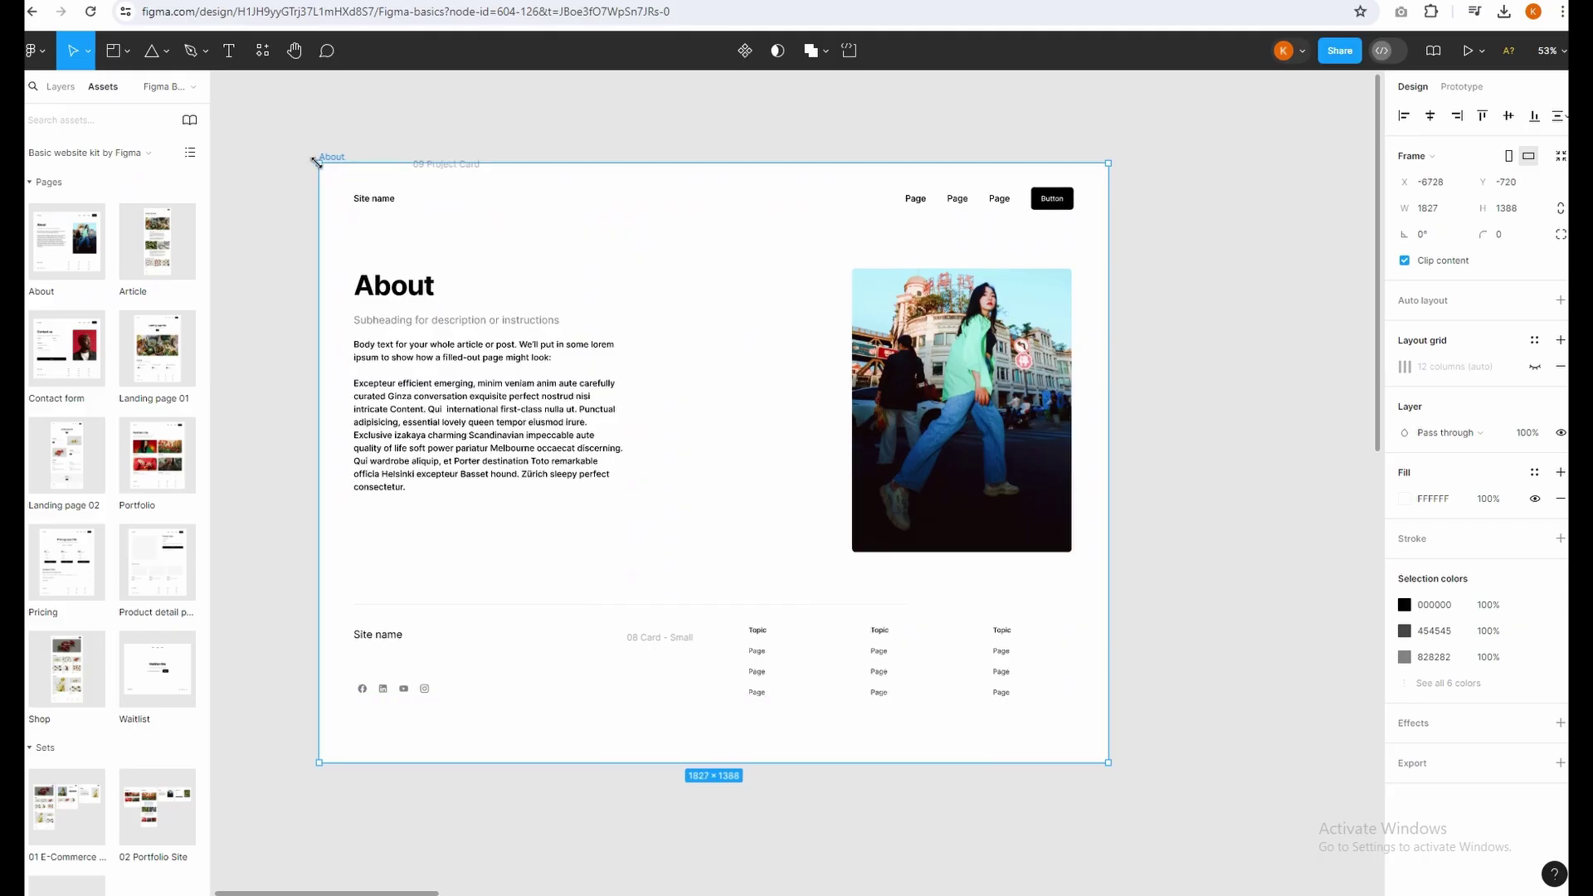
Undo the About frame changes, resize the Editor frame, and open the Accessibility resources page.
{"action": "key", "text": "ctrl+z"}
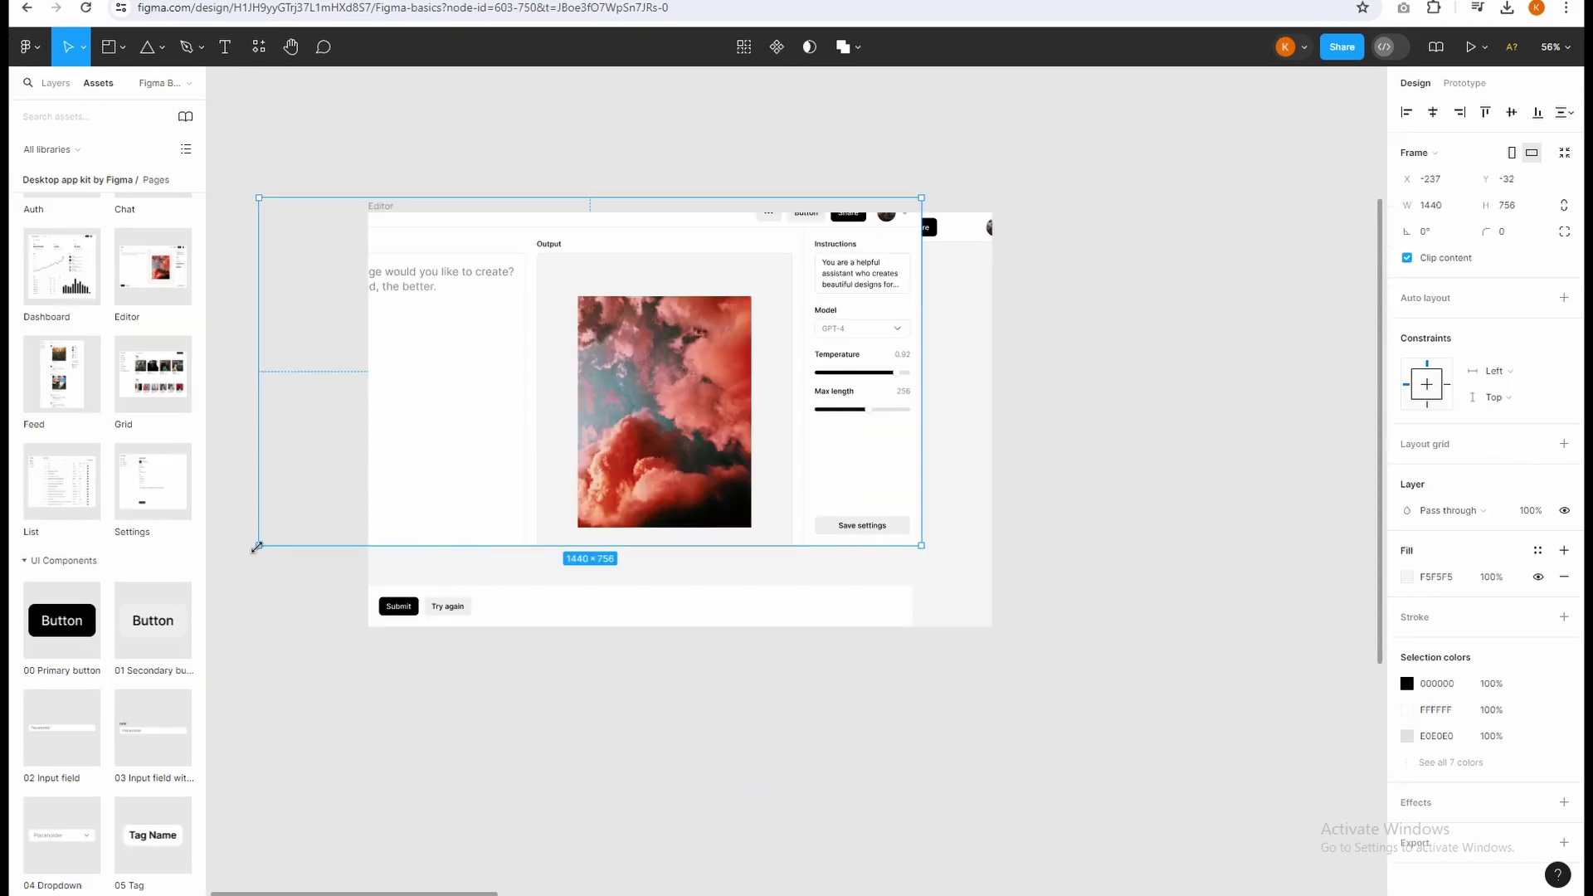
{"action": "left_click_drag", "start_coordinate": [257, 548], "coordinate": [310, 534]}
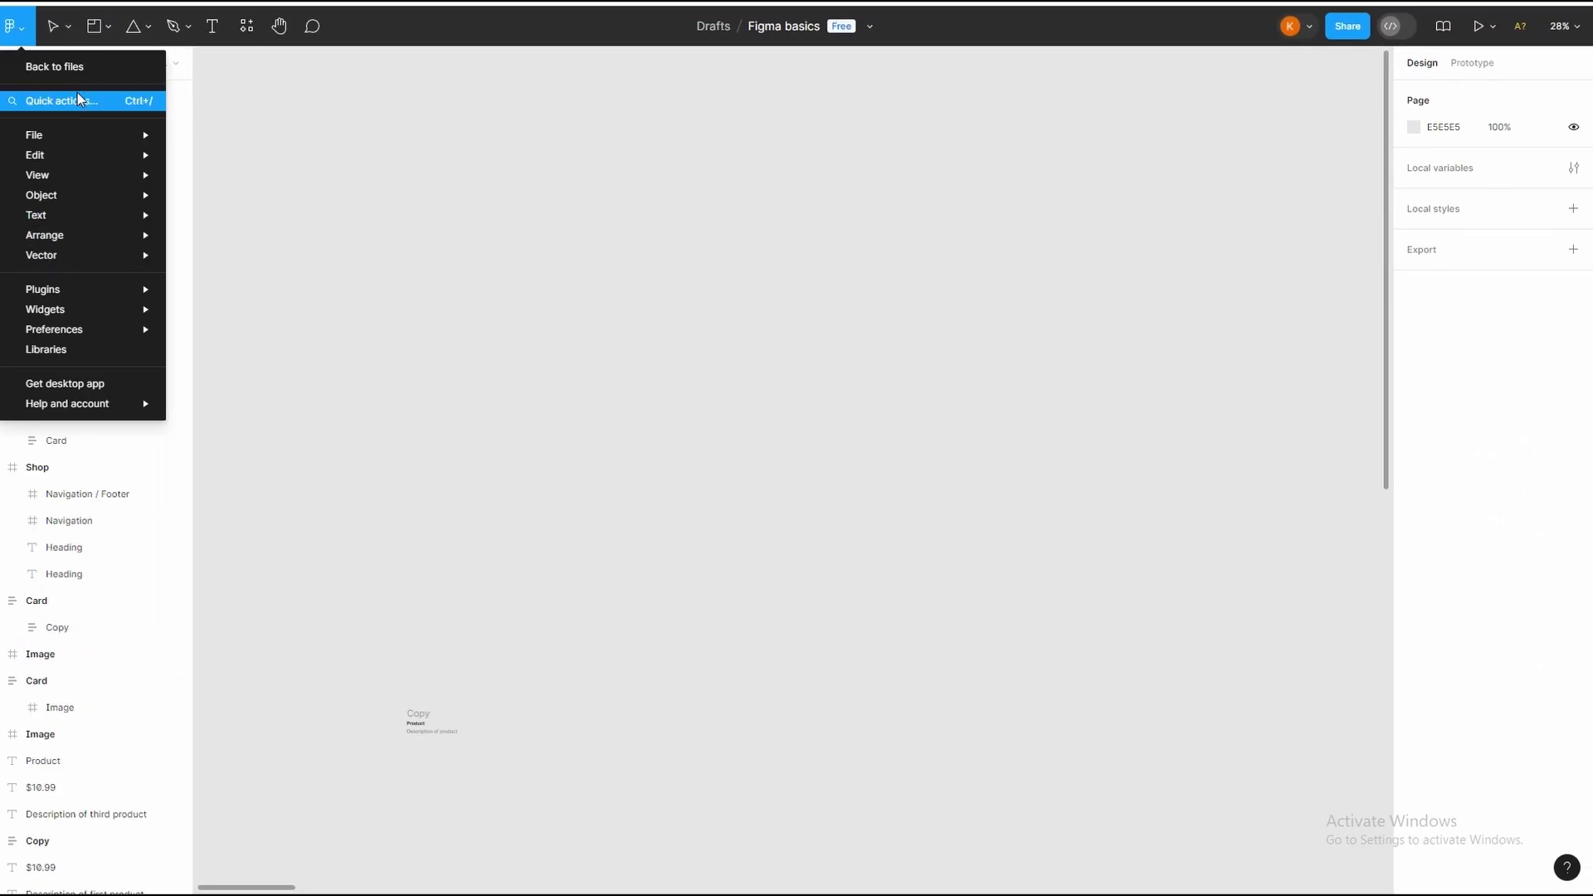
{"action": "key", "text": "Escape"}
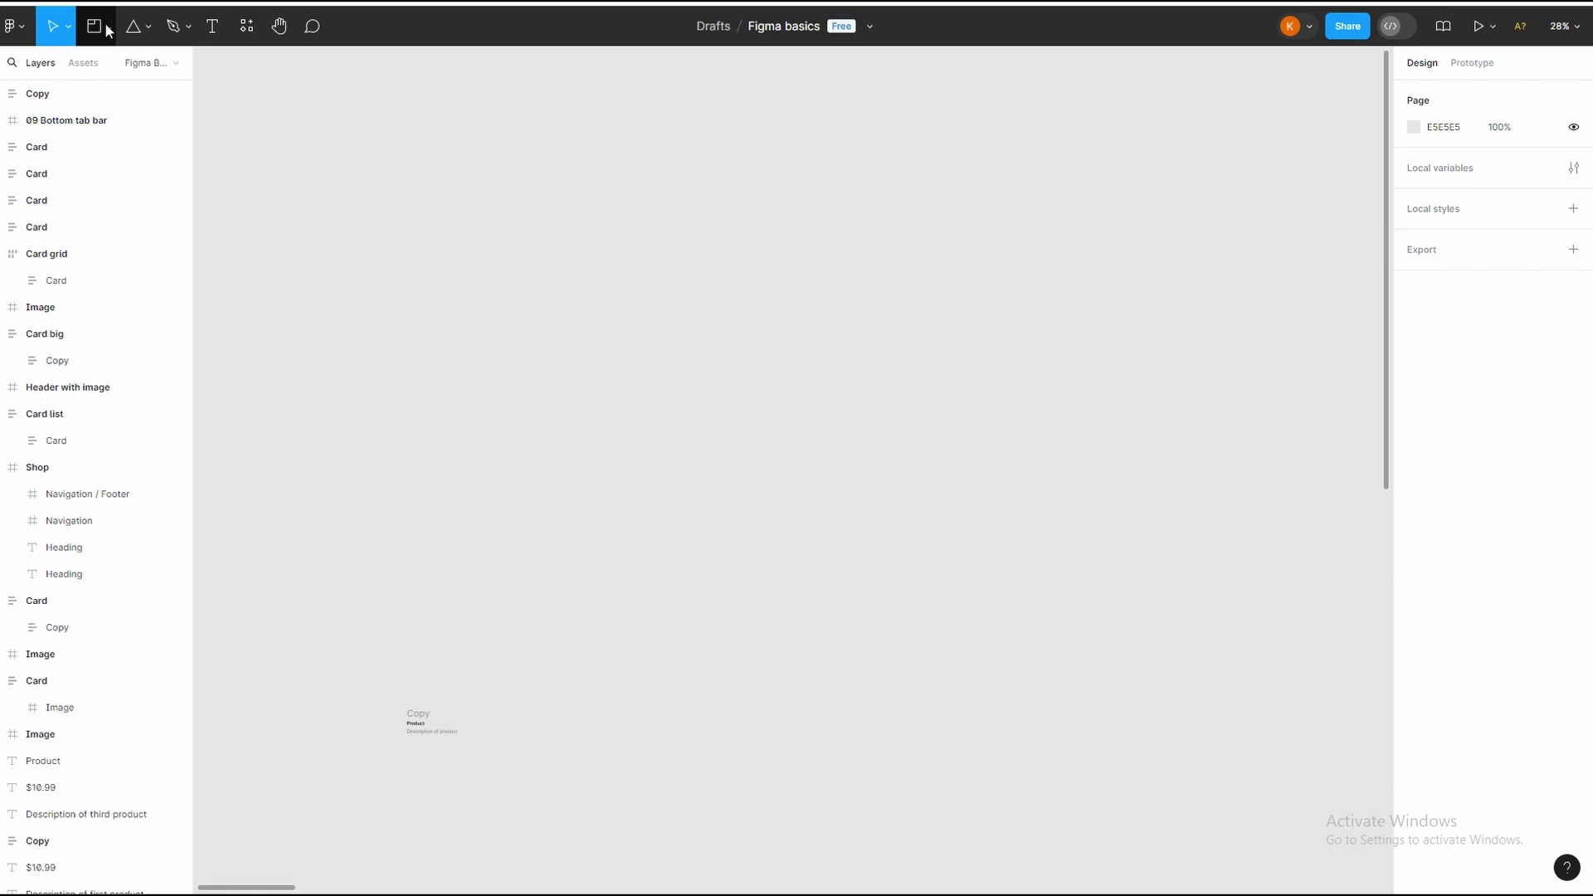
{"action": "left_click", "coordinate": [239, 29]}
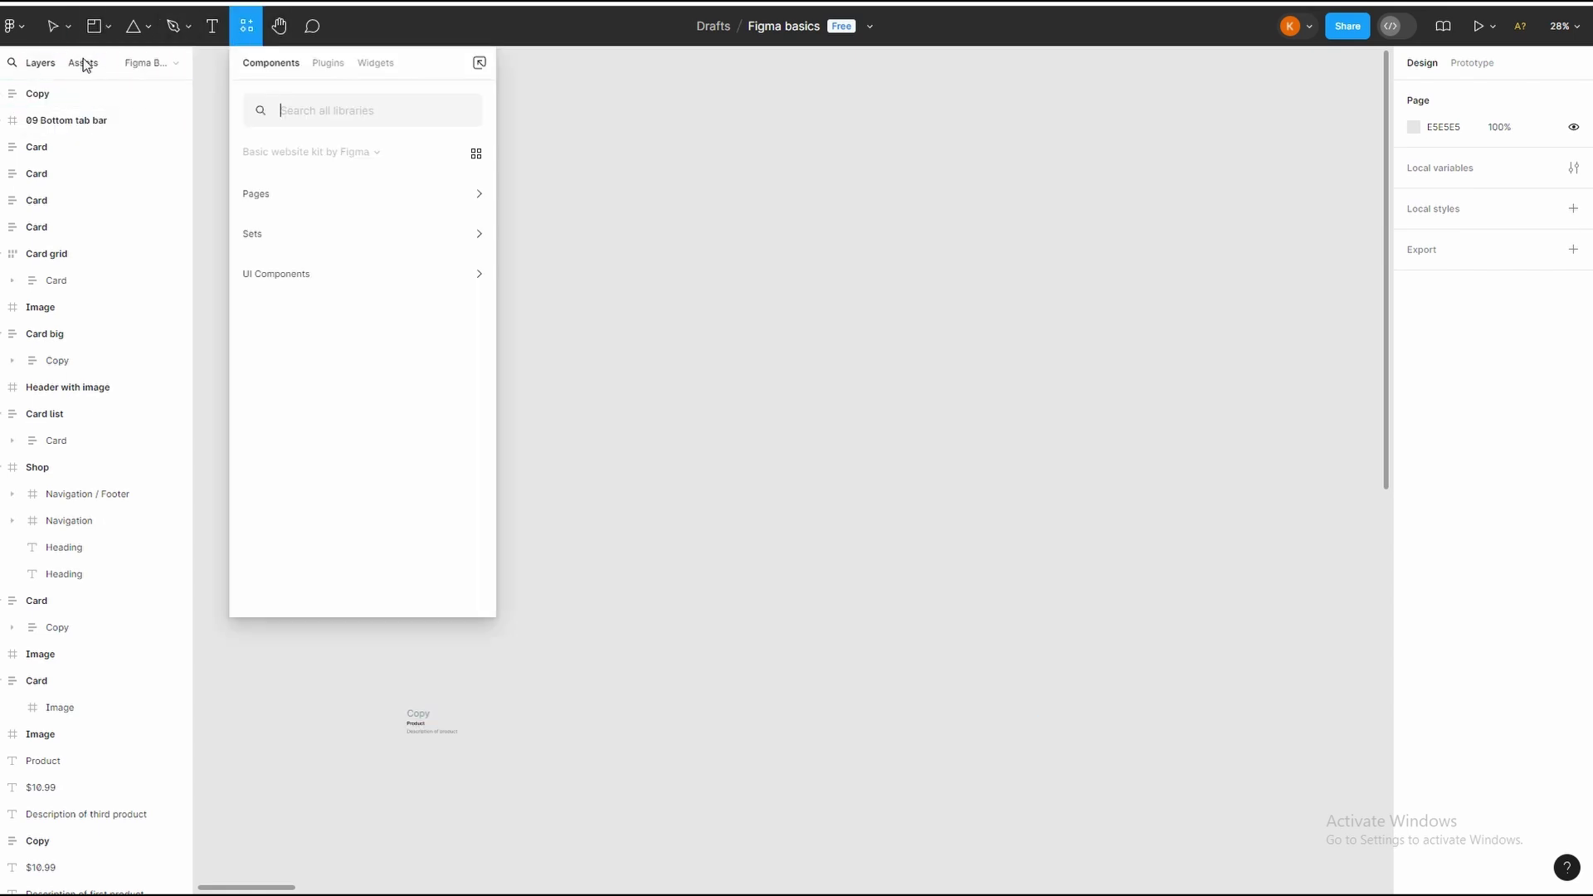
{"action": "key", "text": "Escape"}
{"action": "scroll", "coordinate": [107, 452], "scroll_direction": "down", "scroll_amount": 8}
{"action": "scroll", "coordinate": [107, 452], "scroll_direction": "up", "scroll_amount": 4}
{"action": "left_click", "coordinate": [248, 28]}
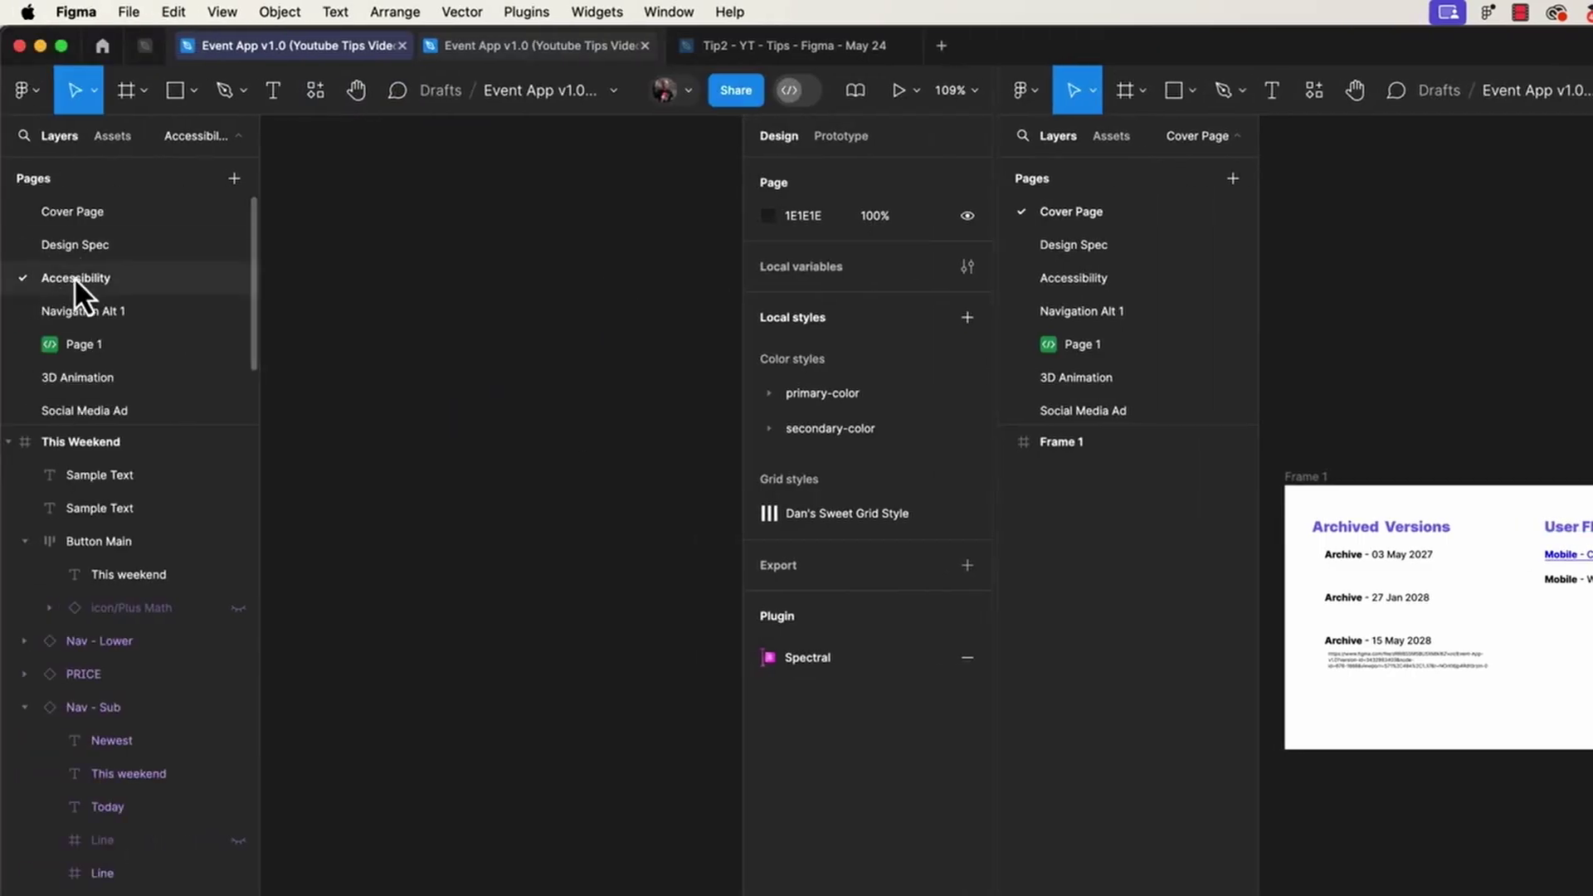
{"action": "left_click", "coordinate": [74, 277]}
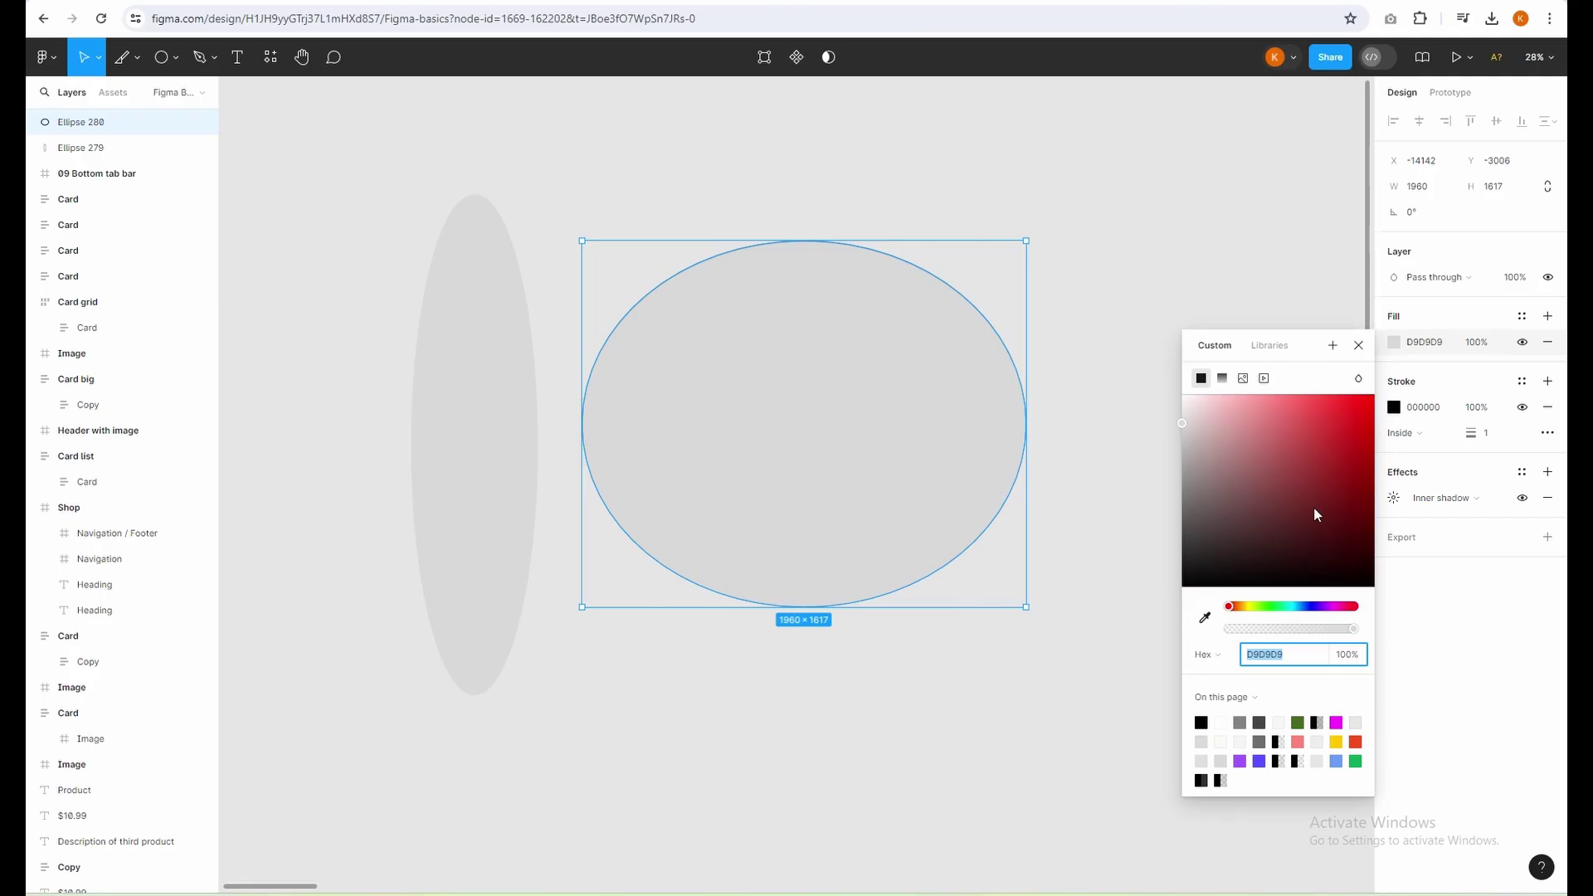
Fill the large ellipse deep purple and shift Ellipse 279's fill hue toward green.
{"action": "left_click", "coordinate": [1312, 495]}
{"action": "left_click", "coordinate": [474, 444]}
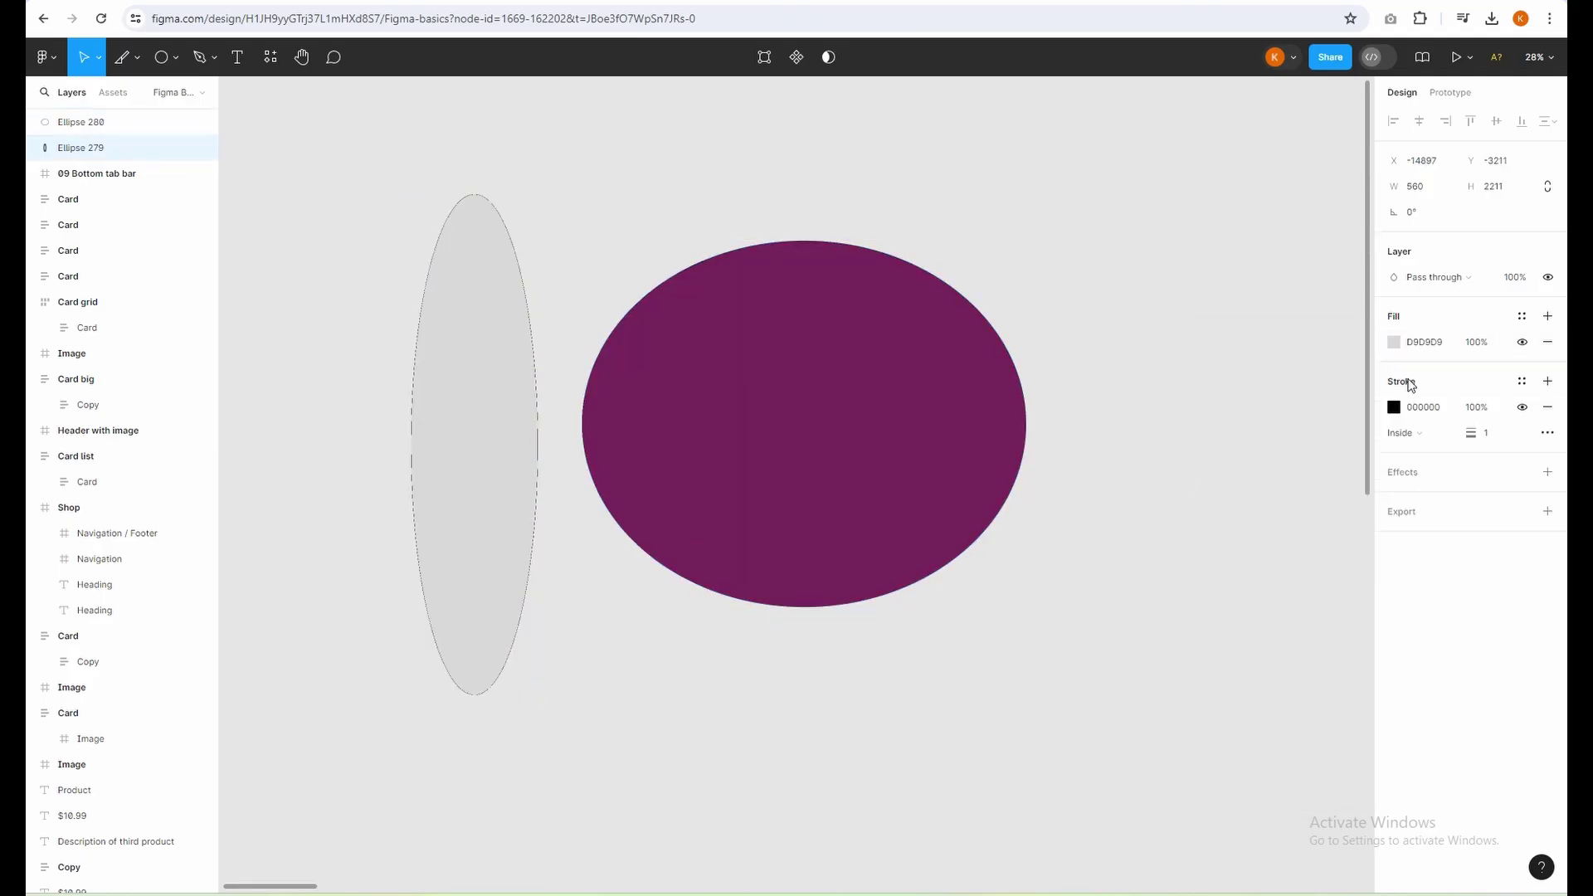
{"action": "left_click", "coordinate": [1394, 342]}
{"action": "left_click", "coordinate": [1275, 607]}
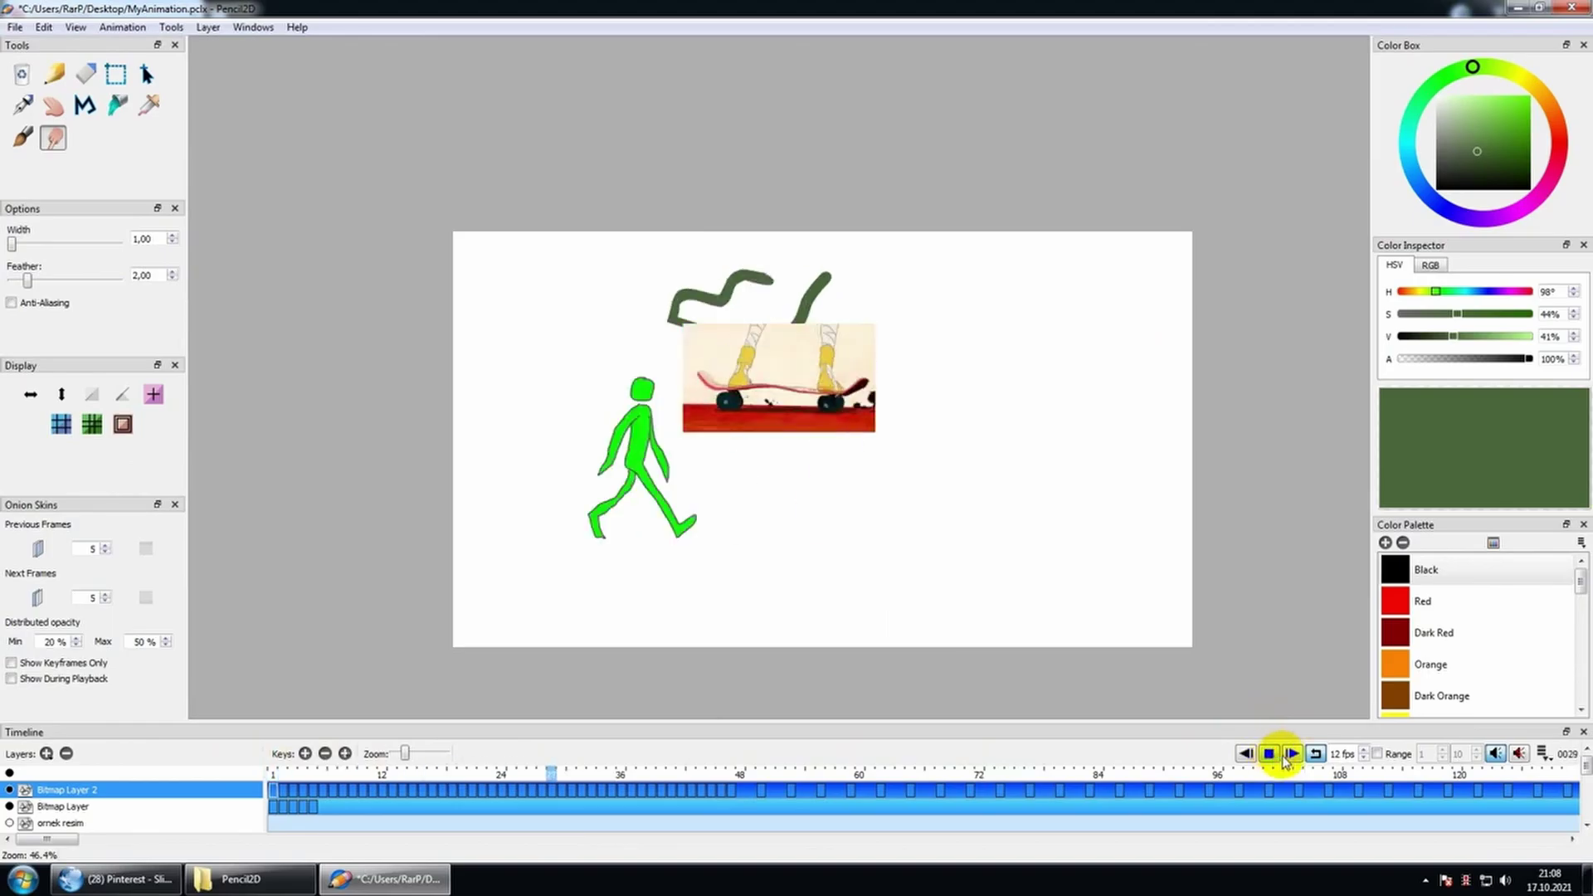
Scroll up and back down over the Pencil2D animation of the green walking figure.
{"action": "scroll", "coordinate": [1004, 540], "scroll_direction": "up", "scroll_amount": 3}
{"action": "scroll", "coordinate": [917, 434], "scroll_direction": "down", "scroll_amount": 2}
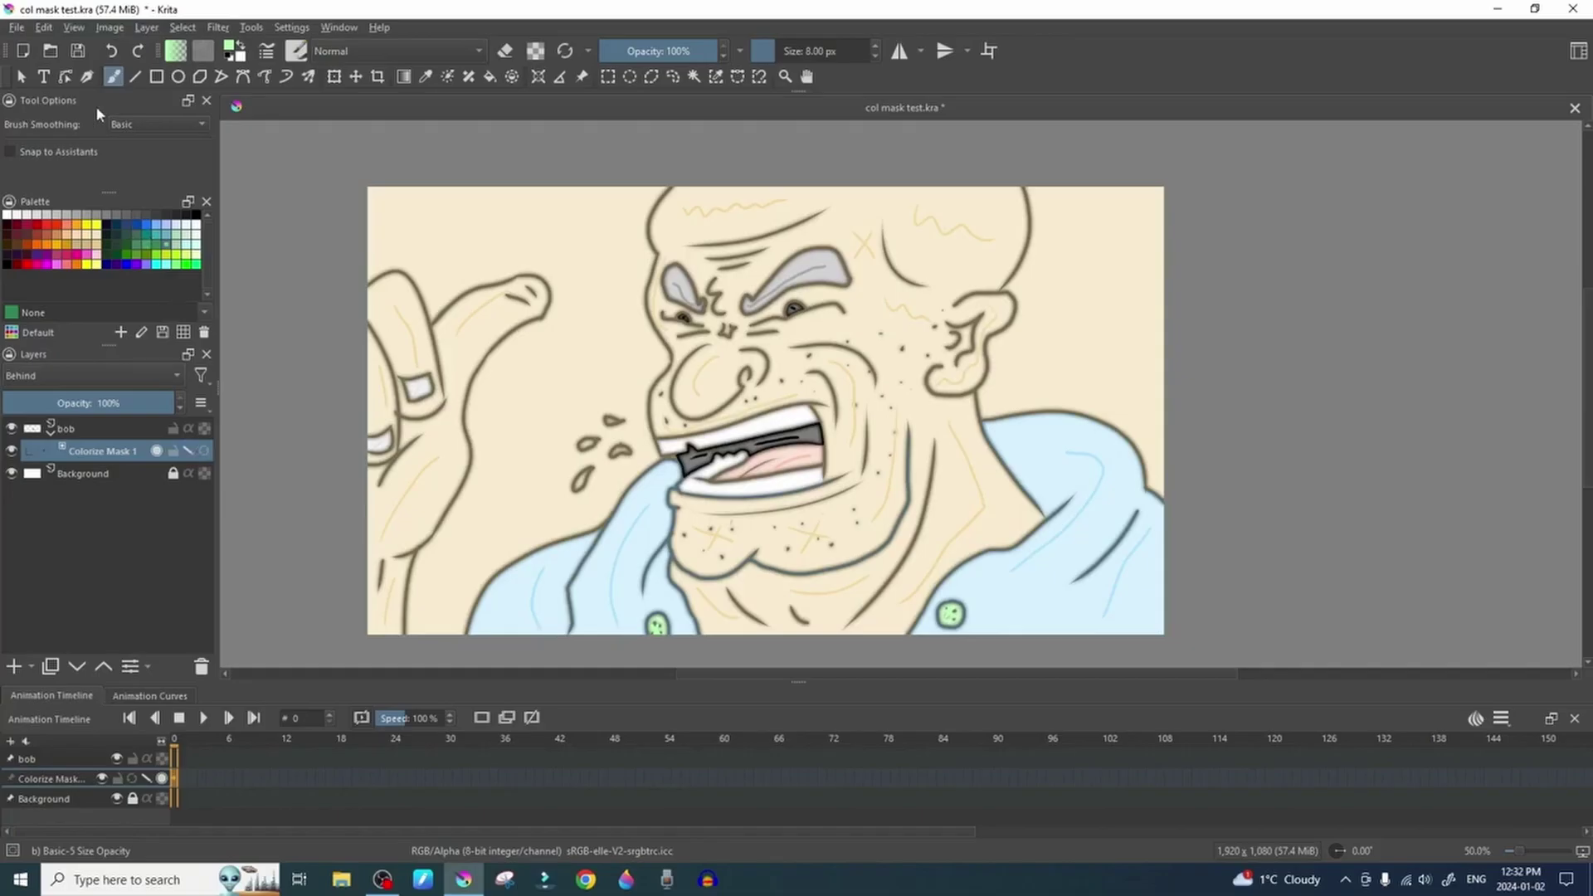
Swap the left docked panel, stretch the pink vector shape rightward, and show Wrap Around Mode Direction options.
{"action": "left_click", "coordinate": [291, 27]}
{"action": "left_click", "coordinate": [548, 751]}
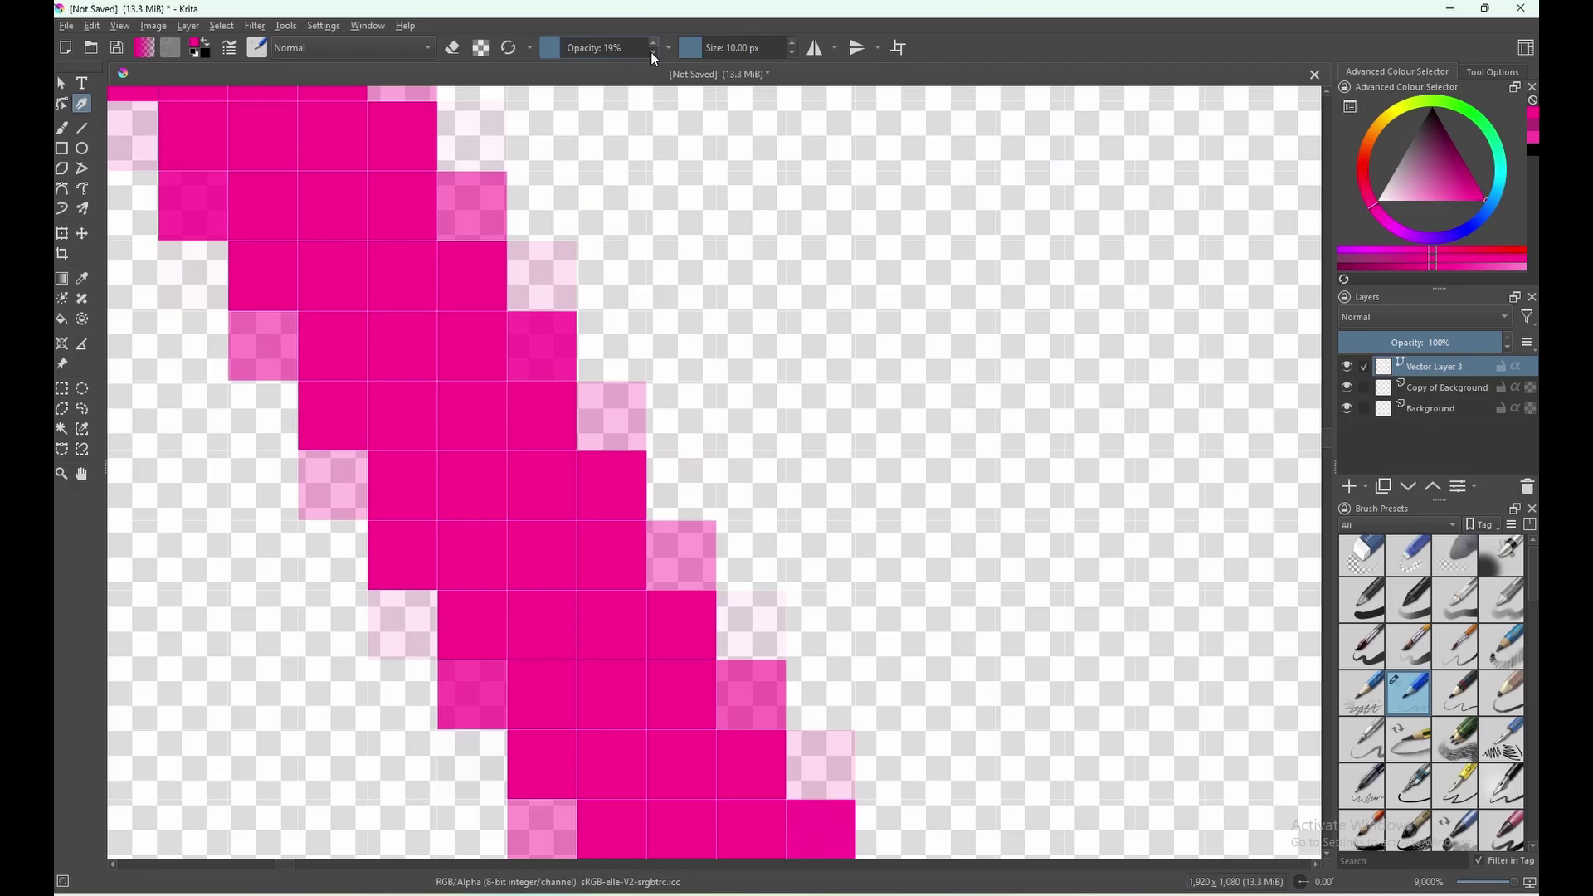
{"action": "left_click_drag", "start_coordinate": [548, 235], "coordinate": [1183, 157]}
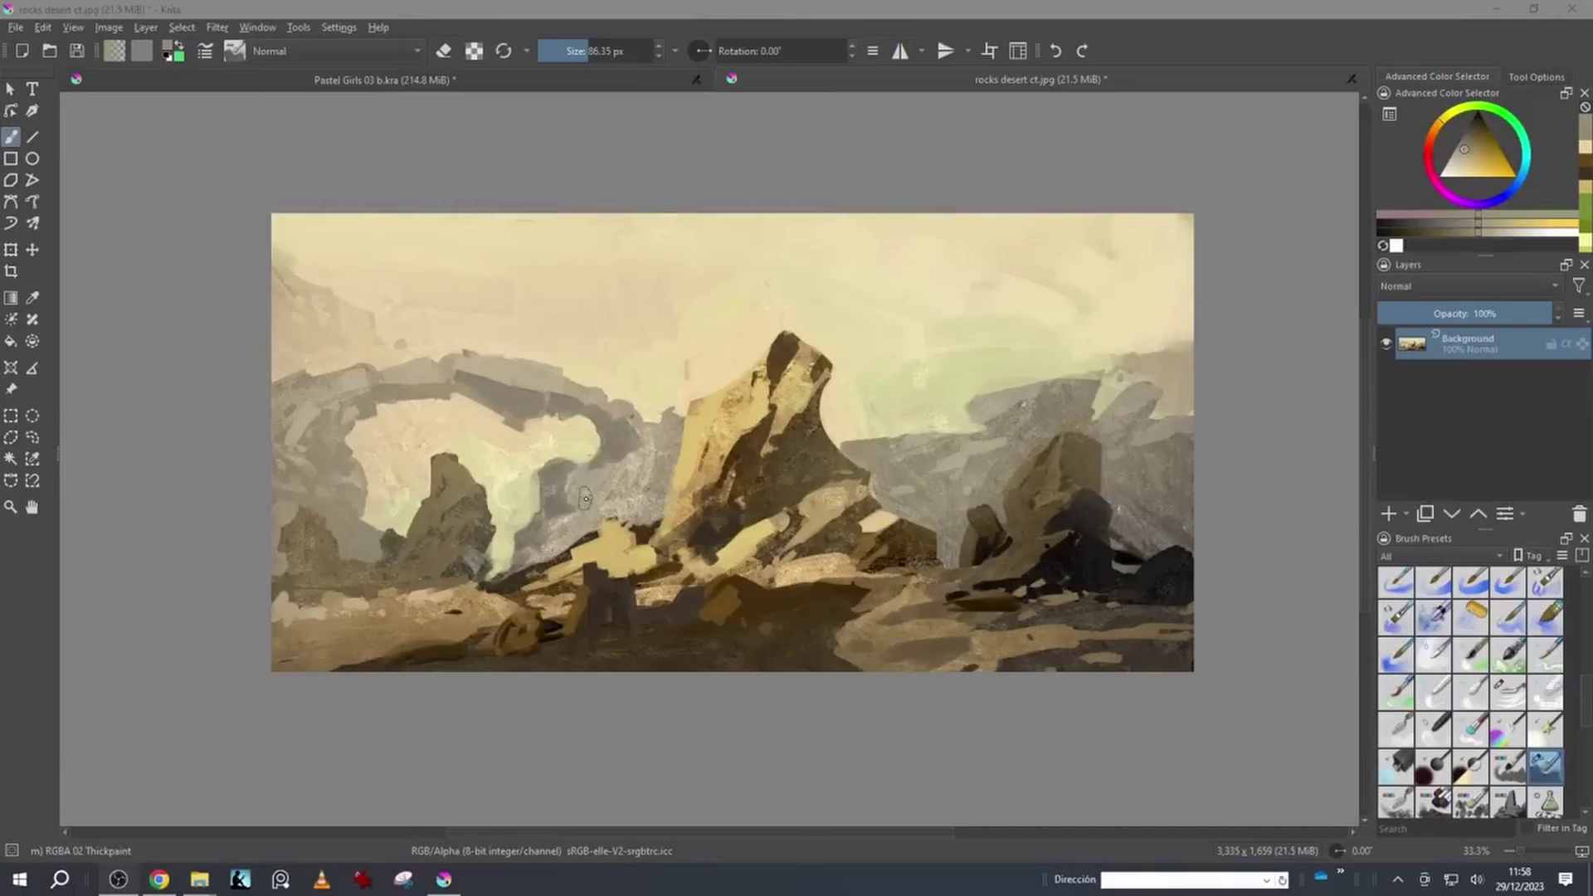
{"action": "left_click", "coordinate": [73, 28]}
{"action": "mouse_move", "coordinate": [152, 125]}
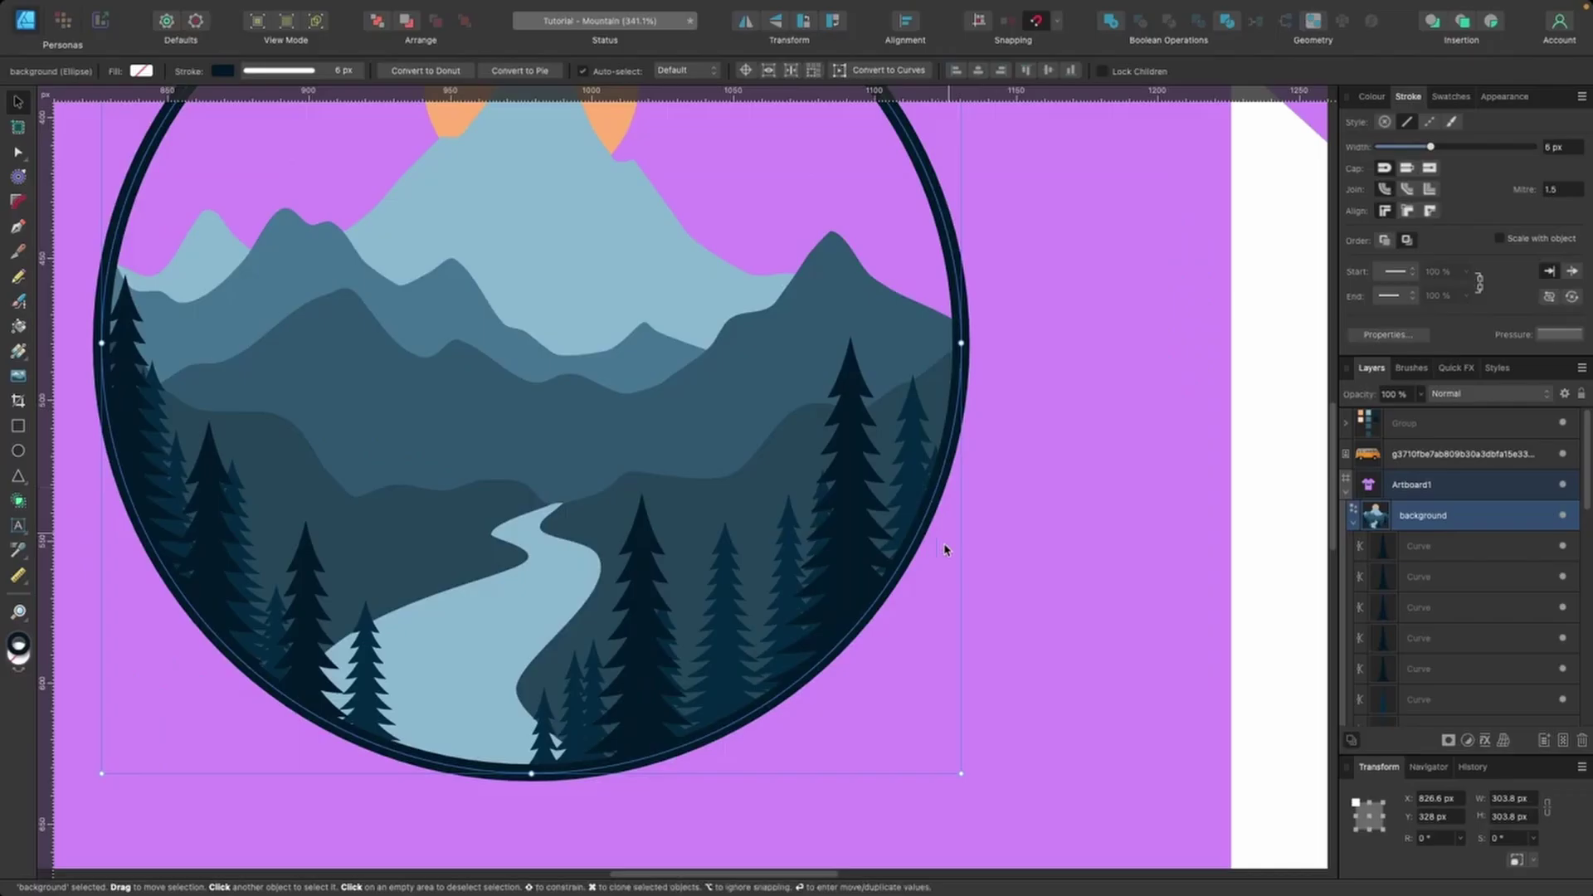
Scroll up on the Affinity Designer product page among the typography and output features.
{"action": "scroll", "coordinate": [843, 349], "scroll_direction": "up", "scroll_amount": 10}
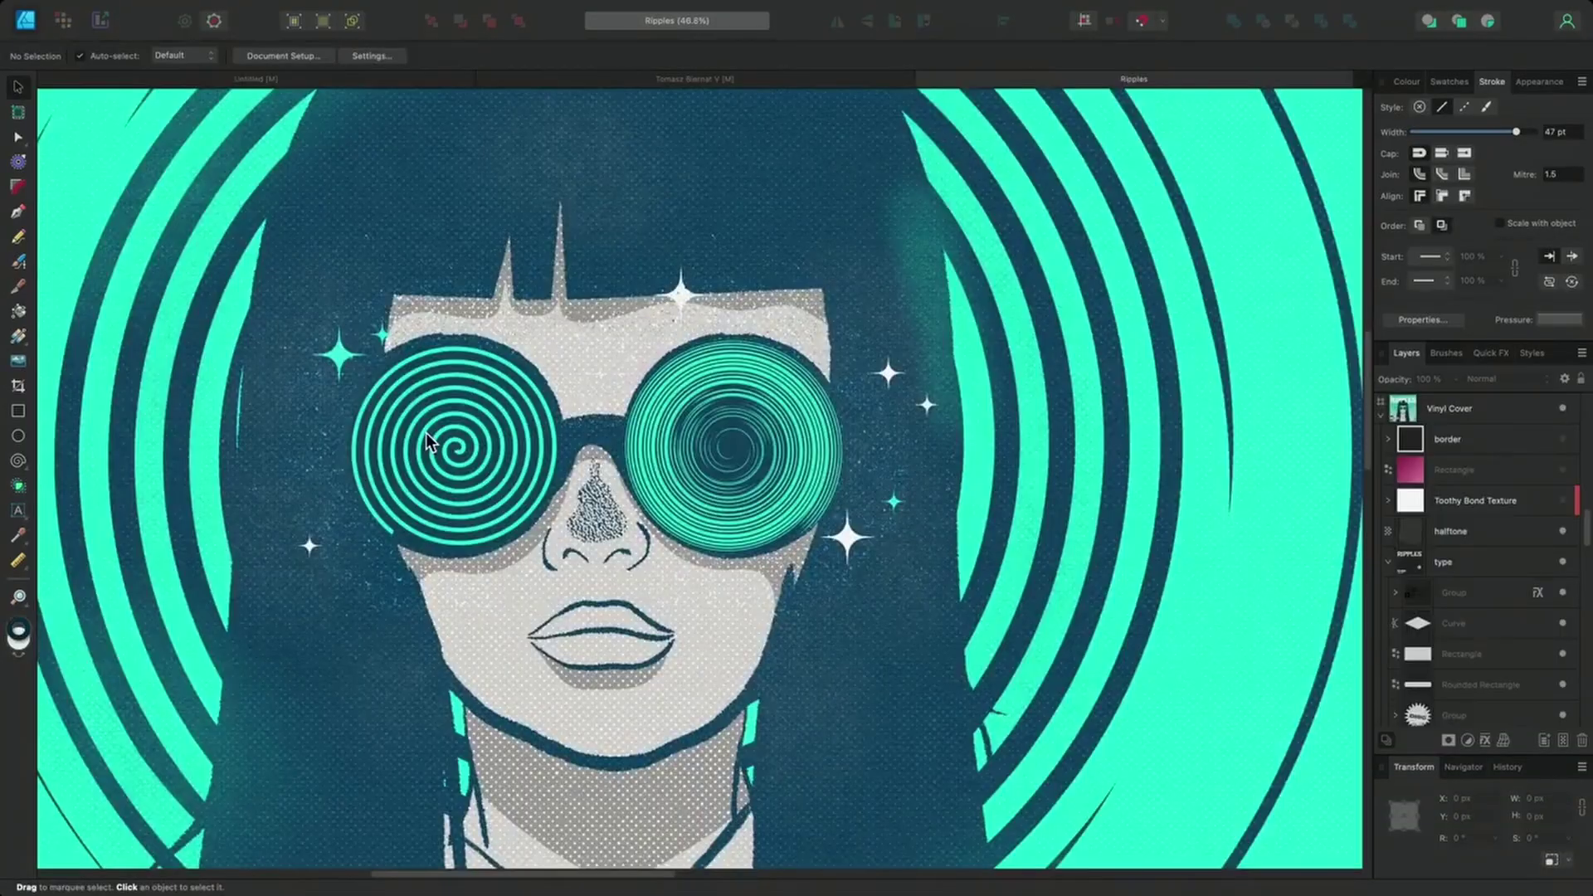
Shift the flowering tree right, select the scene layer, then scroll the Affinity Designer YouTube channel.
{"action": "left_click", "coordinate": [426, 431]}
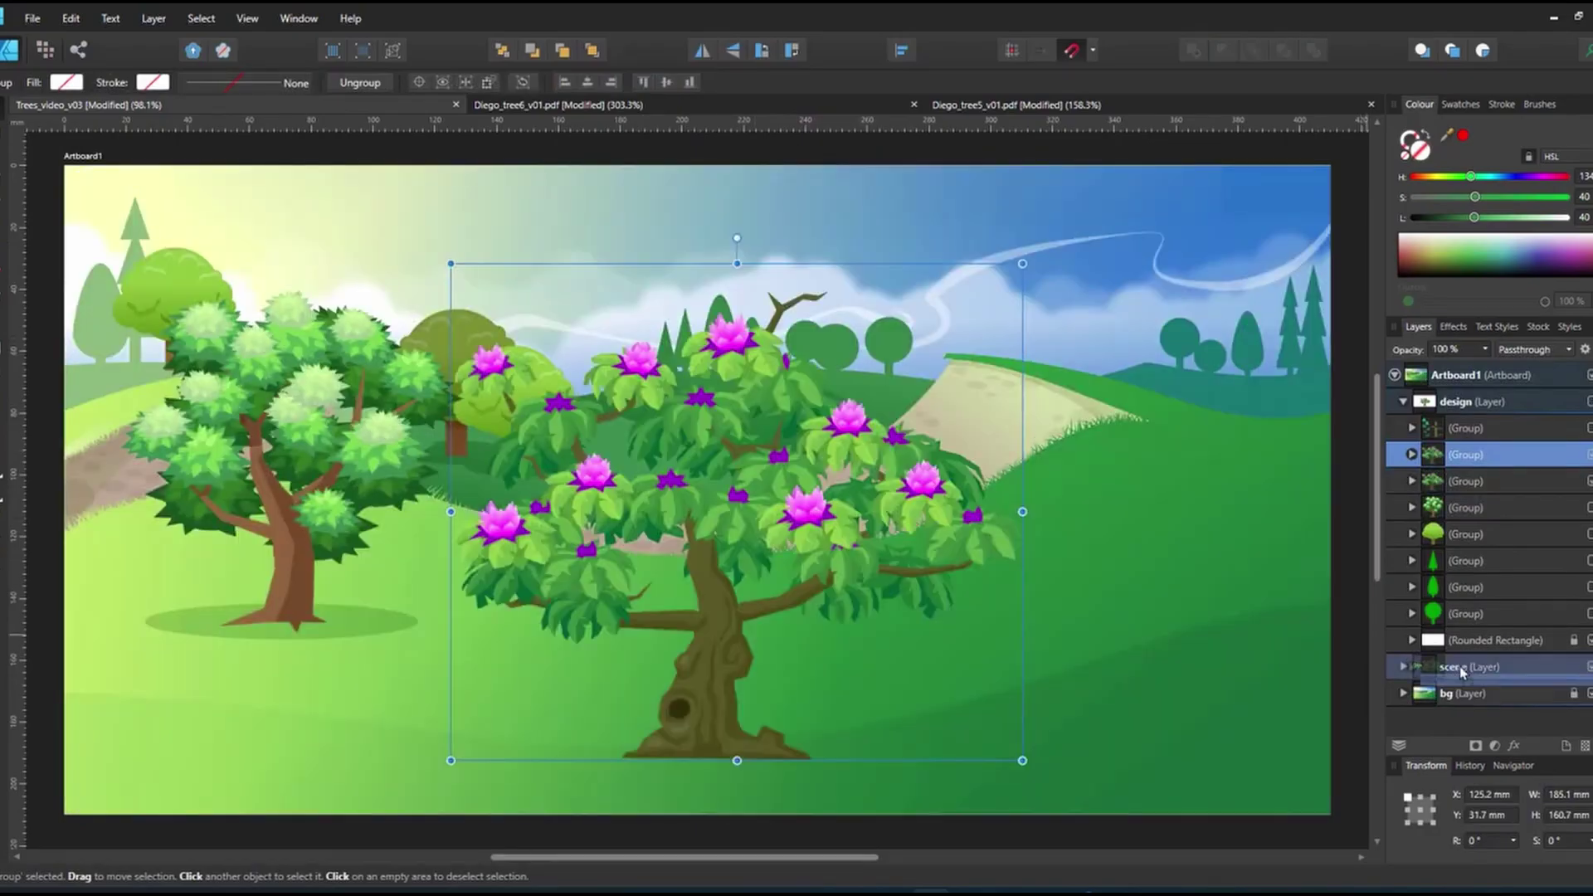
{"action": "left_click_drag", "start_coordinate": [730, 498], "coordinate": [1046, 498]}
{"action": "left_click", "coordinate": [1460, 648]}
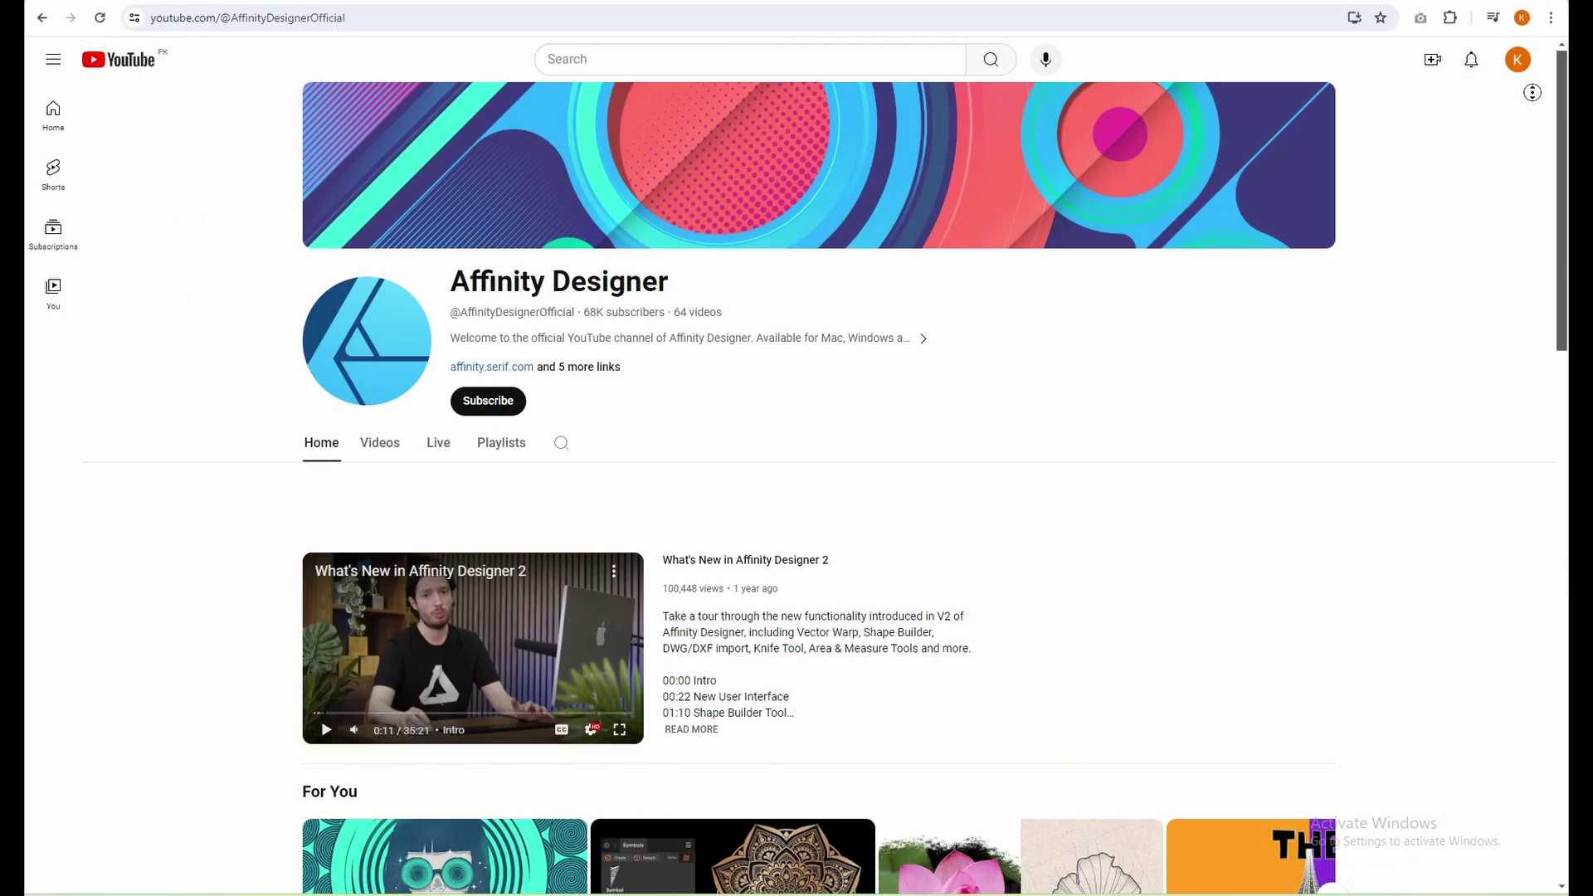
{"action": "scroll", "coordinate": [1538, 120], "scroll_direction": "down", "scroll_amount": 3}
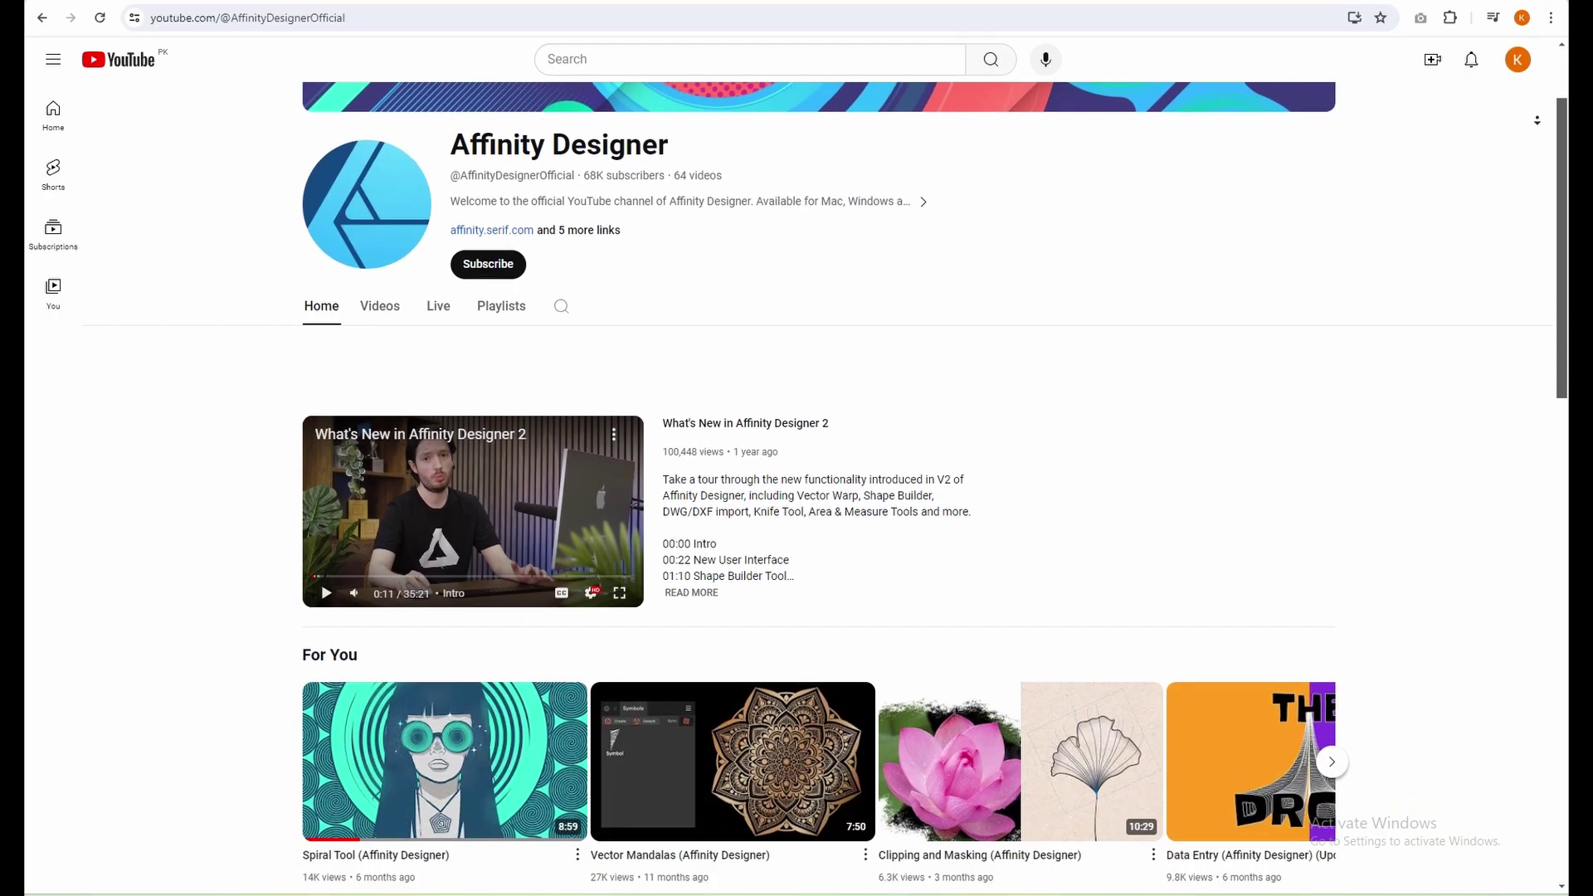
{"action": "scroll", "coordinate": [934, 498], "scroll_direction": "down", "scroll_amount": 2}
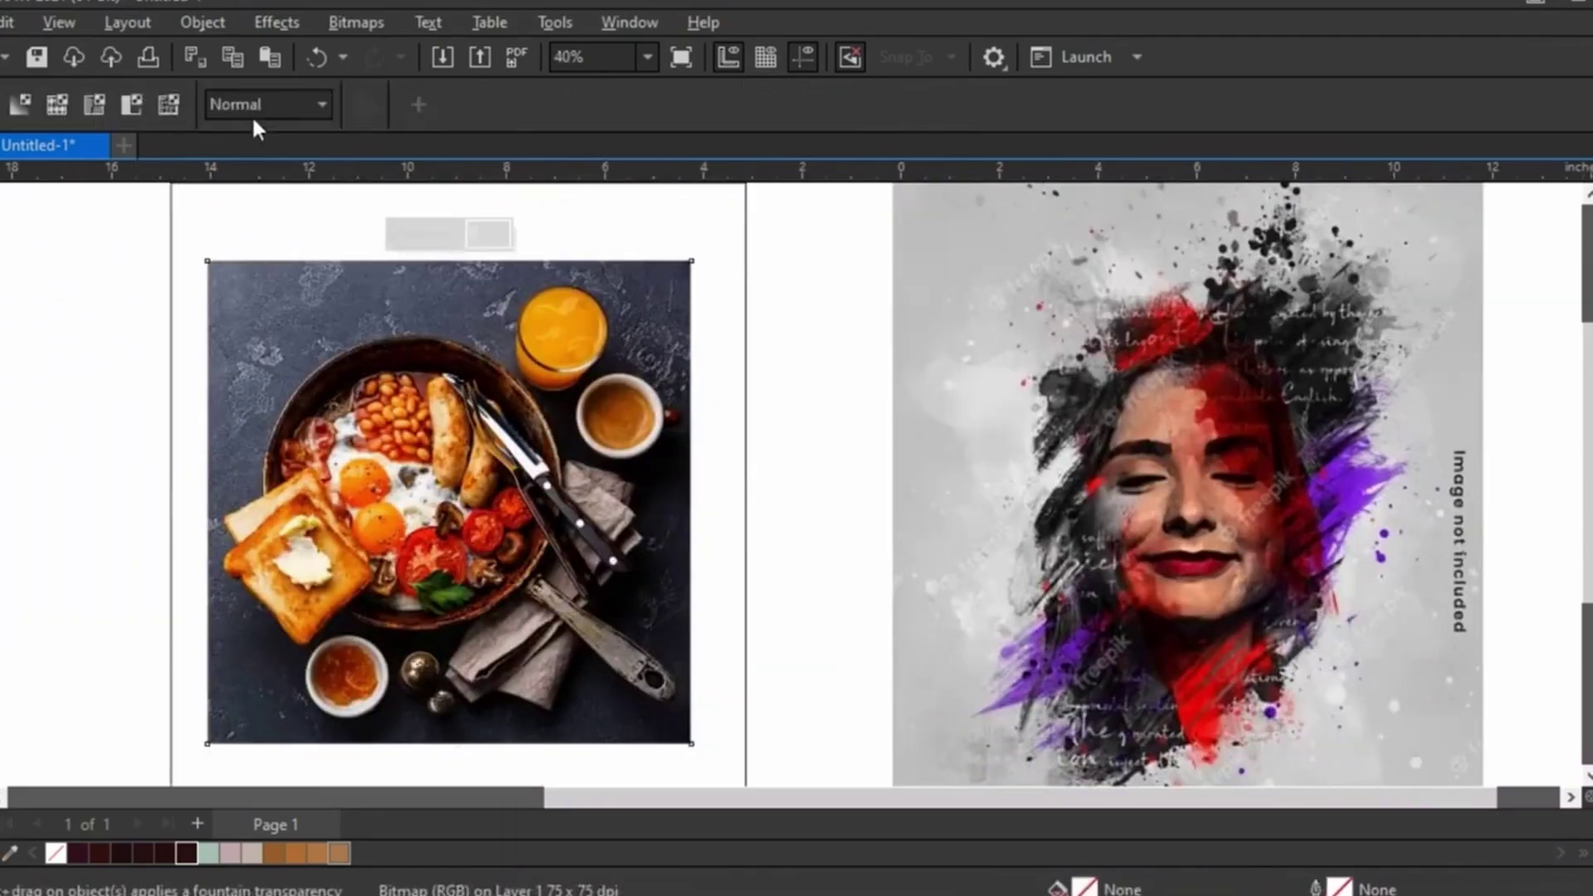
Set the breakfast photo's transparency merge mode to Screen.
{"action": "left_click", "coordinate": [253, 112]}
{"action": "left_click", "coordinate": [289, 595]}
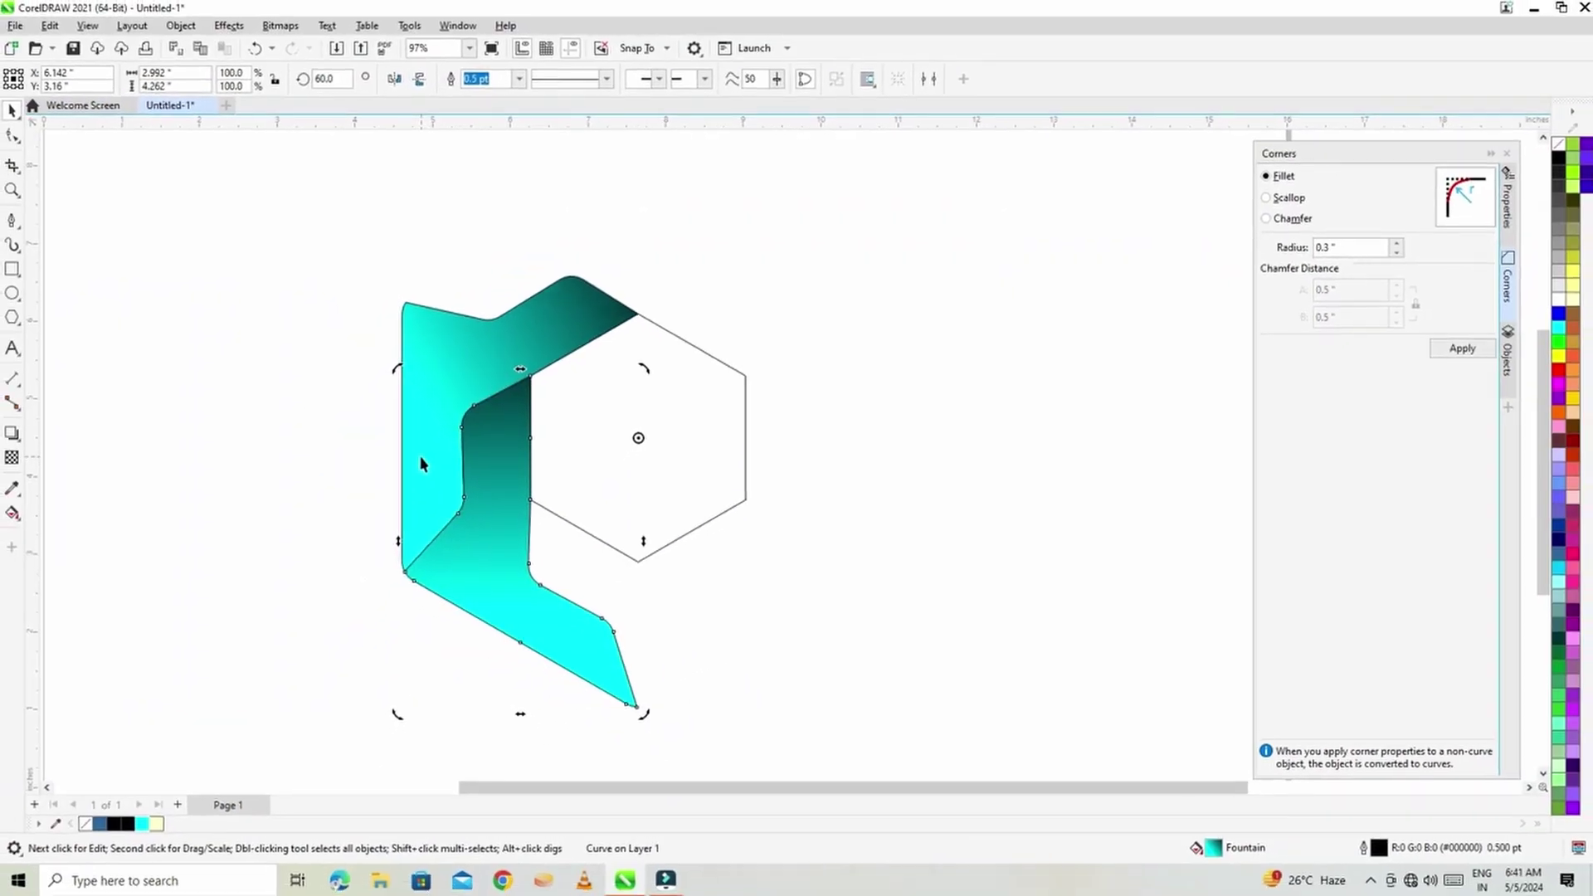
Scroll down through the Affinity Publisher 2 'No subscription' and CorelDRAW Graphics Suite 2024 pricing pages.
{"action": "scroll", "coordinate": [797, 498], "scroll_direction": "down", "scroll_amount": 4}
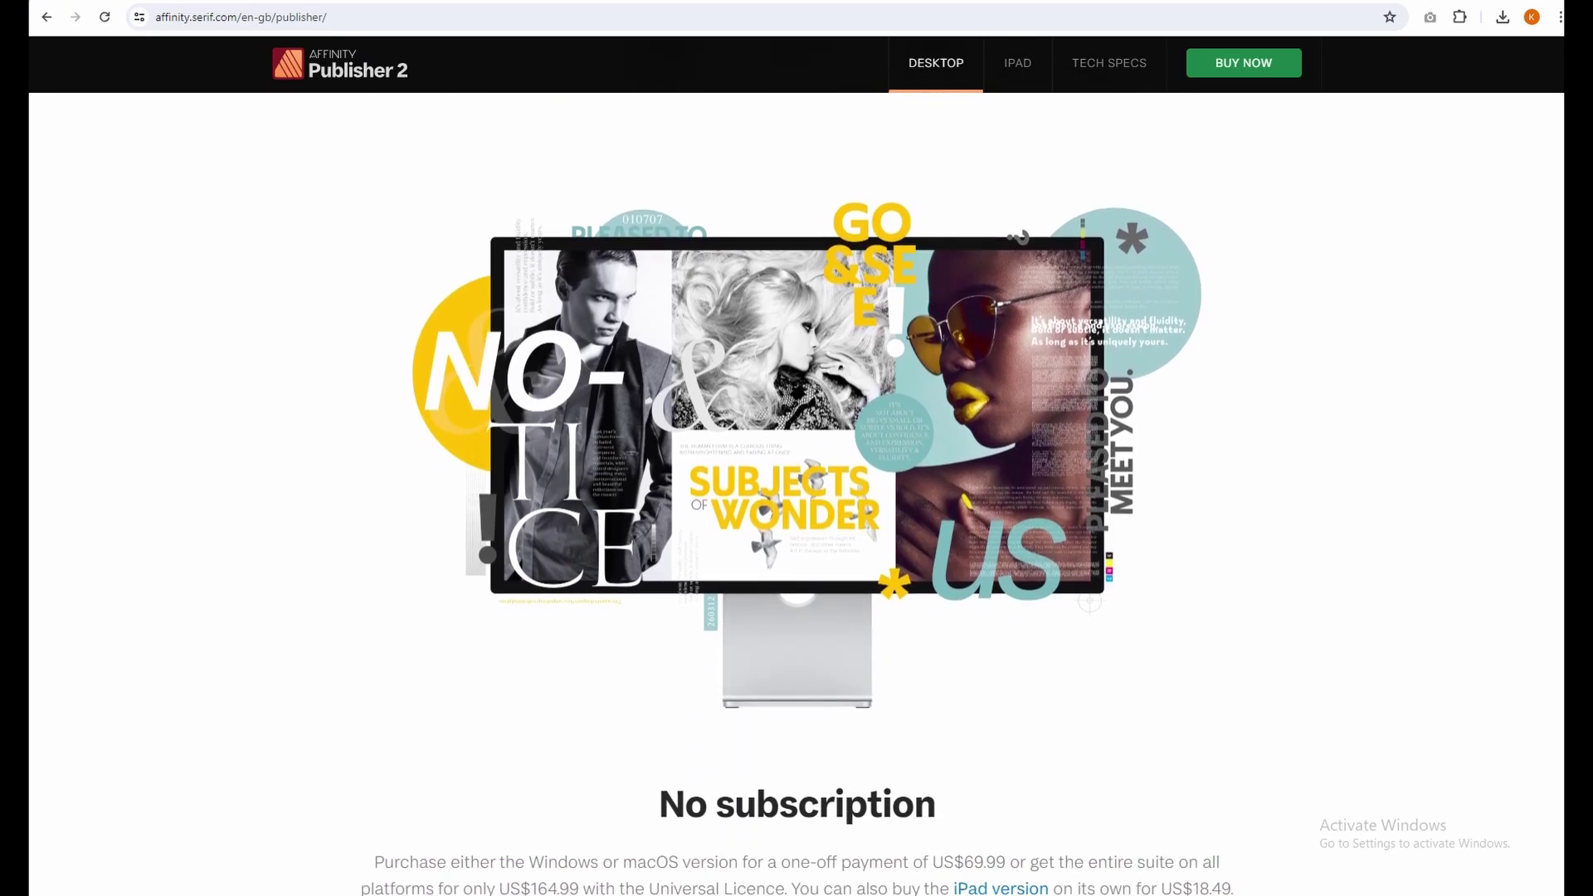
{"action": "scroll", "coordinate": [796, 498], "scroll_direction": "down", "scroll_amount": 1}
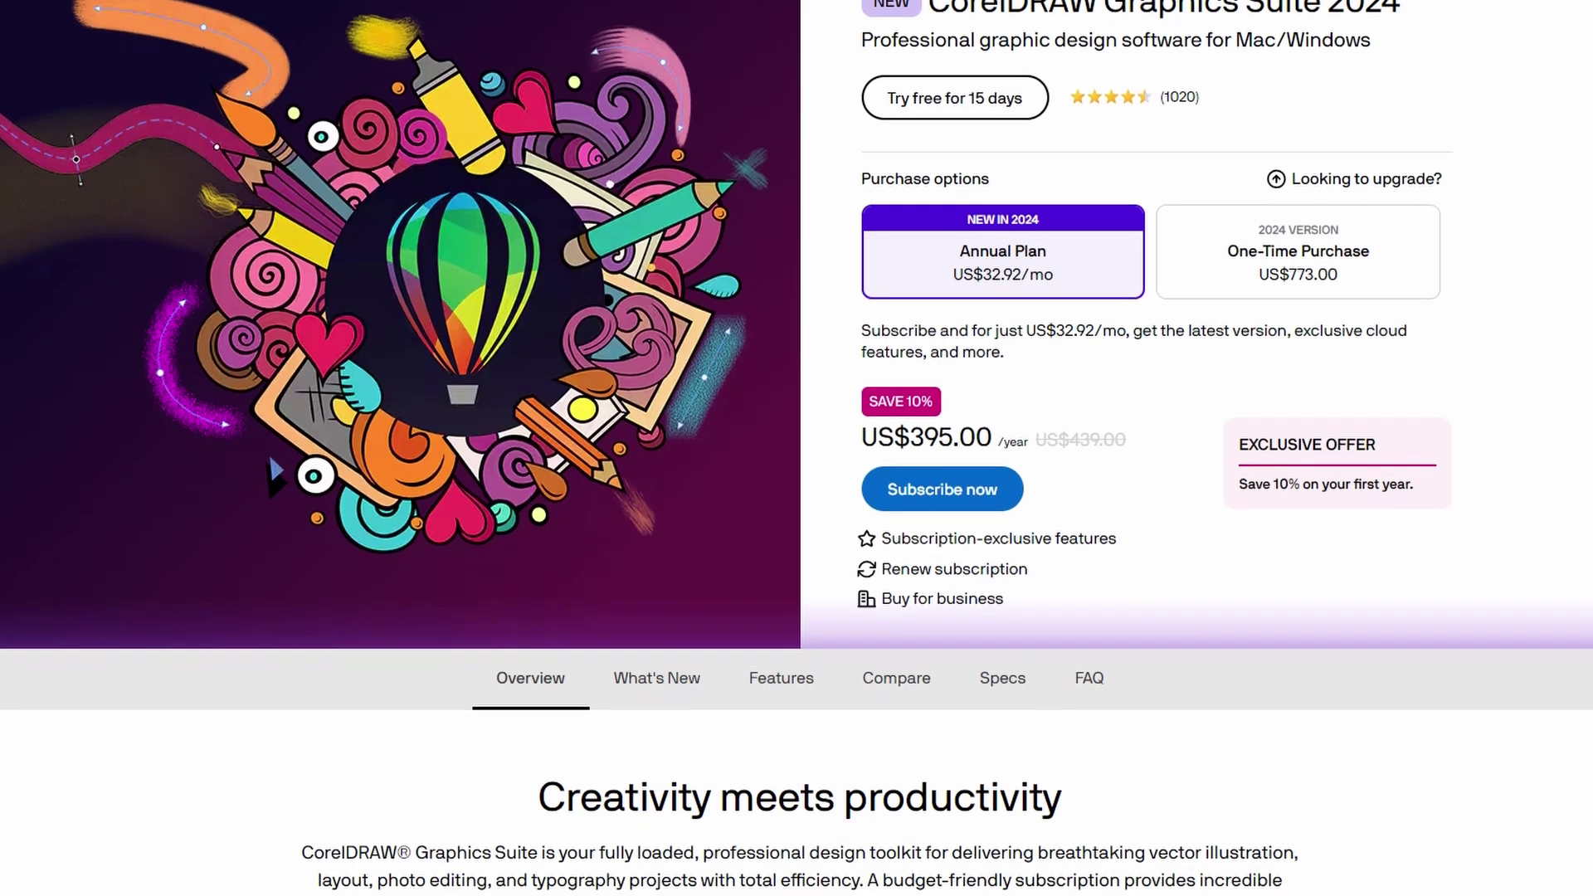
{"action": "scroll", "coordinate": [796, 448], "scroll_direction": "down", "scroll_amount": 2}
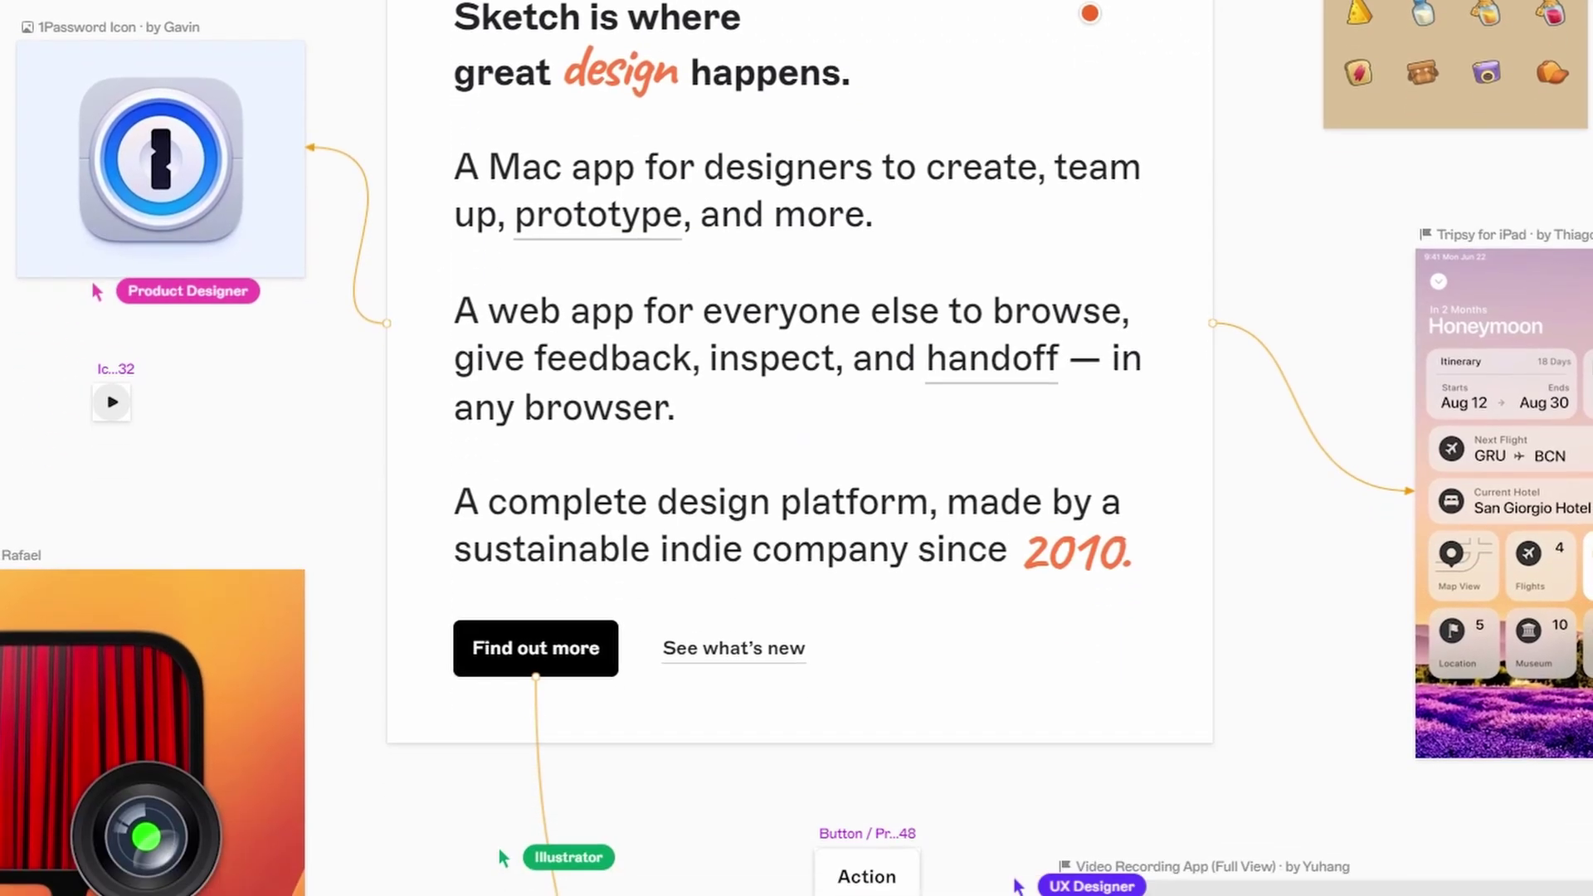
Scroll through the feature sections of Sketch's homepage.
{"action": "scroll", "coordinate": [797, 448], "scroll_direction": "down", "scroll_amount": 8}
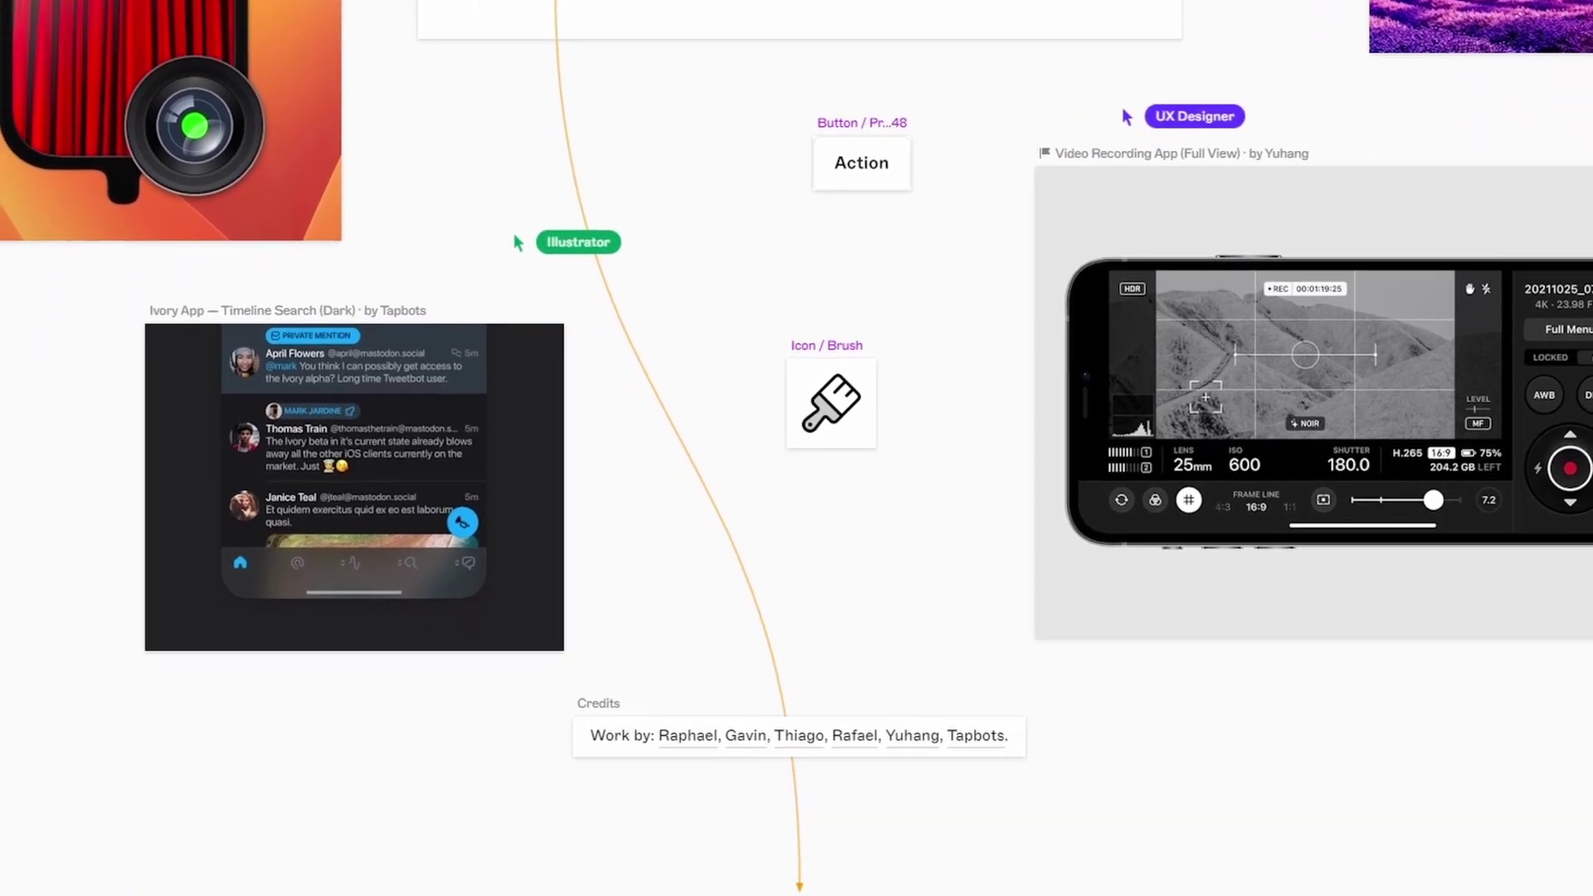
{"action": "scroll", "coordinate": [797, 448], "scroll_direction": "down", "scroll_amount": 5}
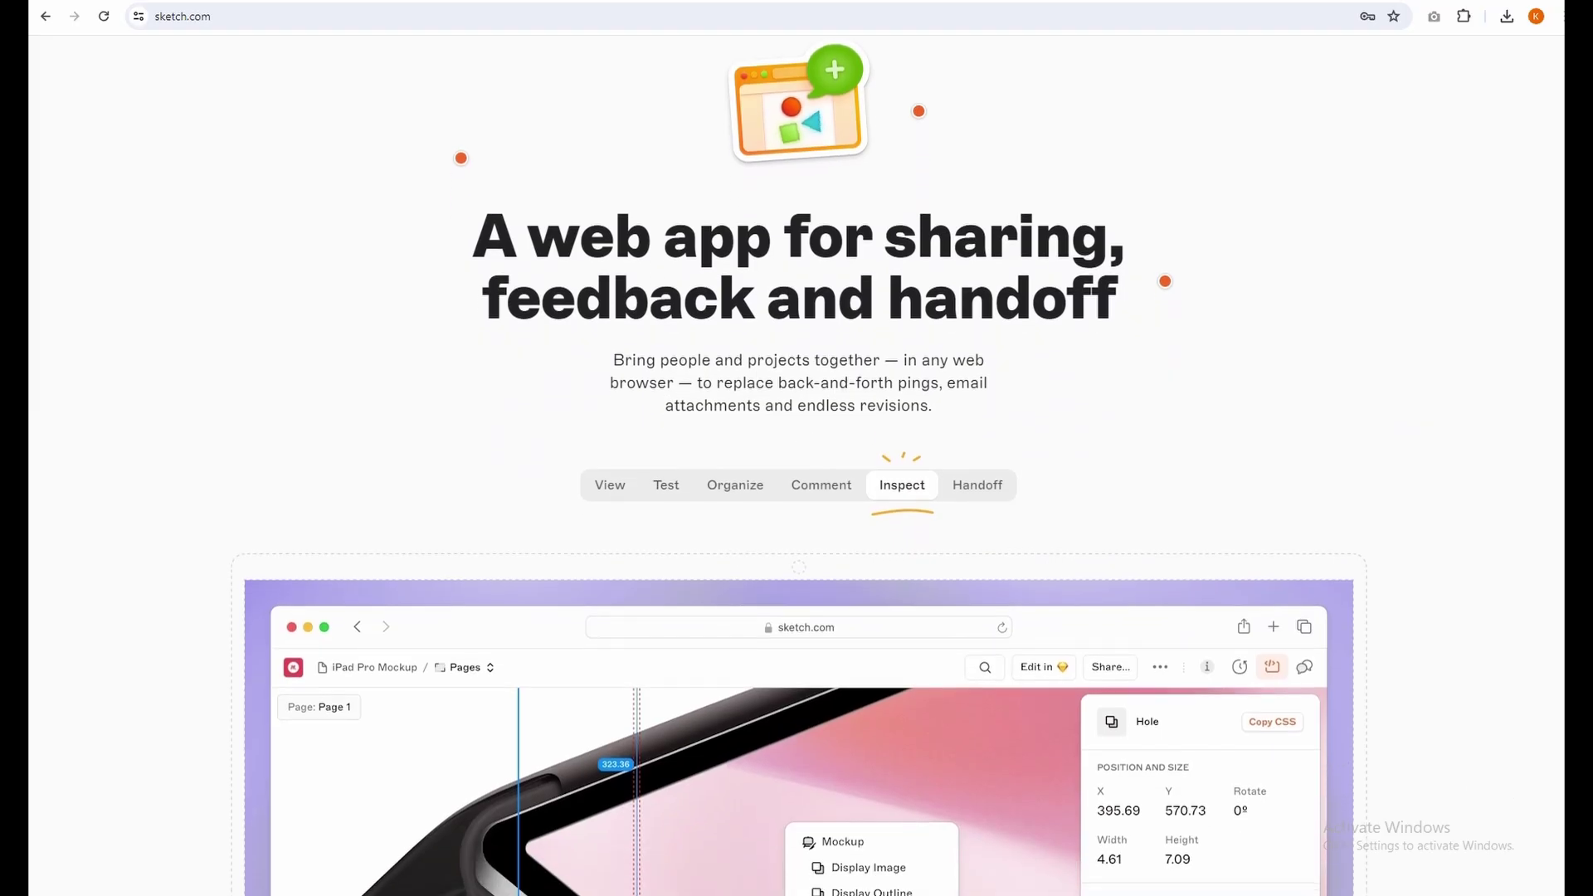
{"action": "scroll", "coordinate": [796, 448], "scroll_direction": "down", "scroll_amount": 5}
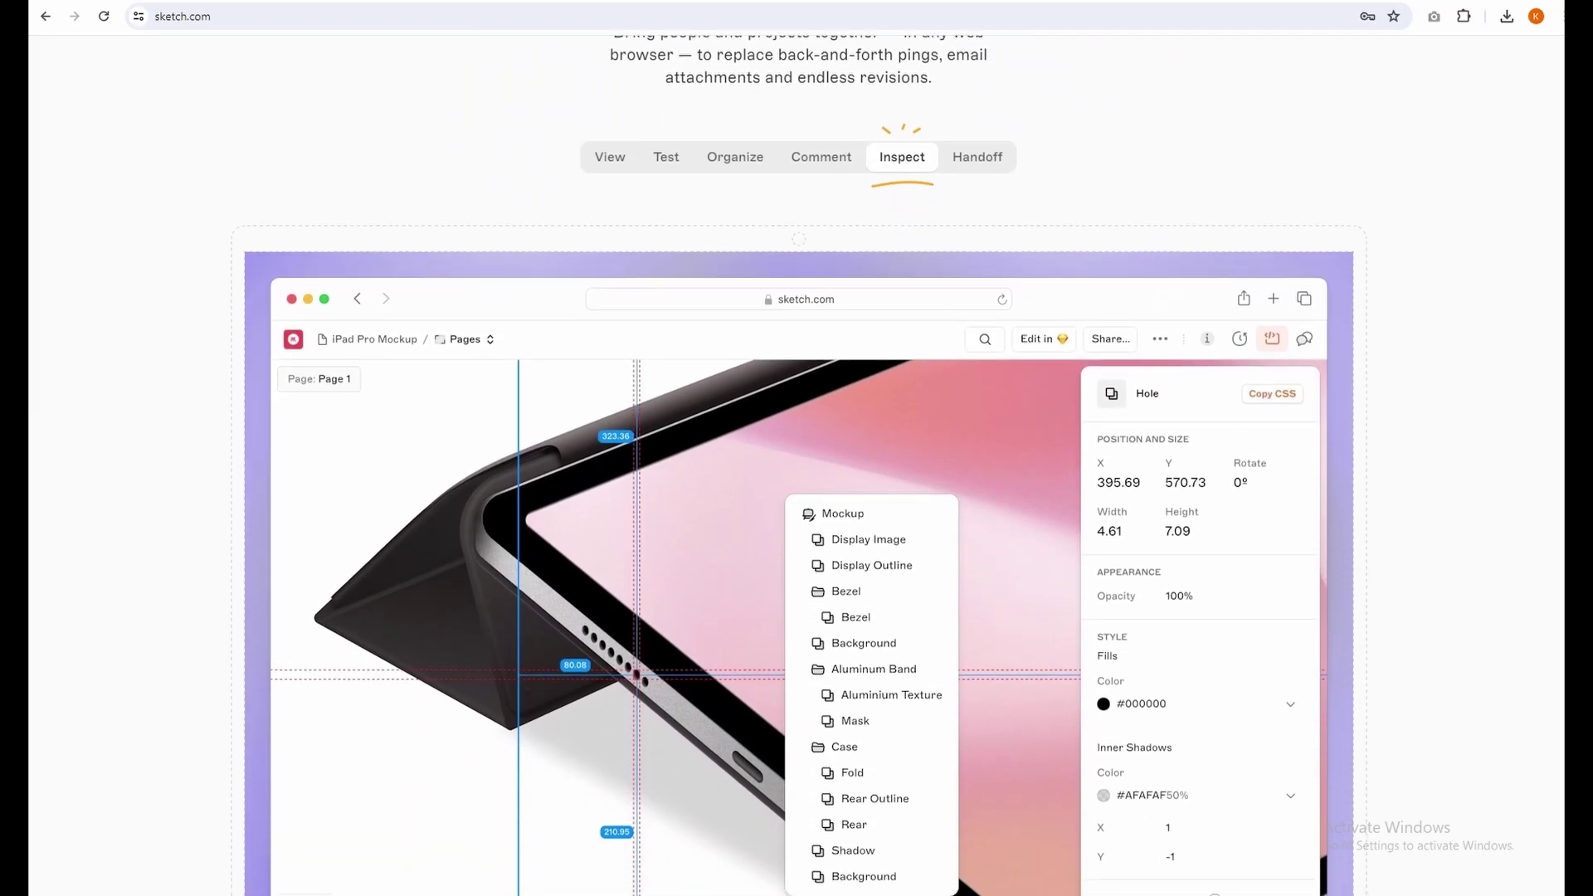
{"action": "scroll", "coordinate": [796, 448], "scroll_direction": "down", "scroll_amount": 2}
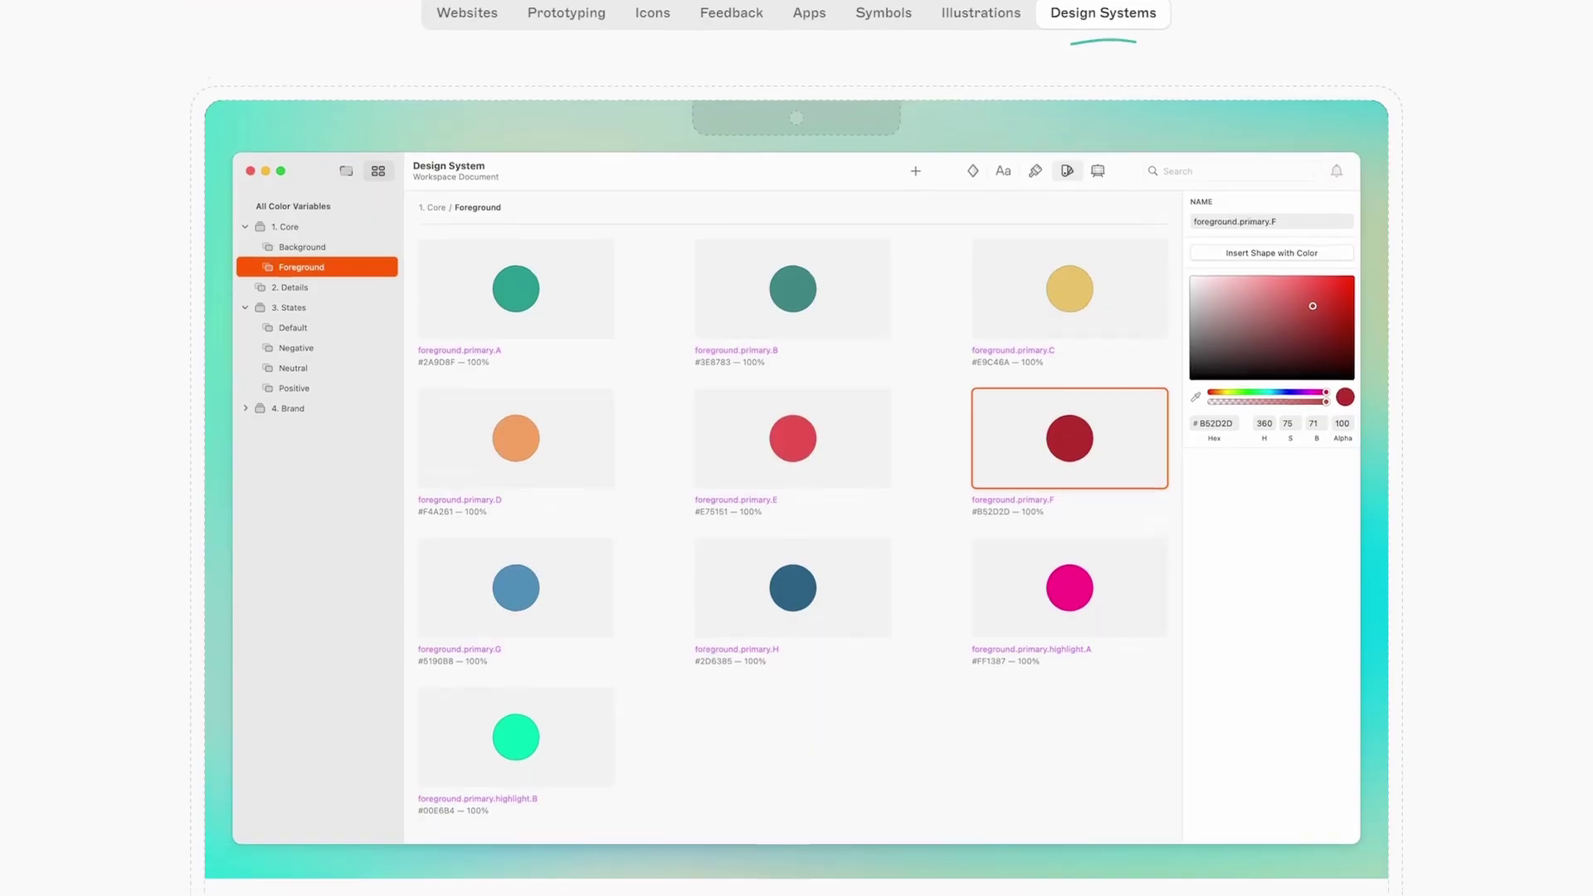
{"action": "scroll", "coordinate": [797, 448], "scroll_direction": "down", "scroll_amount": 4}
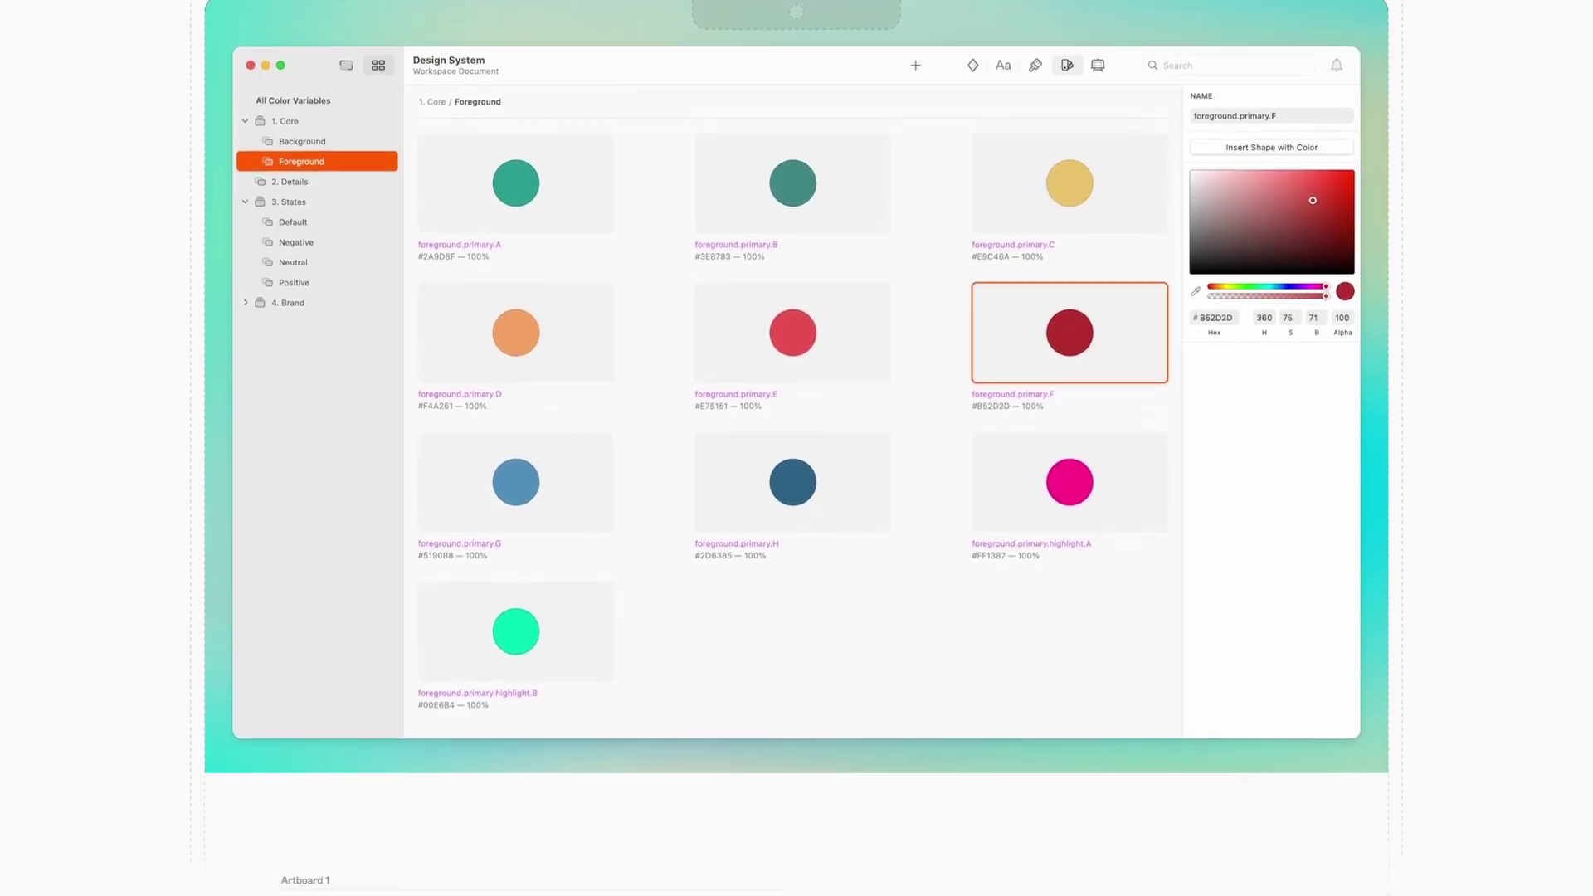
{"action": "scroll", "coordinate": [797, 448], "scroll_direction": "down", "scroll_amount": 5}
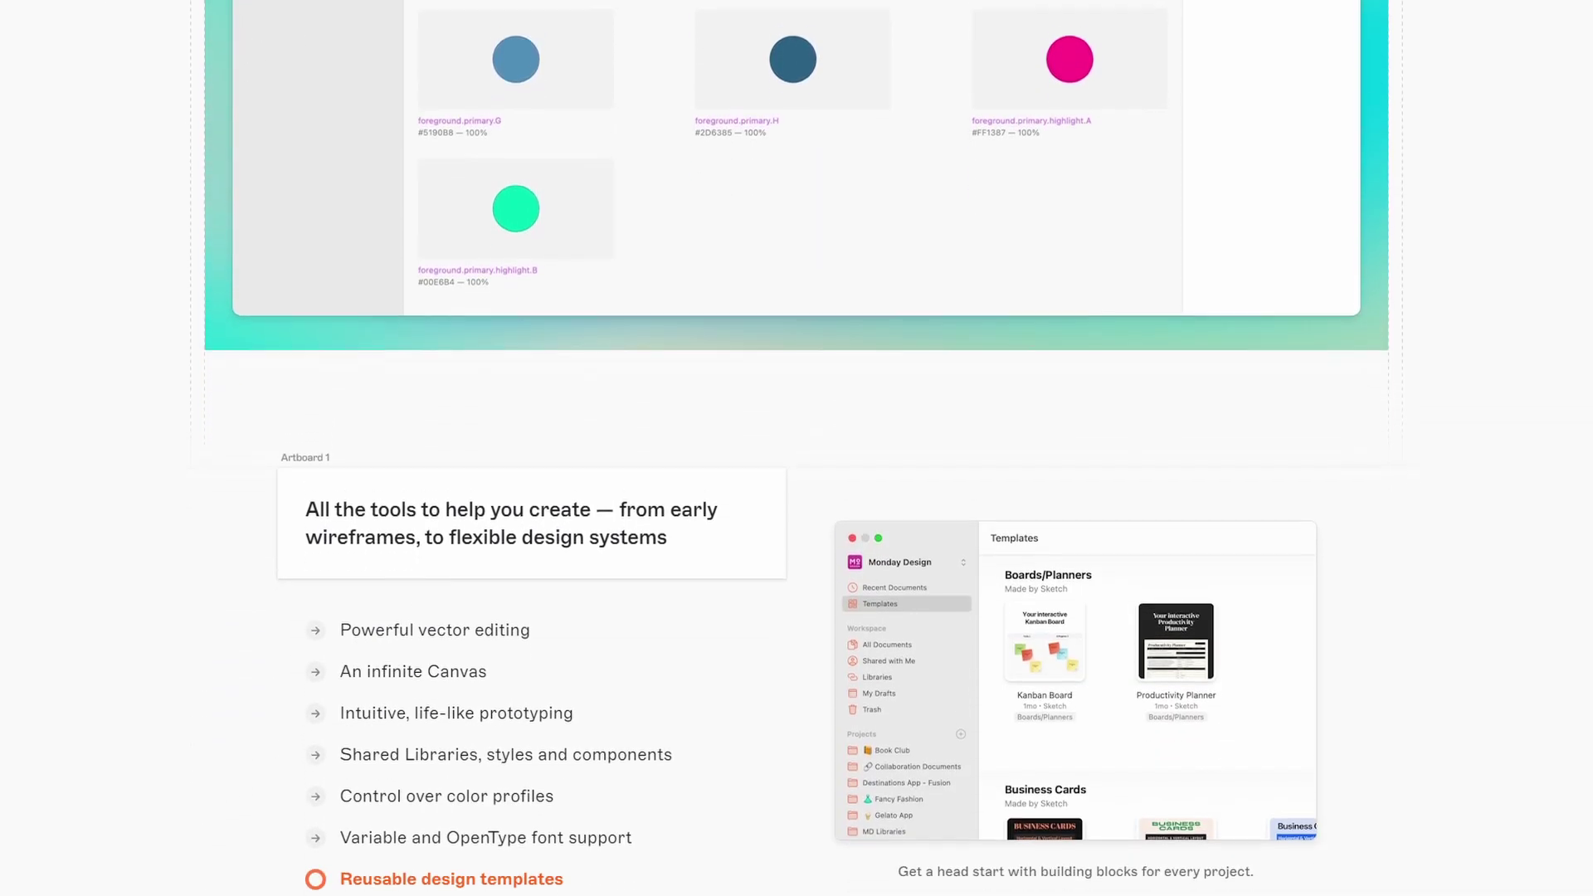
{"action": "scroll", "coordinate": [797, 449], "scroll_direction": "down", "scroll_amount": 7}
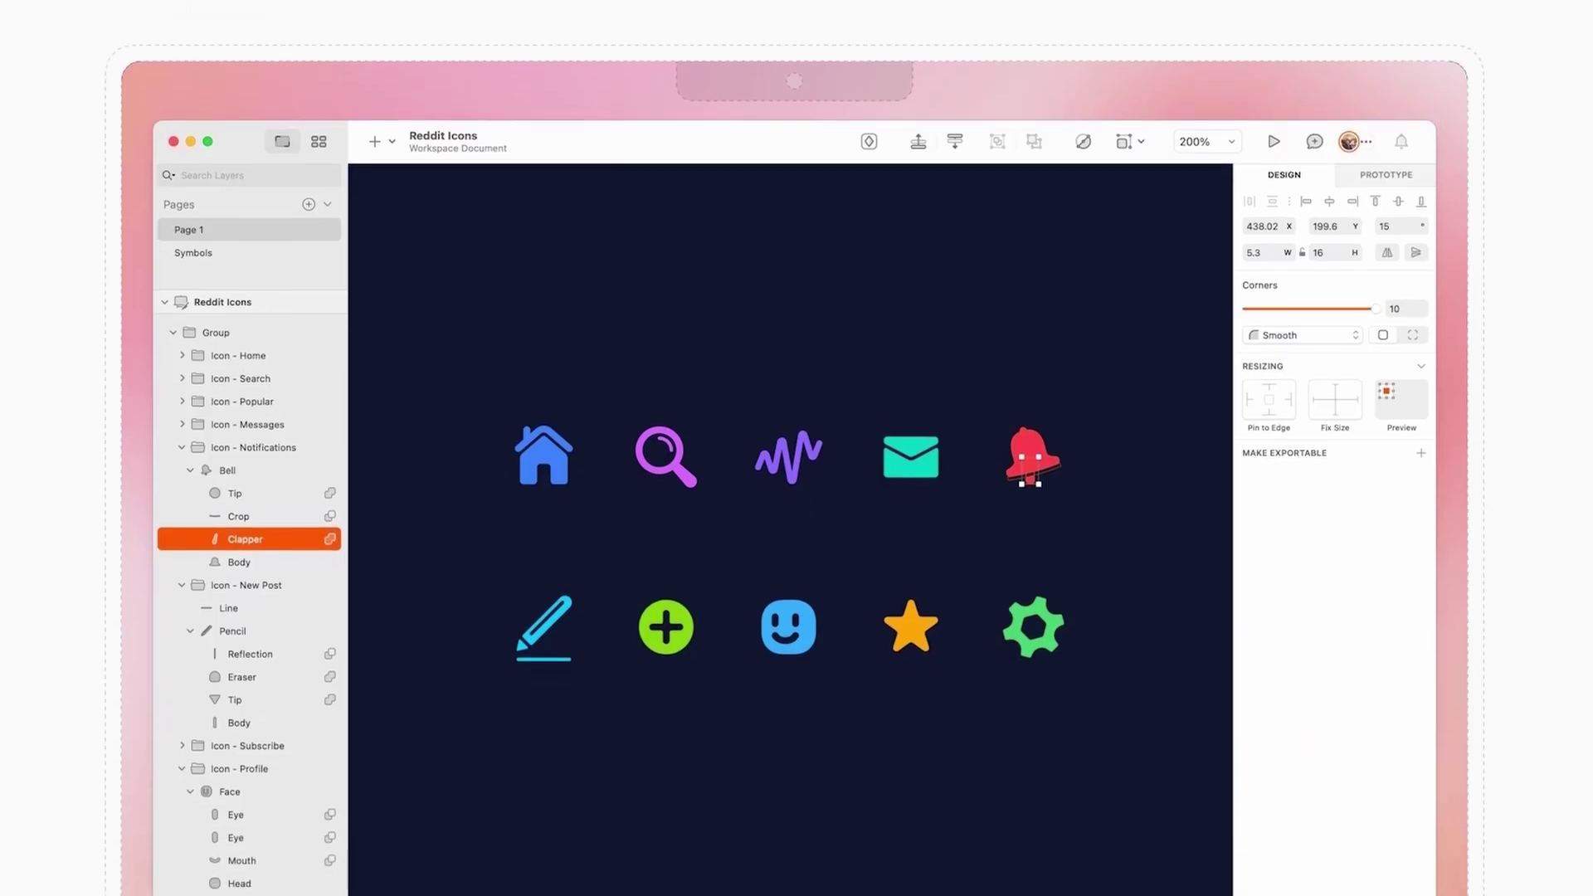
{"action": "scroll", "coordinate": [797, 448], "scroll_direction": "down", "scroll_amount": 5}
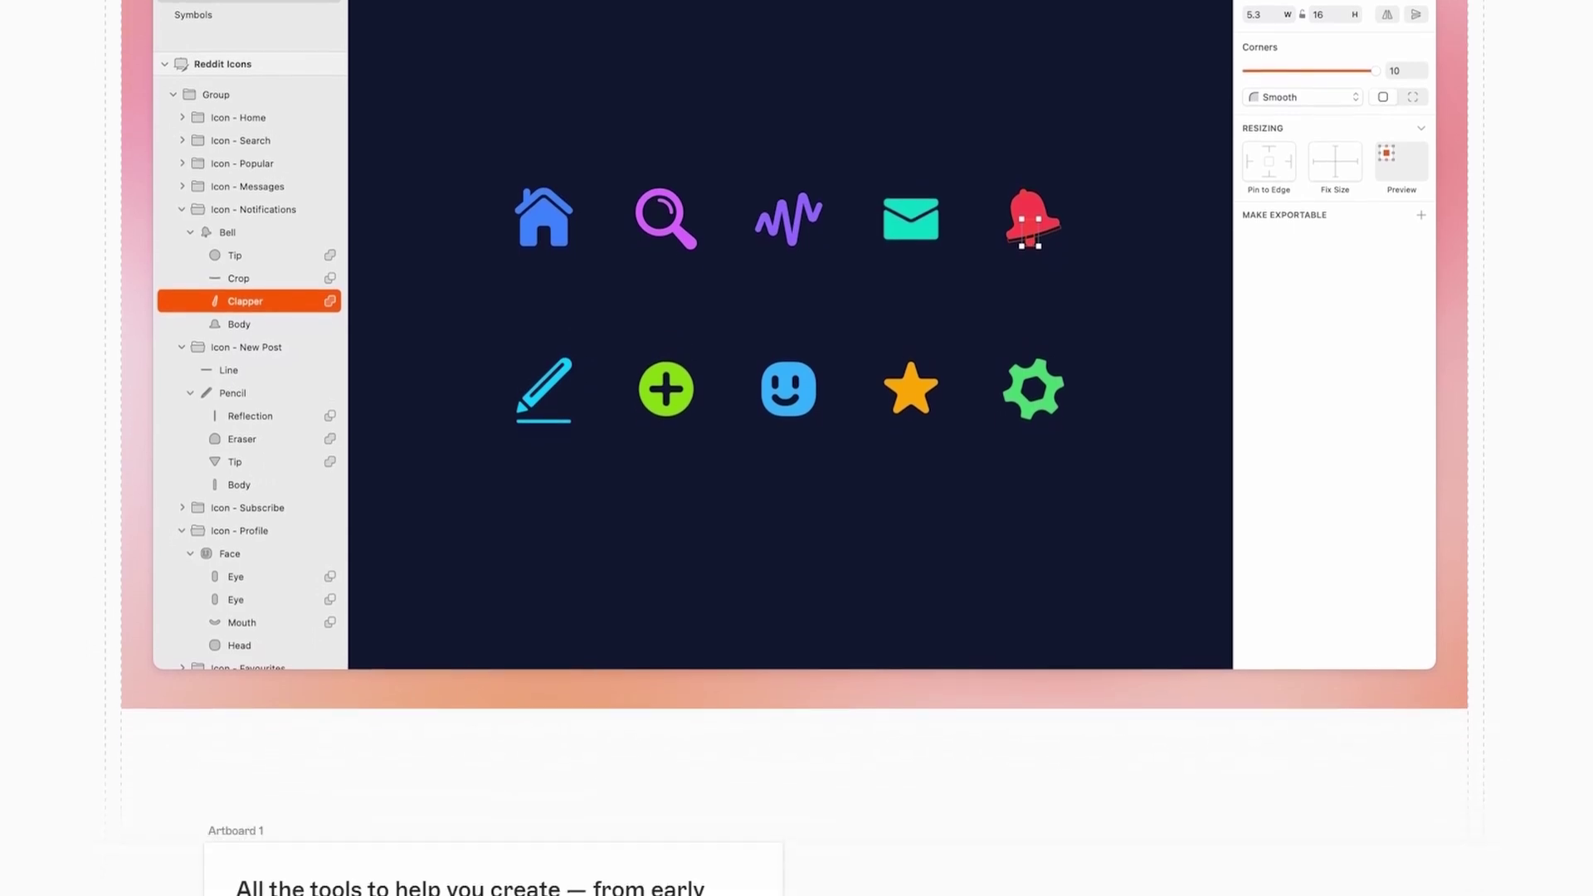
{"action": "scroll", "coordinate": [796, 448], "scroll_direction": "down", "scroll_amount": 5}
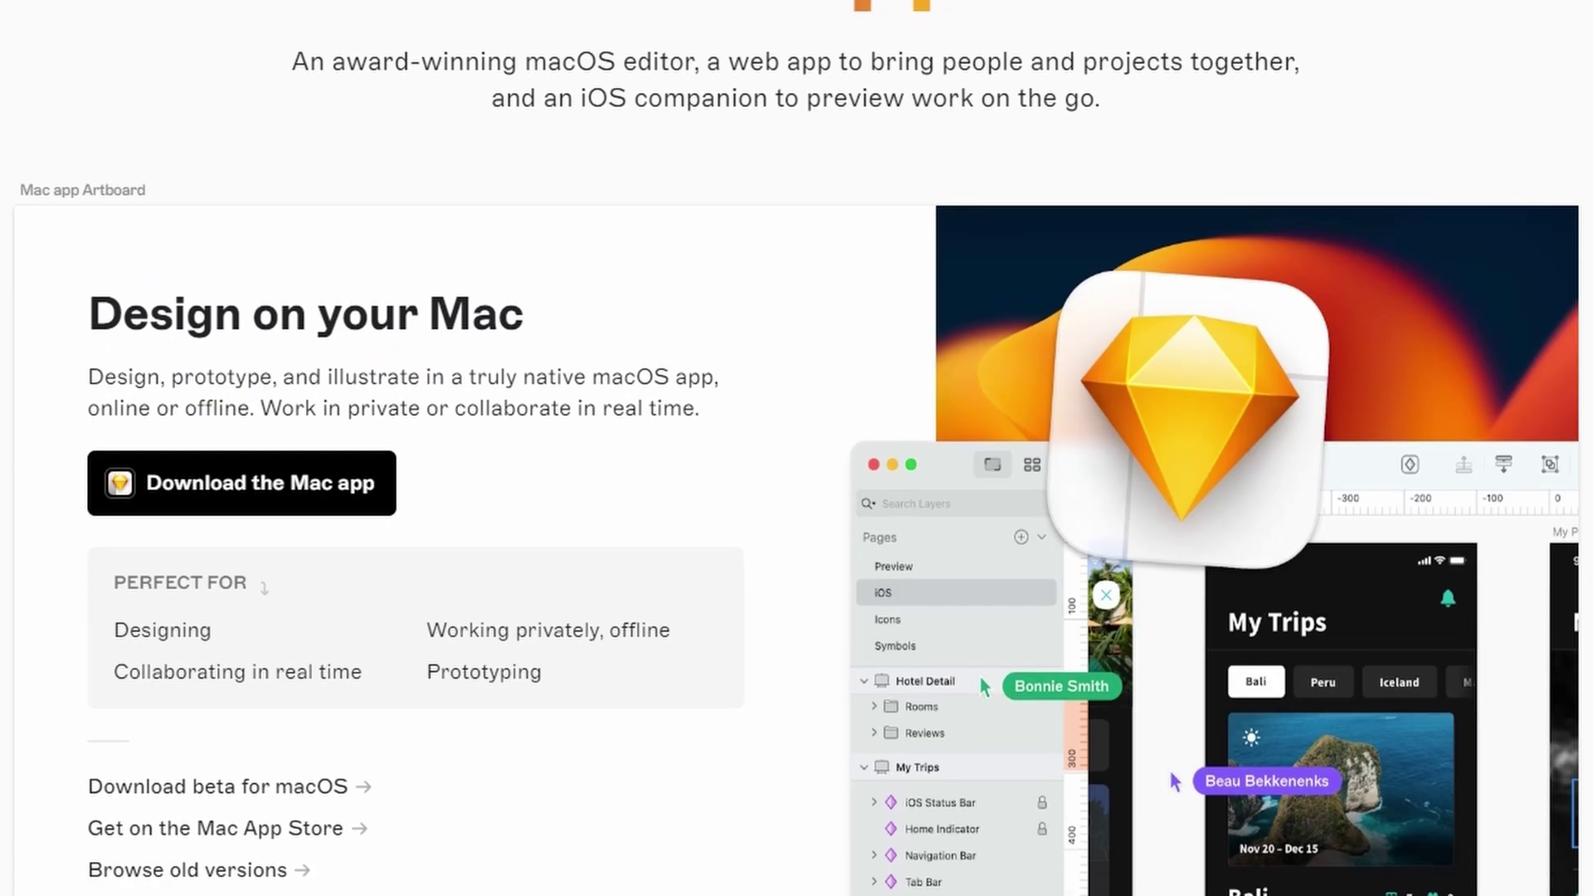
Scroll down Sketch's 'Design on your Mac' download page.
{"action": "scroll", "coordinate": [797, 449], "scroll_direction": "down", "scroll_amount": 4}
{"action": "scroll", "coordinate": [797, 449], "scroll_direction": "down", "scroll_amount": 5}
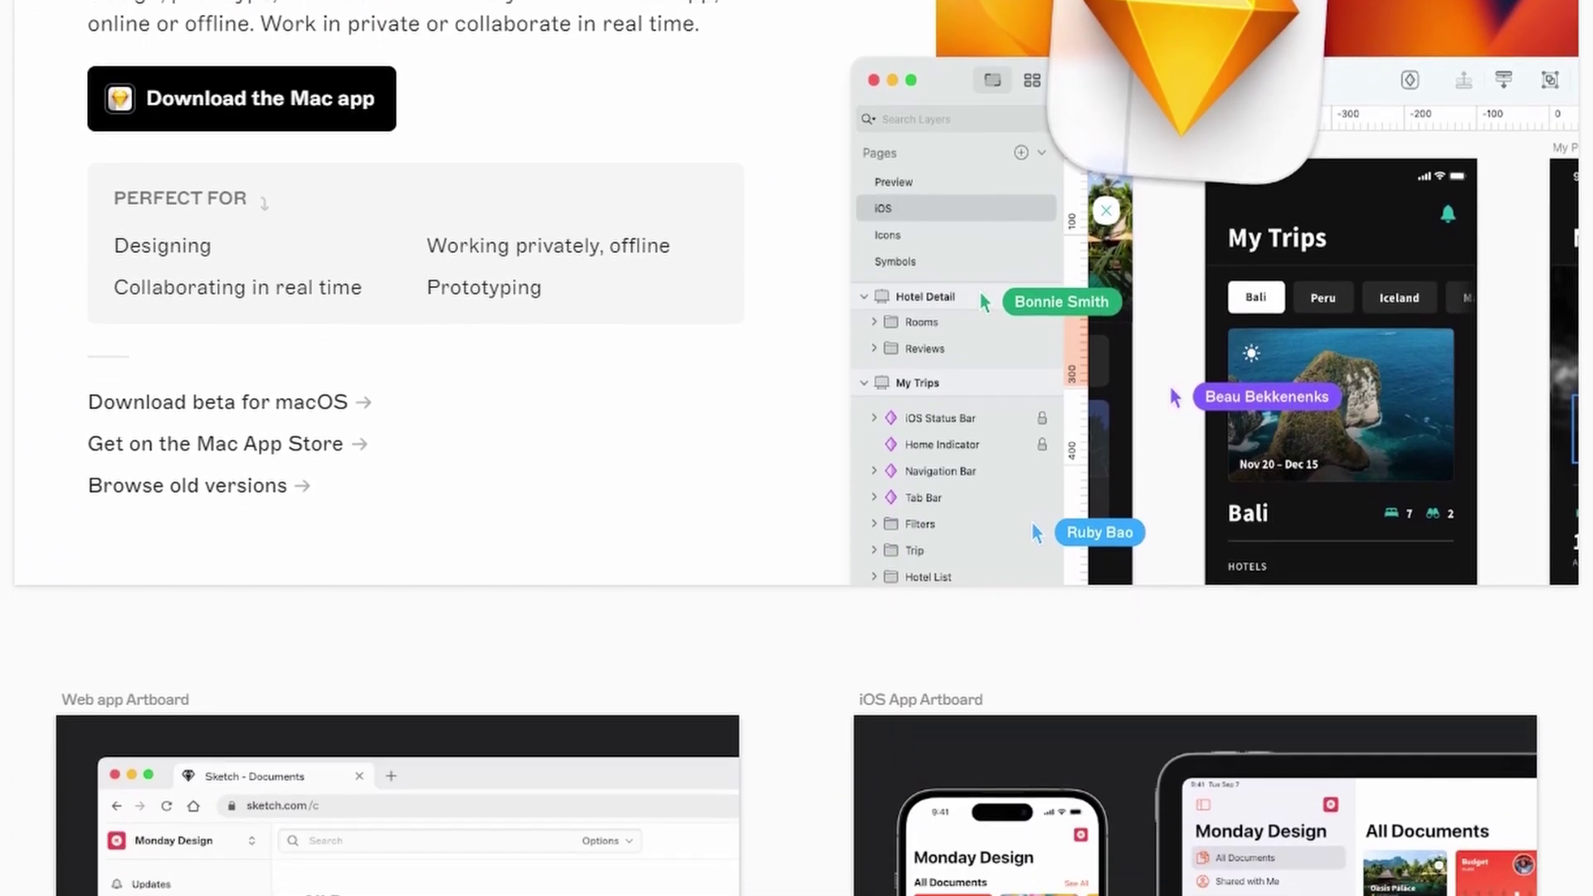
{"action": "scroll", "coordinate": [796, 448], "scroll_direction": "down", "scroll_amount": 5}
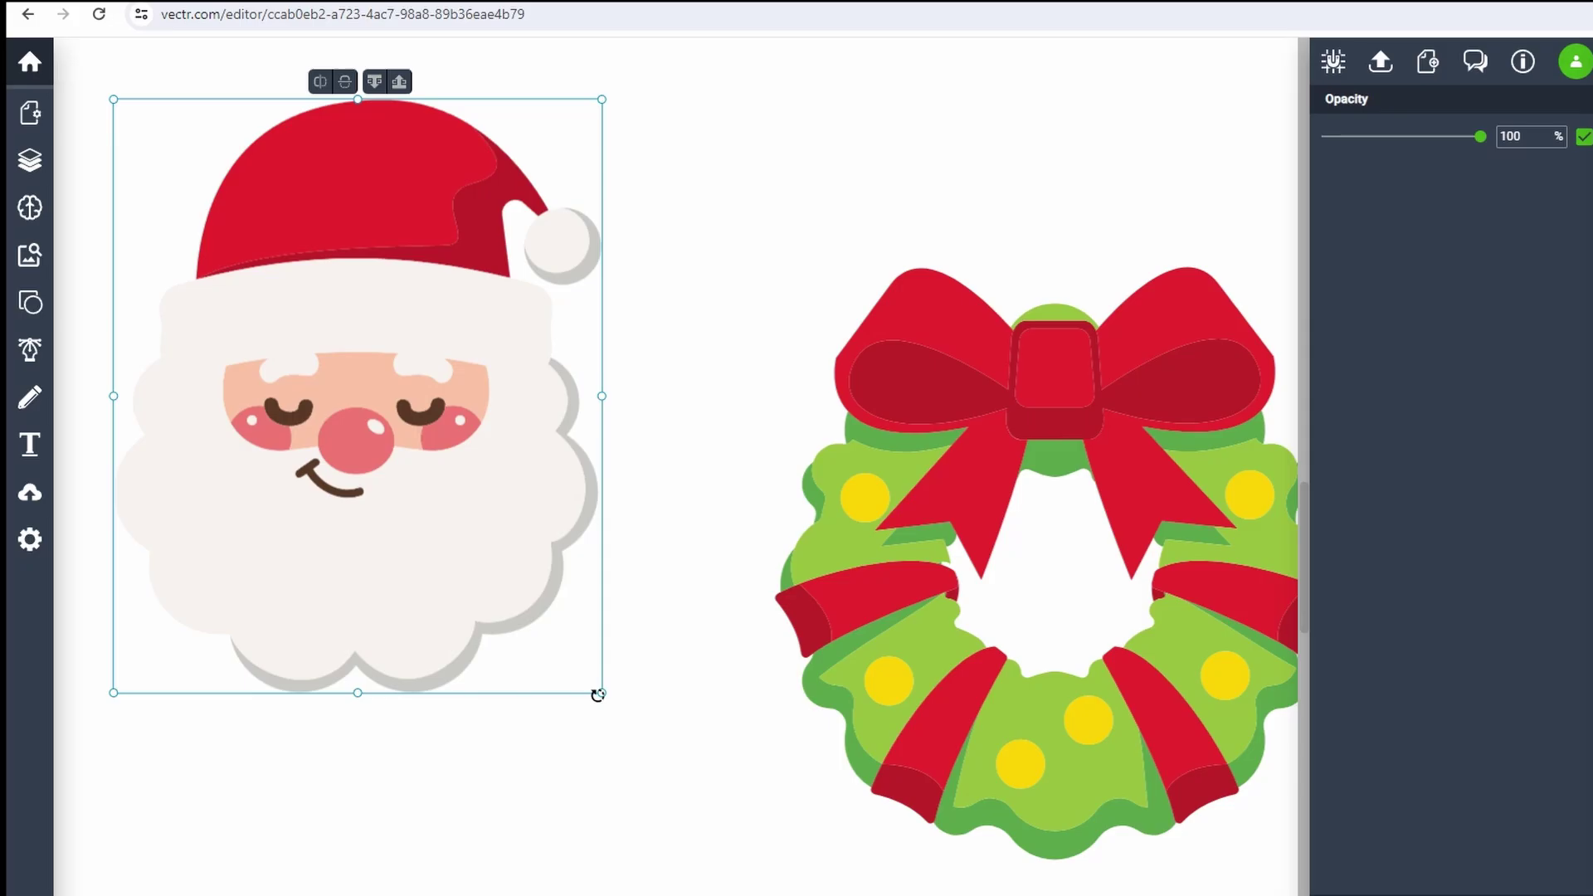
Shrink the Santa face and wreath, move the wreath below Santa, and add a grey heart.
{"action": "left_click_drag", "start_coordinate": [598, 694], "coordinate": [515, 551]}
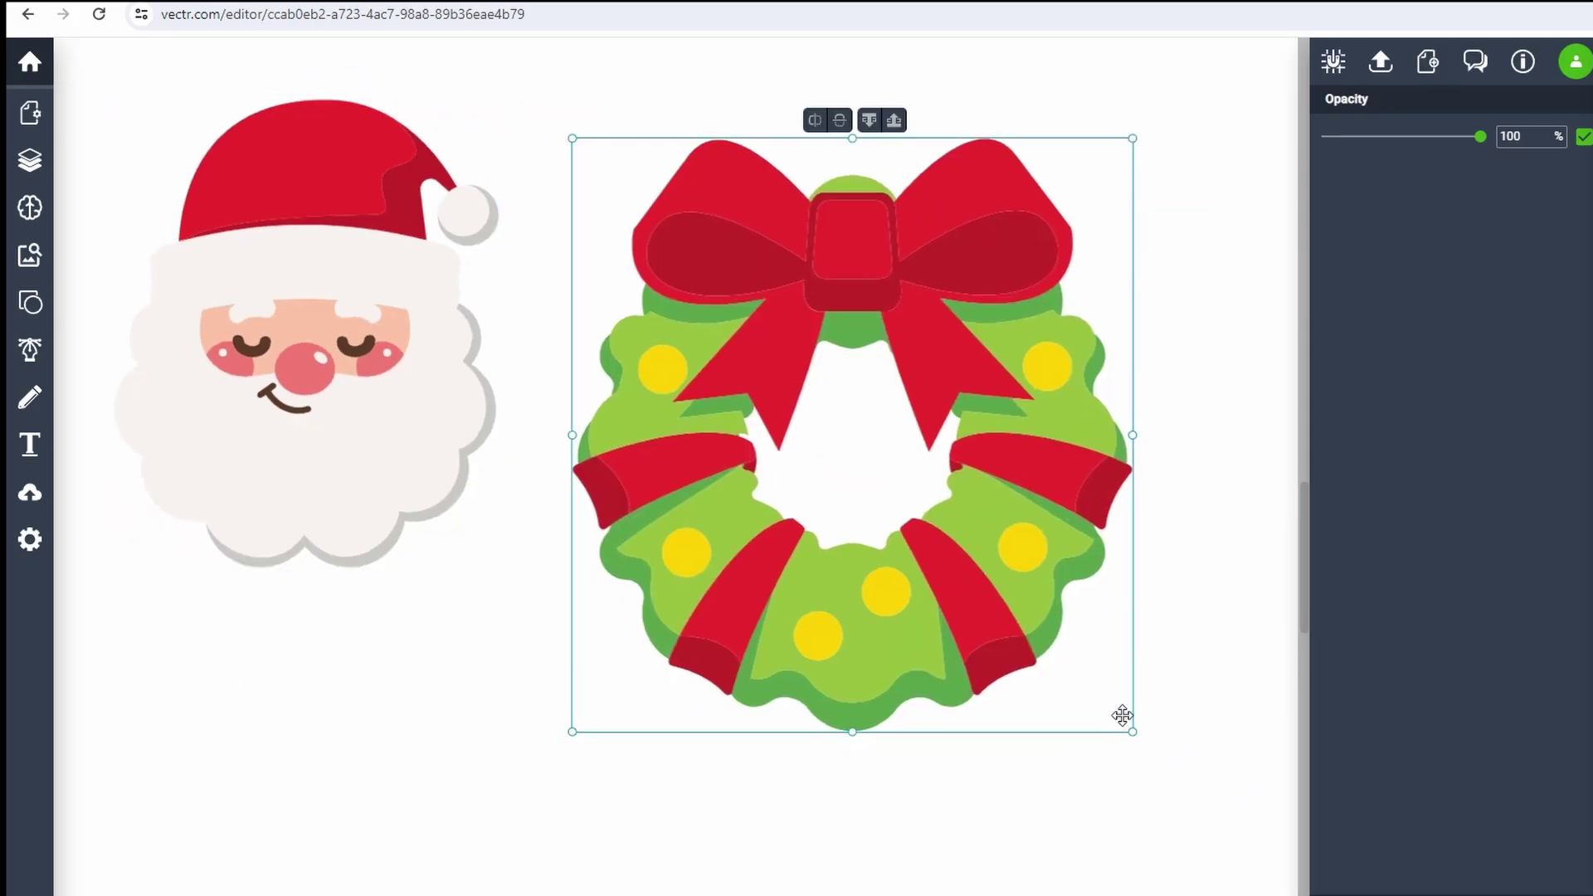
{"action": "left_click_drag", "start_coordinate": [1122, 715], "coordinate": [961, 542]}
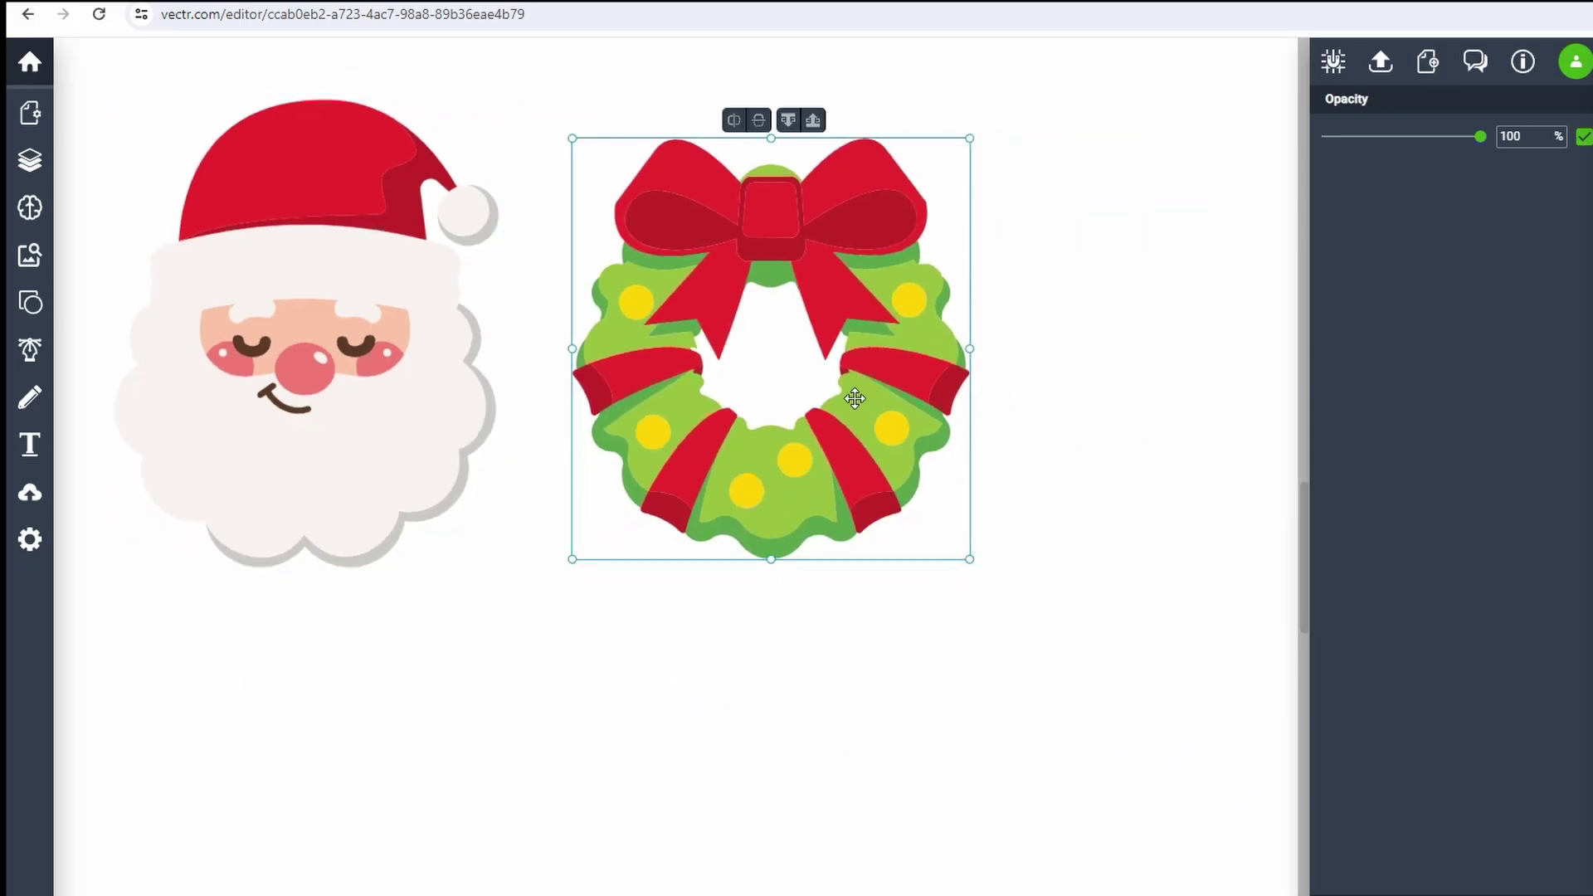
{"action": "left_click_drag", "start_coordinate": [852, 396], "coordinate": [396, 819]}
{"action": "left_click", "coordinate": [29, 255]}
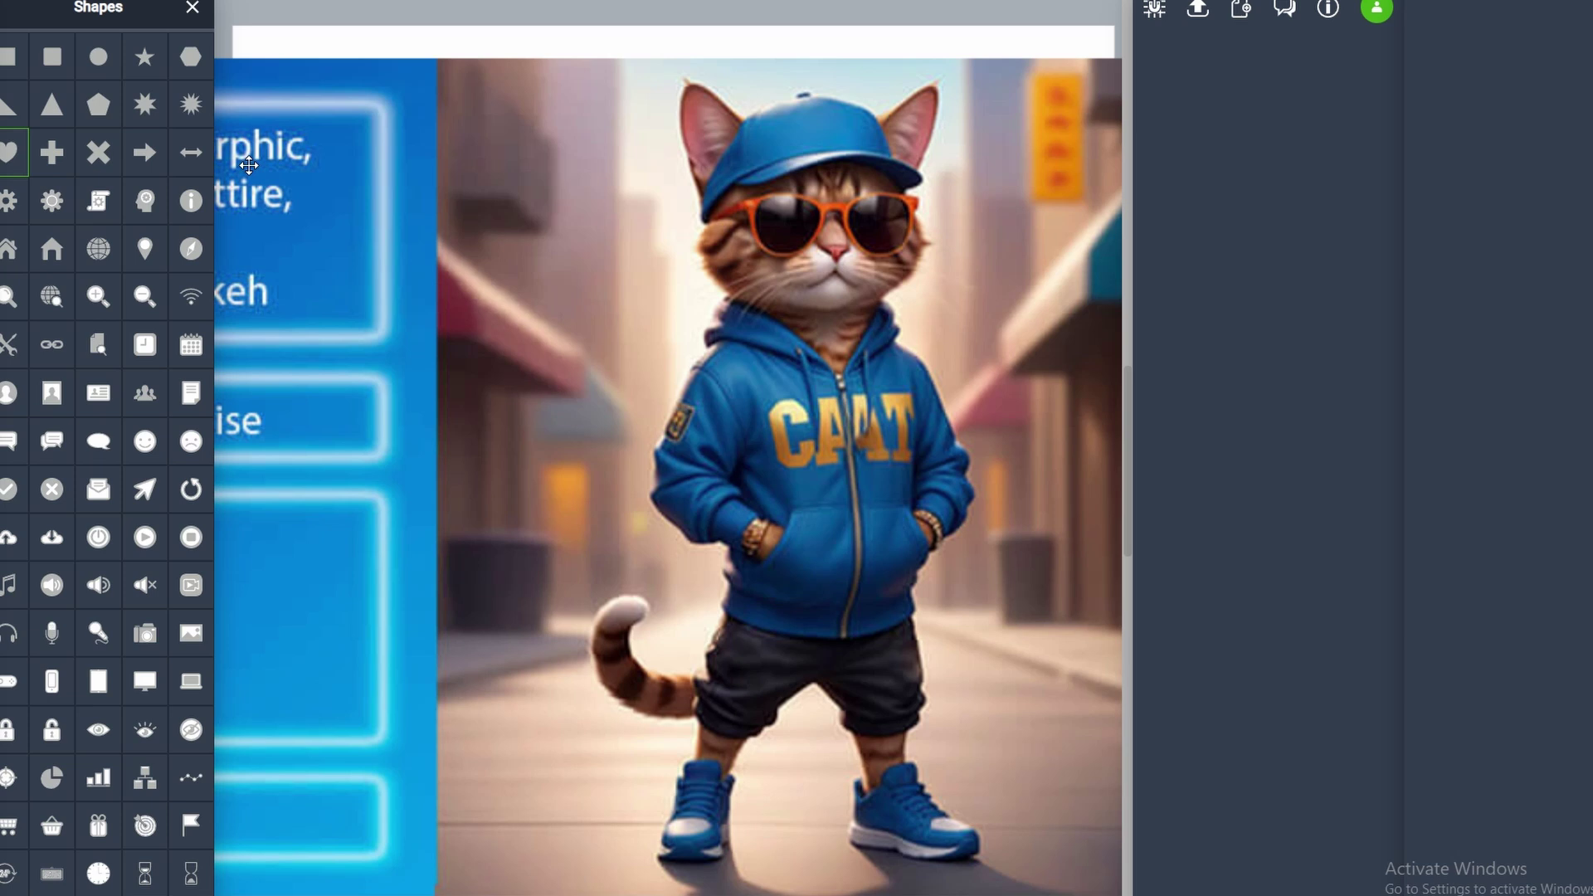
{"action": "left_click_drag", "start_coordinate": [8, 152], "coordinate": [329, 215]}
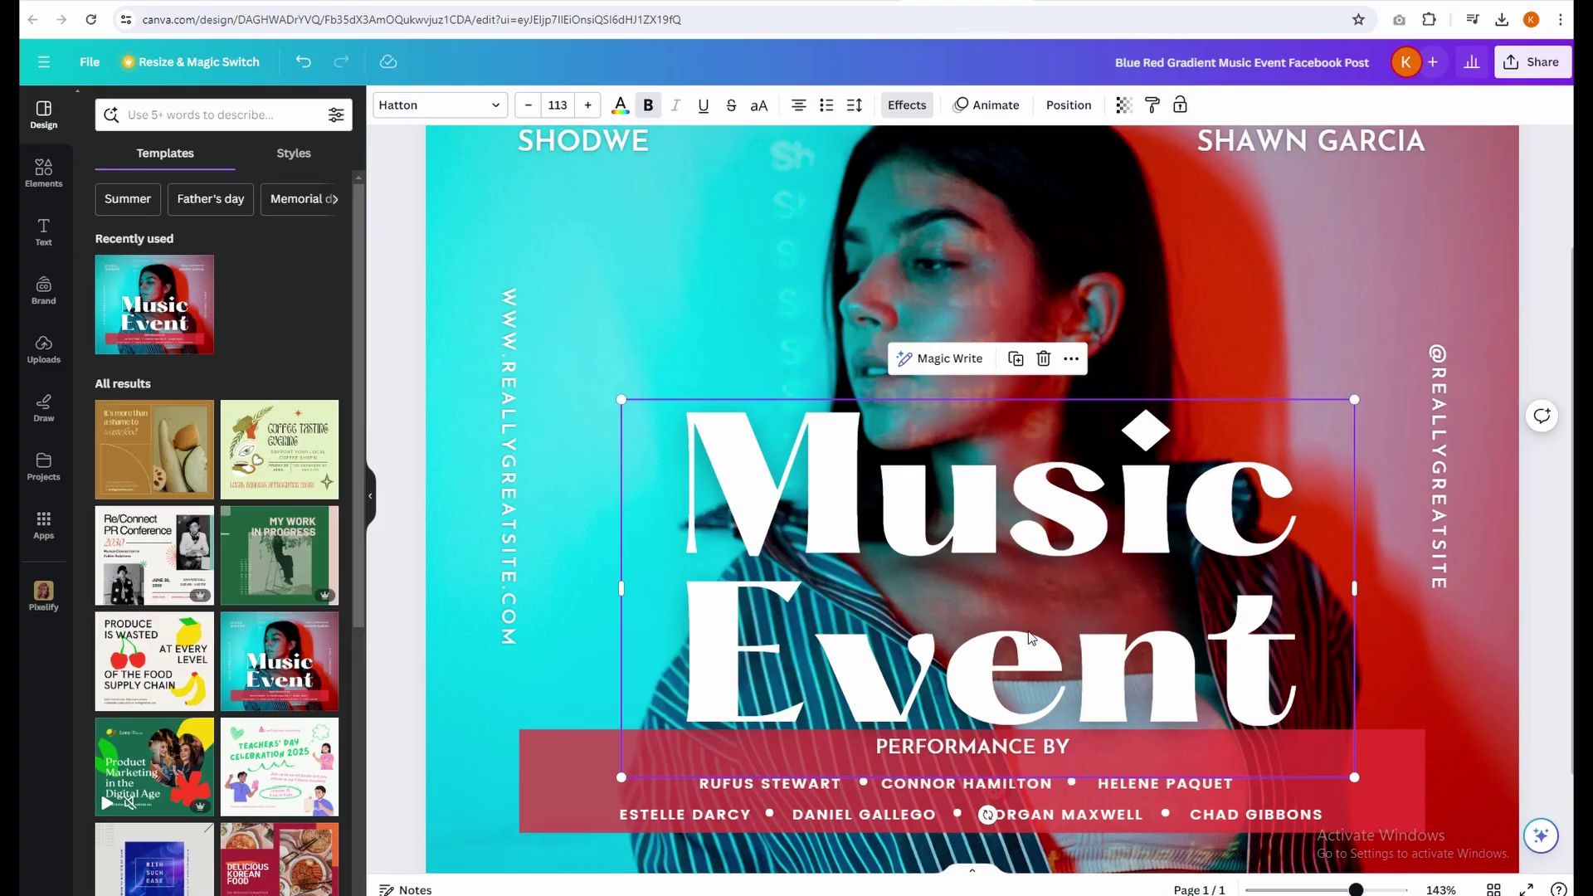
Nudge the 'Music Event' title left and delete it, then scroll the flyer templates.
{"action": "left_click_drag", "start_coordinate": [1030, 637], "coordinate": [1003, 625]}
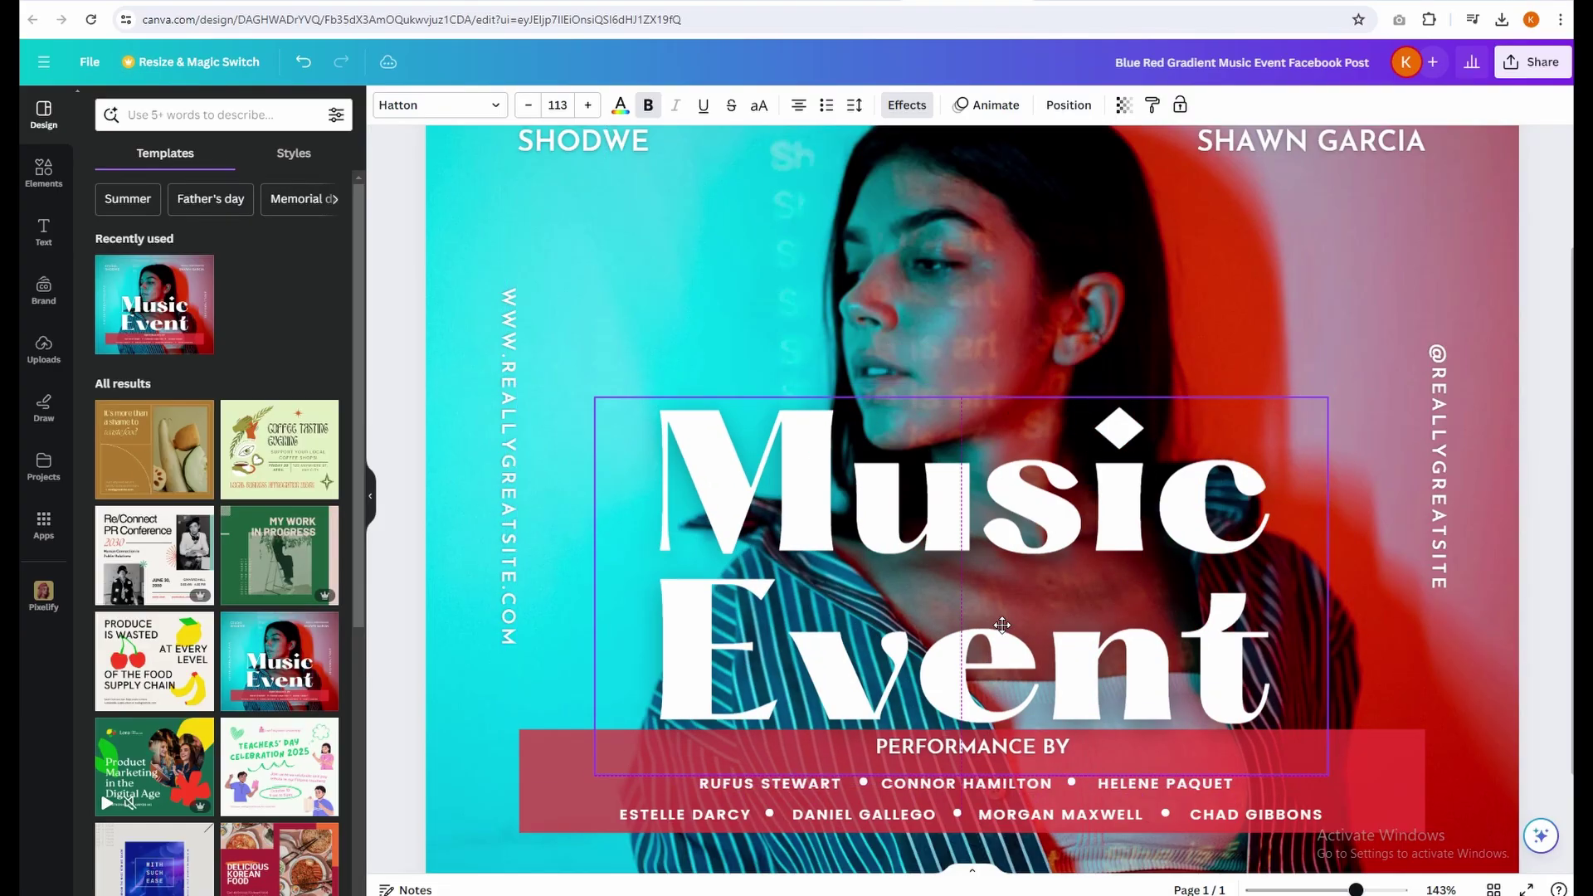
{"action": "left_click", "coordinate": [1018, 357]}
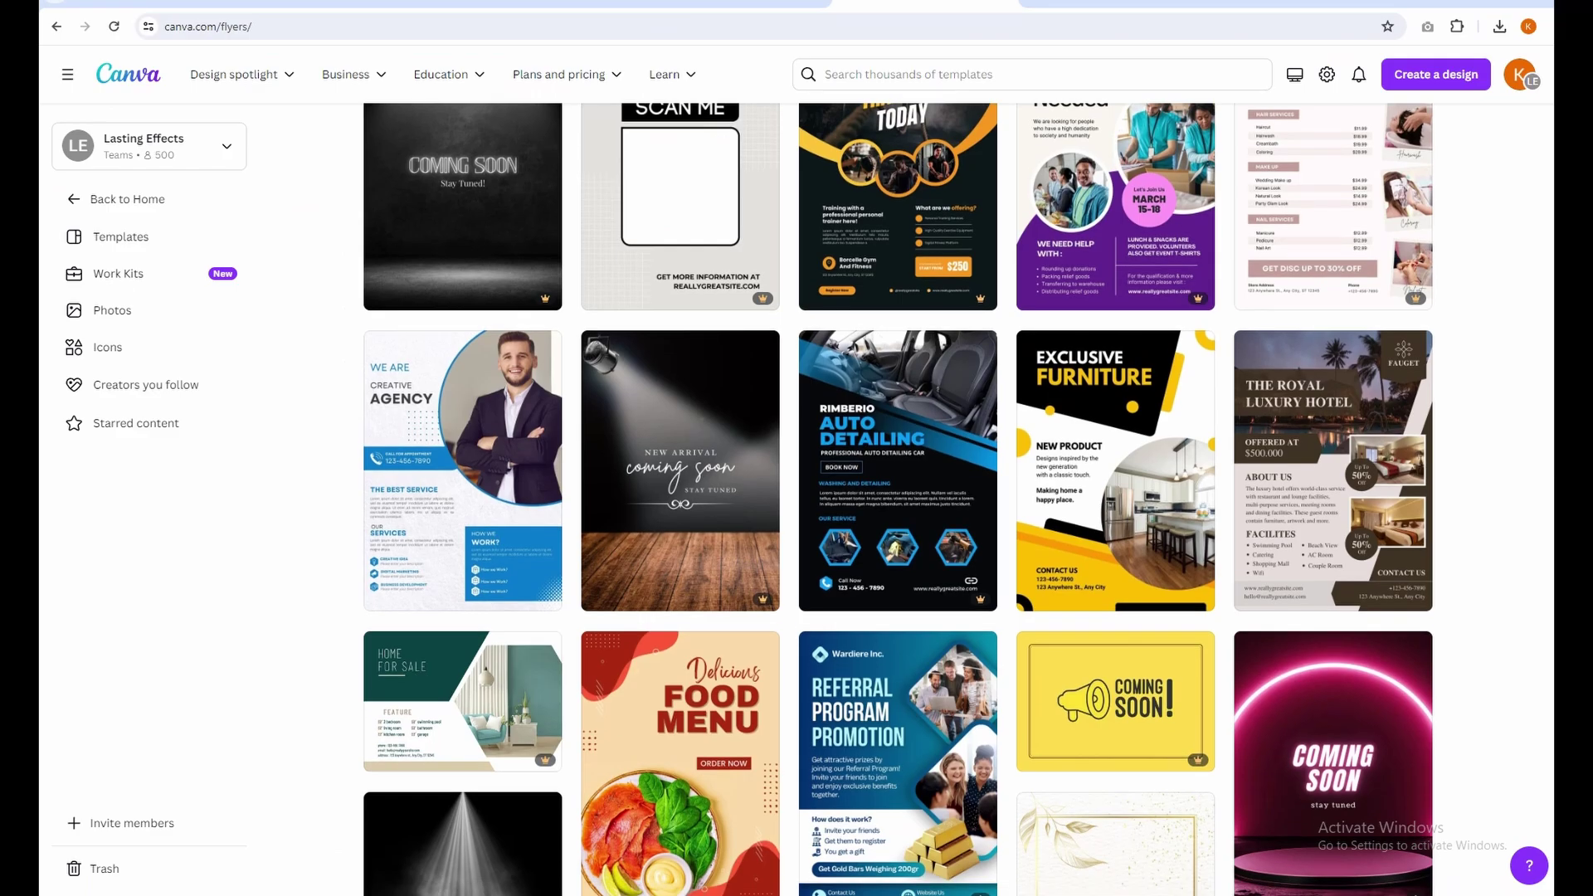
{"action": "scroll", "coordinate": [899, 498], "scroll_direction": "down", "scroll_amount": 2}
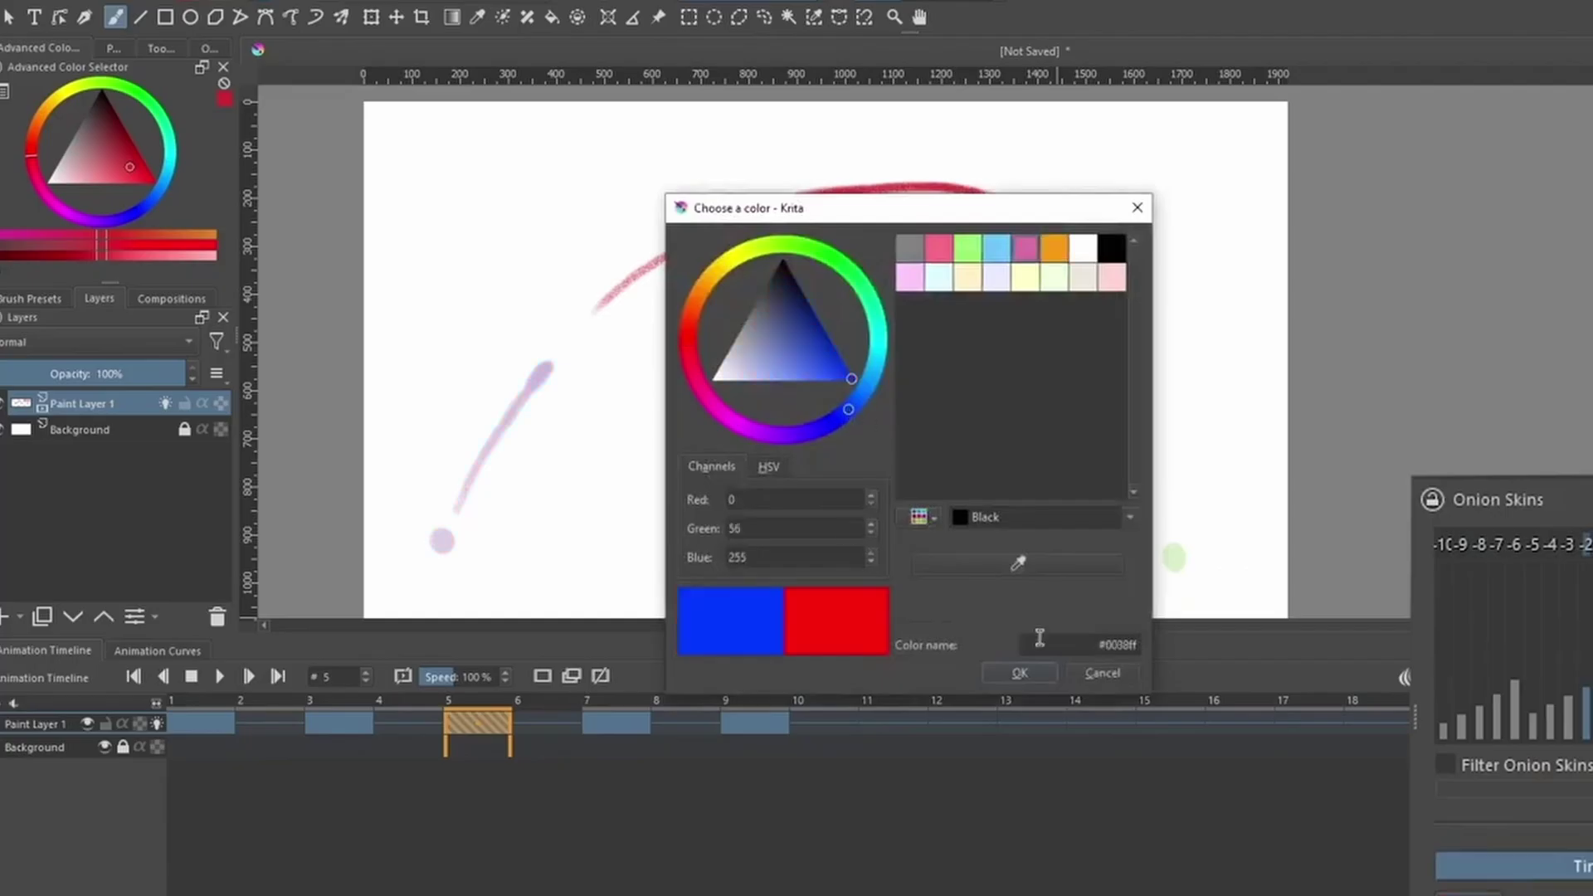
Cancel the blue onion-skin colour to keep pink, and dismiss the animation layer's context menu.
{"action": "left_click", "coordinate": [1102, 673]}
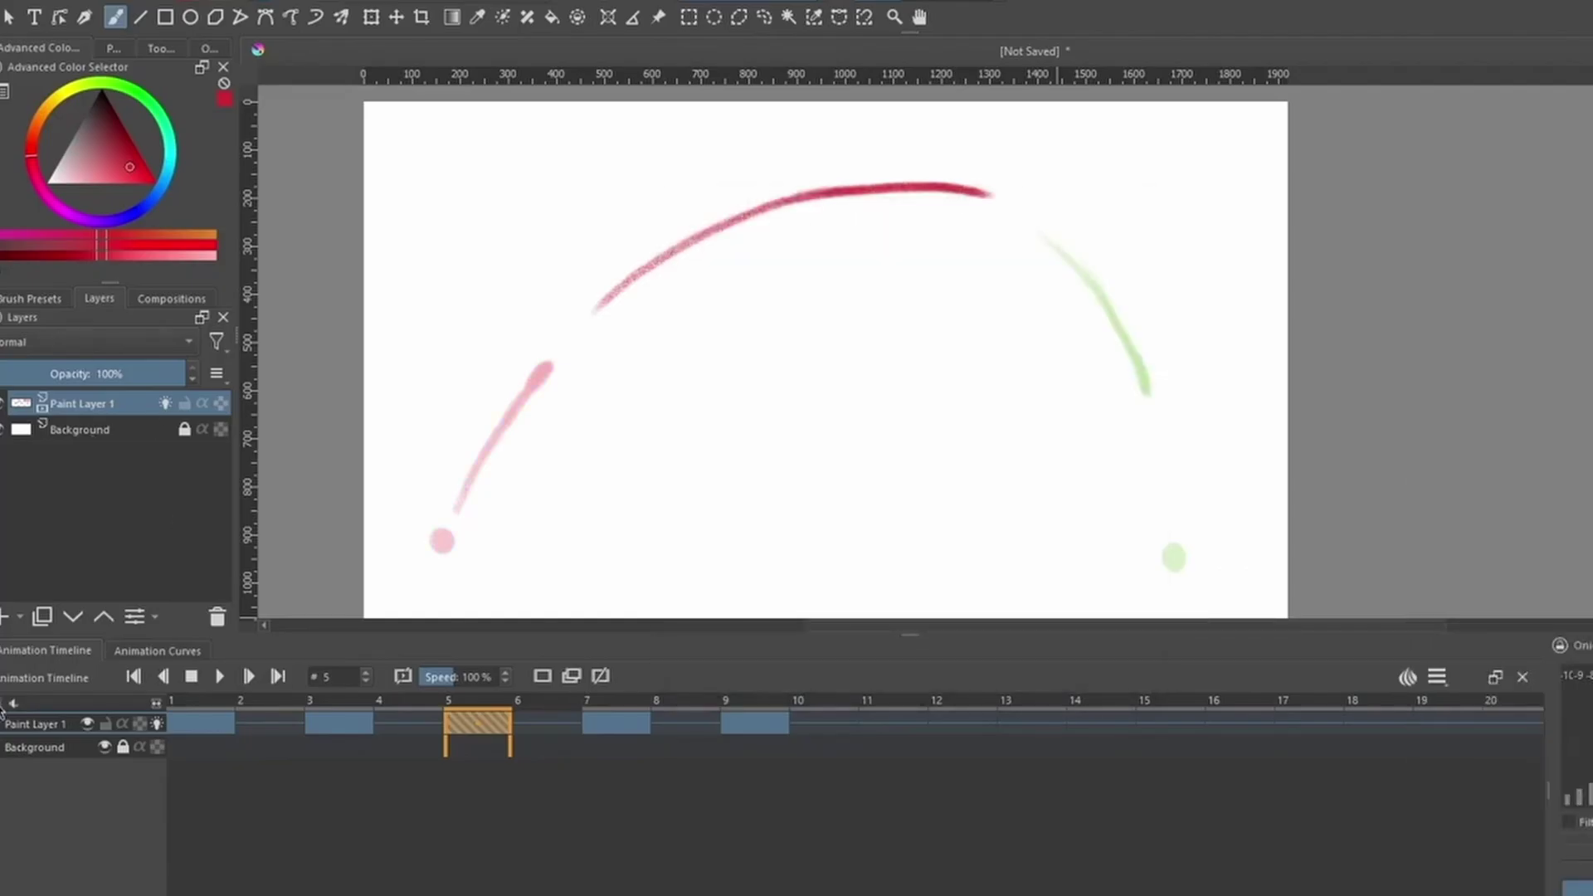
{"action": "right_click", "coordinate": [3, 709]}
{"action": "left_click", "coordinate": [30, 716]}
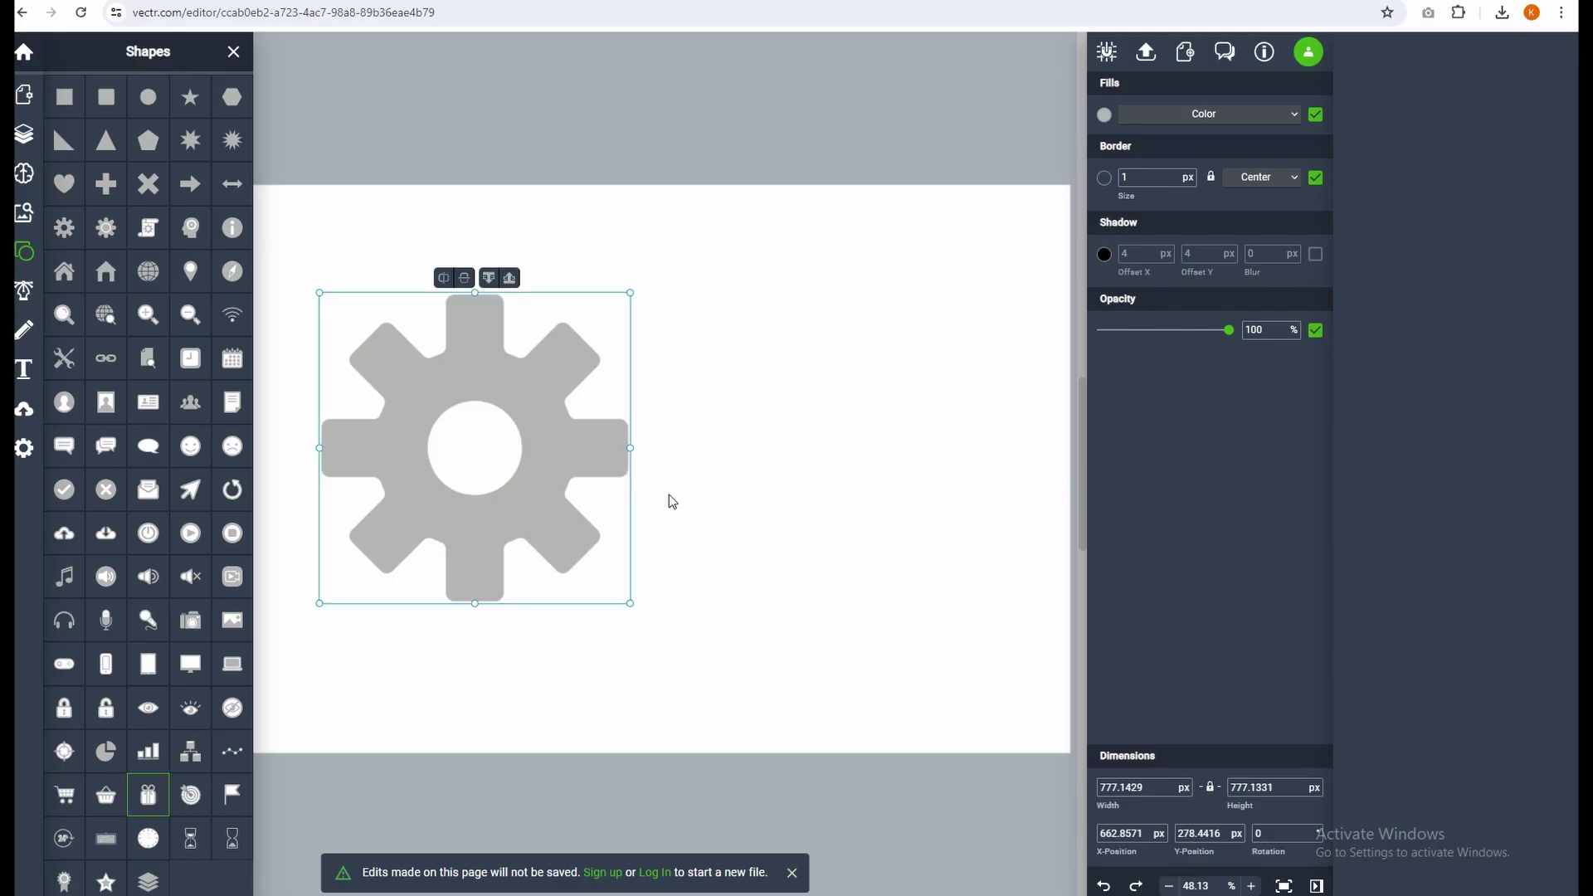